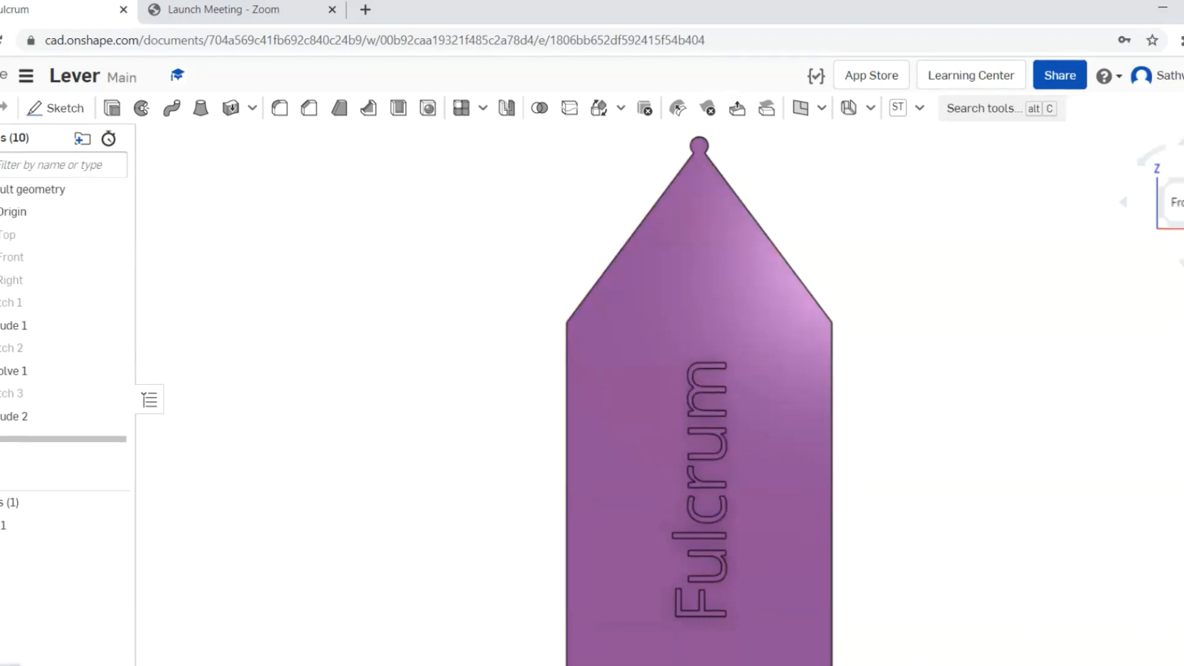
Step: Create a new Part Studio in the Lever document and rename it Fulcrum Tutorial
left_click(2, 664)
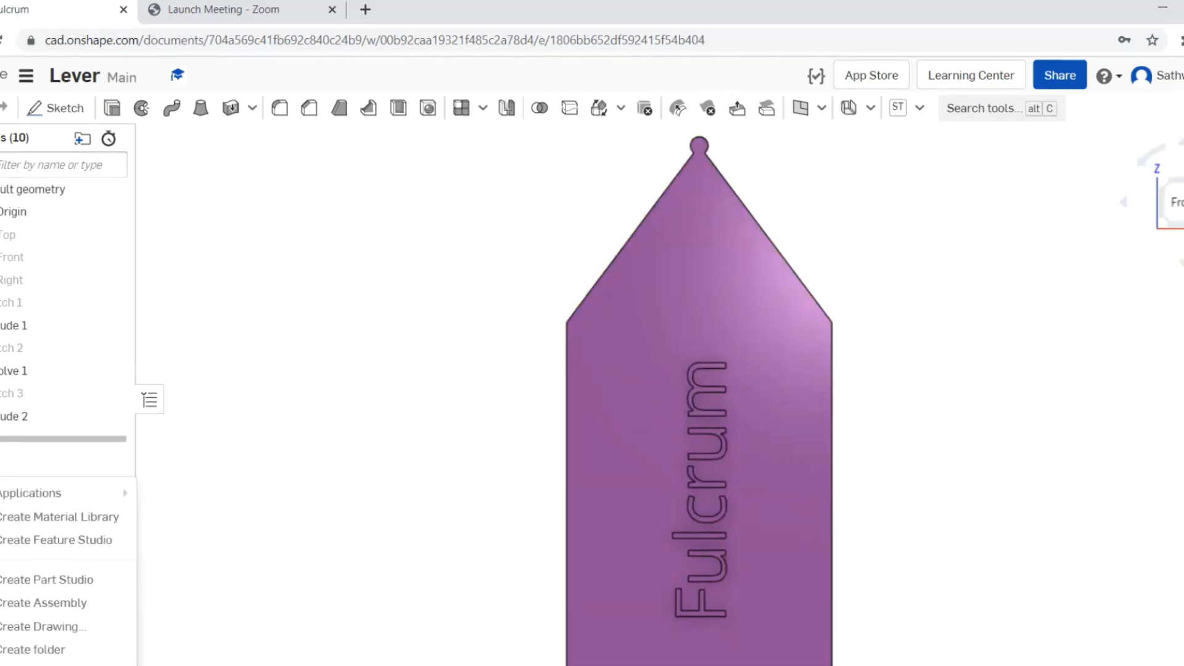
left_click(71, 580)
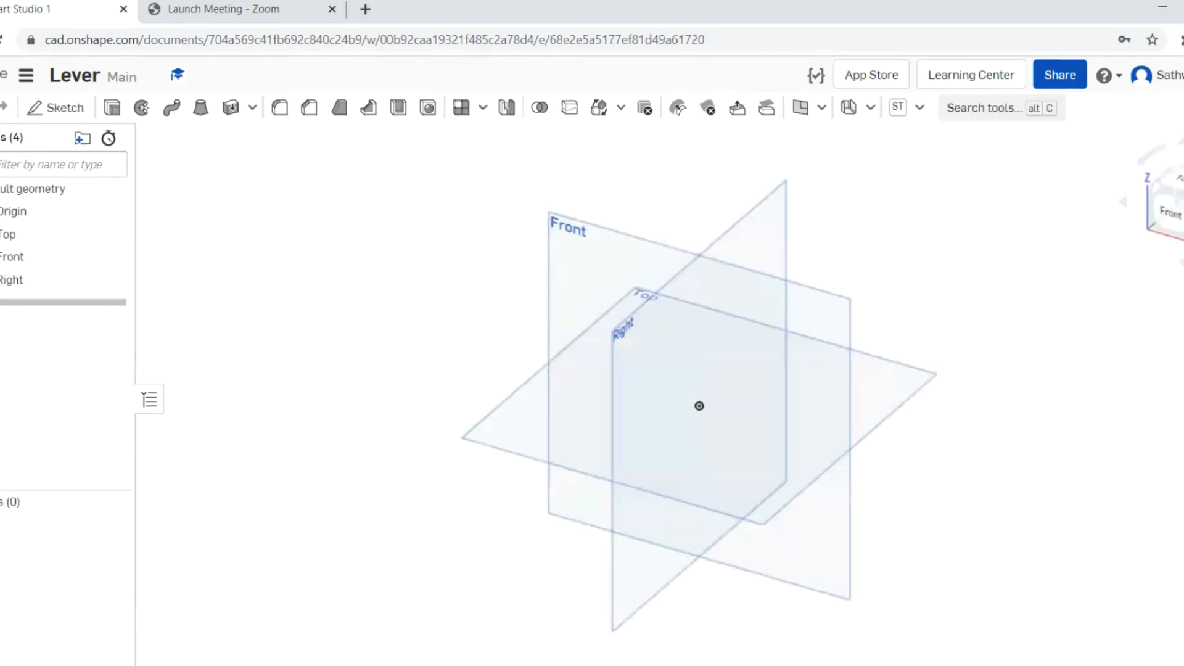
right_click(116, 665)
right_click(168, 665)
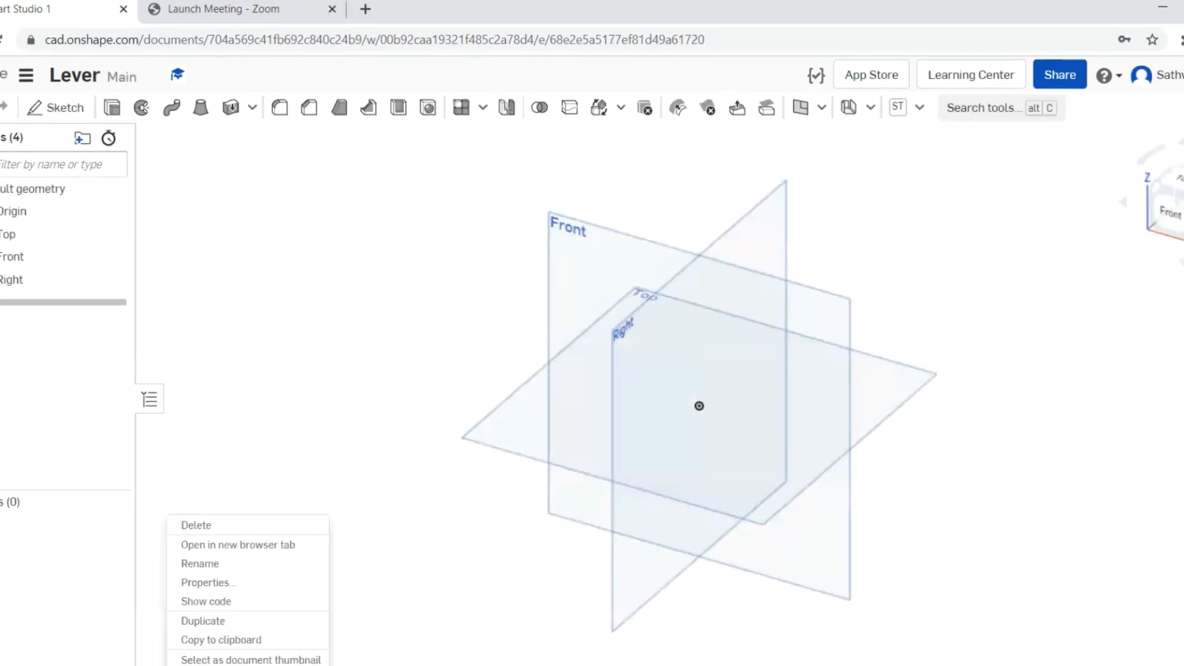
left_click(277, 569)
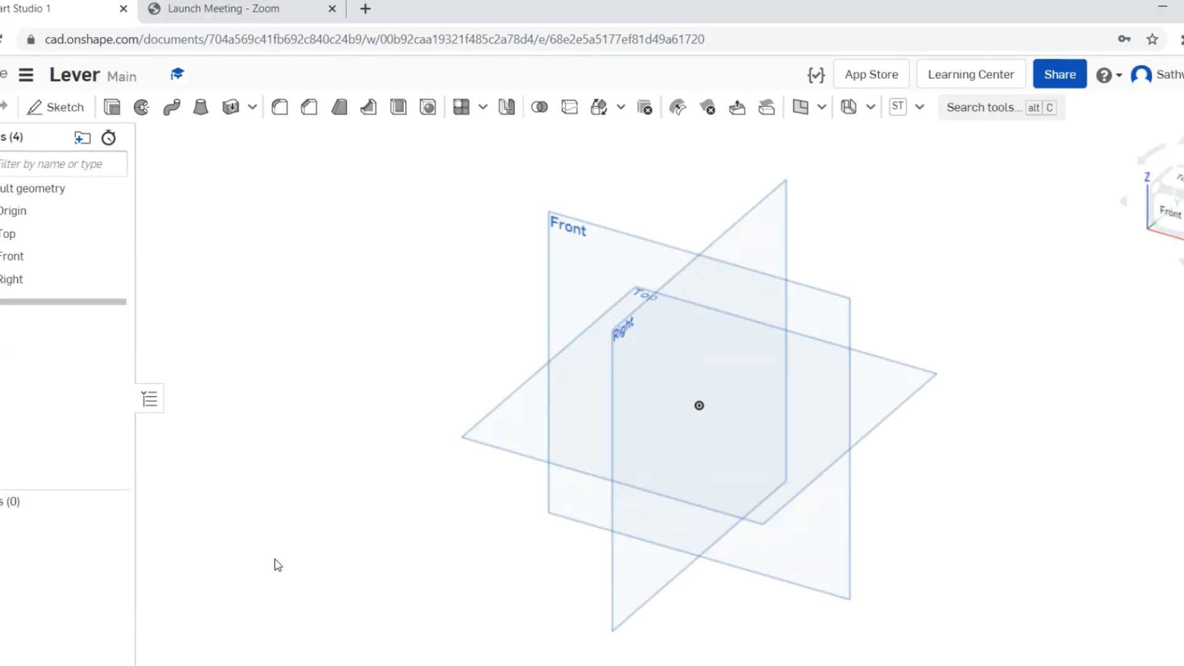
key("Return")
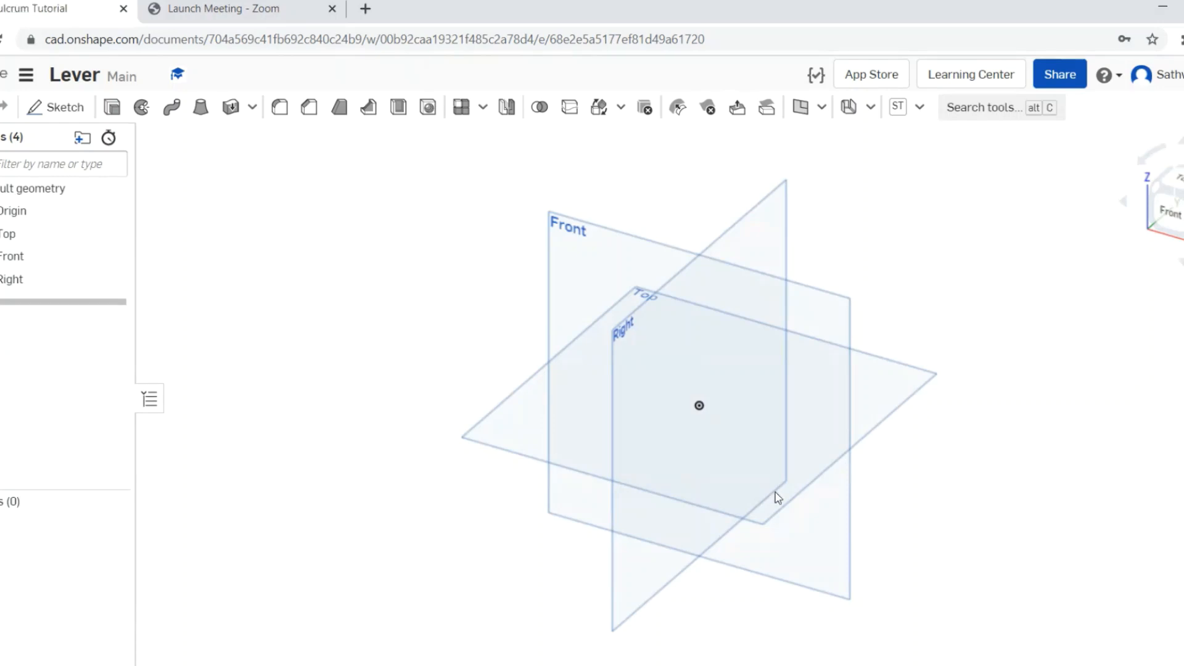
Step: Start a new sketch on the Front plane and orient the view normal to the sketch plane
right_click(823, 325)
left_click(851, 346)
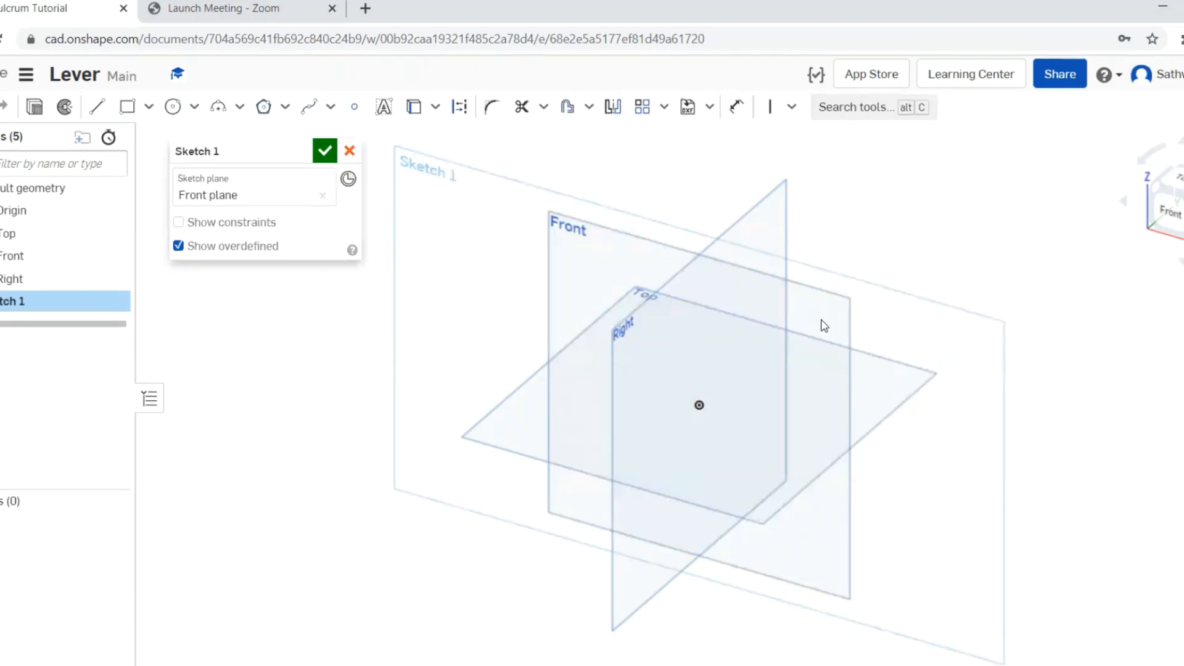
right_click(824, 326)
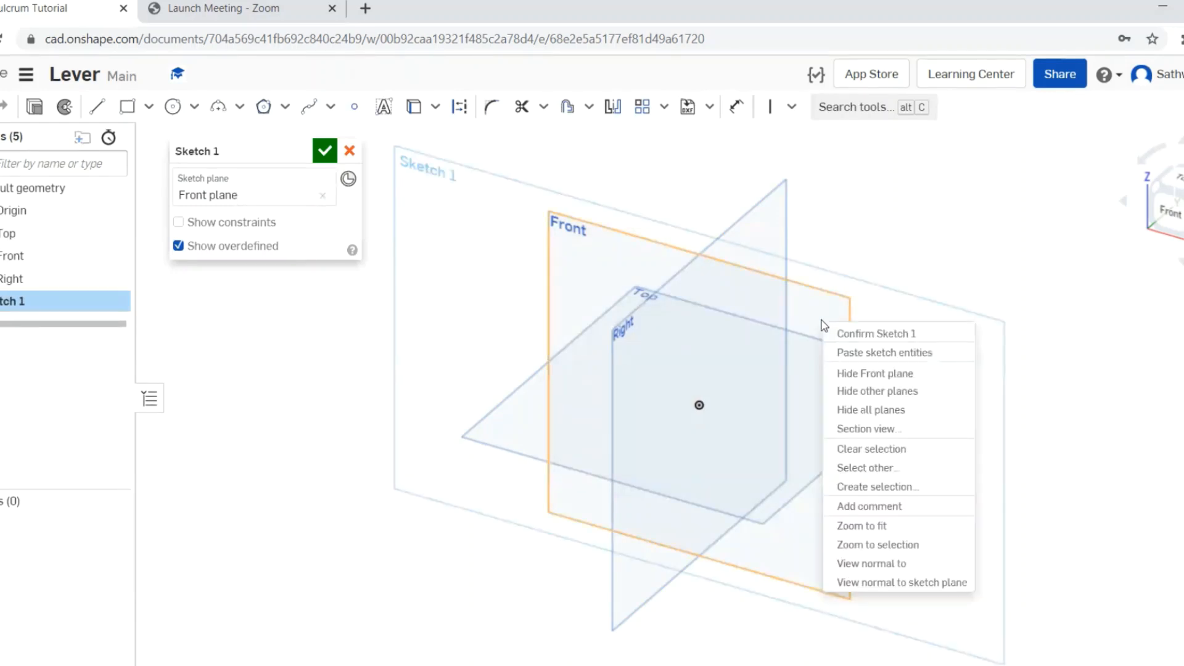
left_click(901, 584)
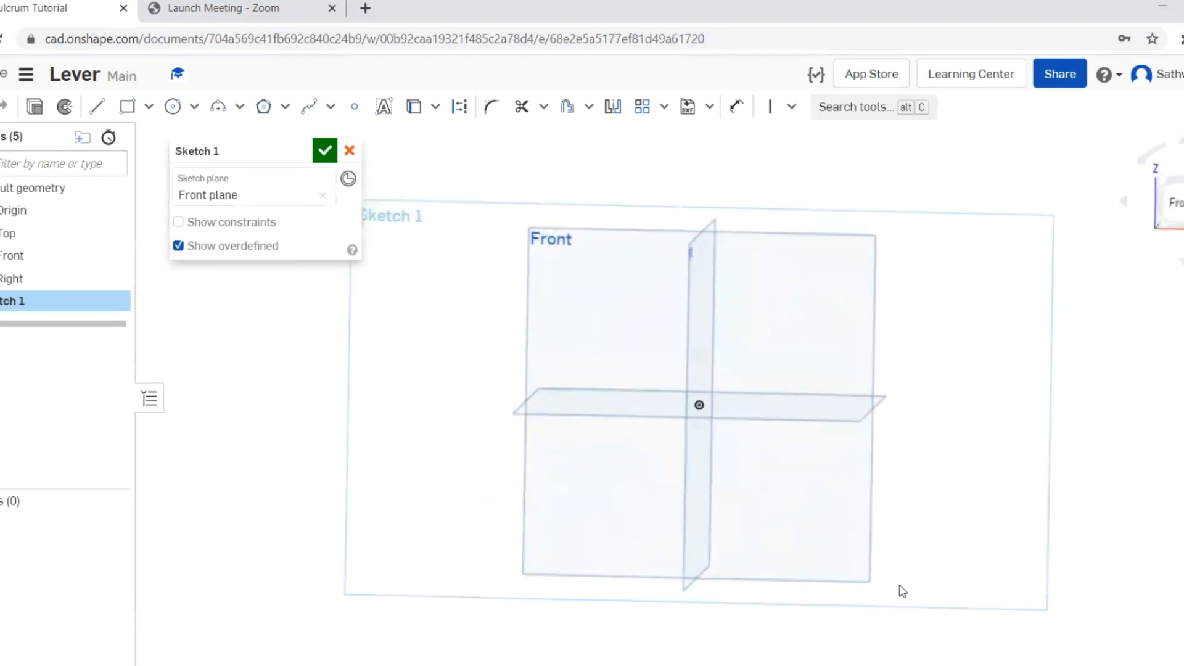
Step: Sketch a closed house-shaped profile above the origin, with a base about 47 mm wide, sides about 40 and 44 mm tall, and a peaked top
left_click(97, 117)
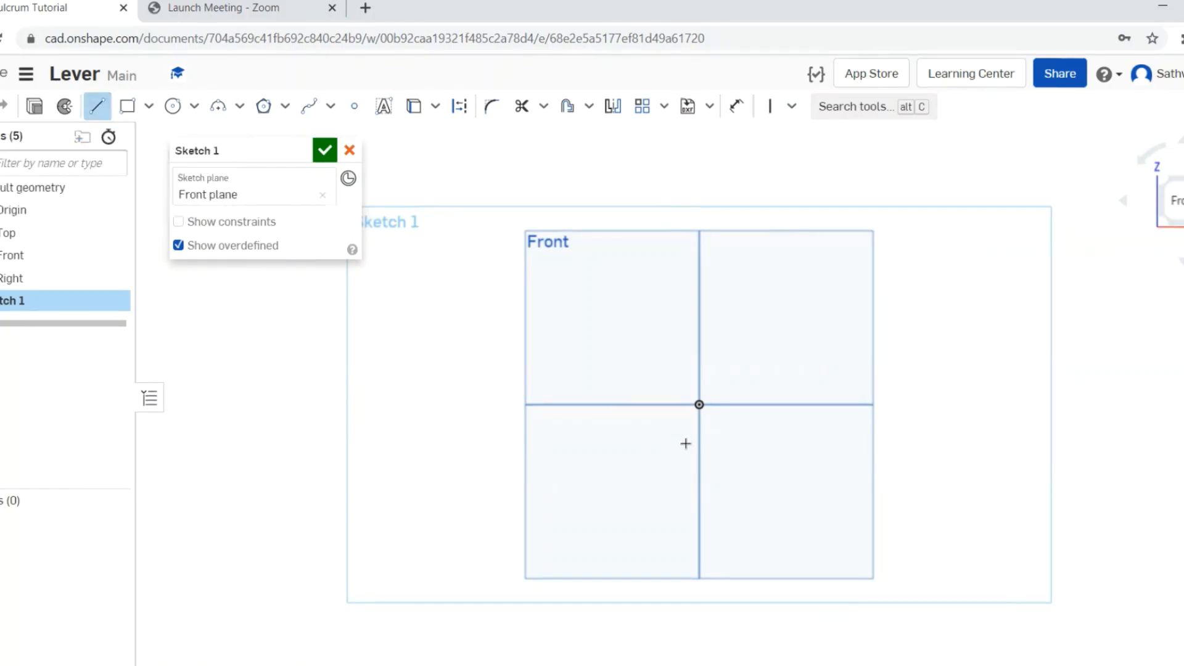
left_click(698, 404)
left_click(754, 404)
left_click(754, 311)
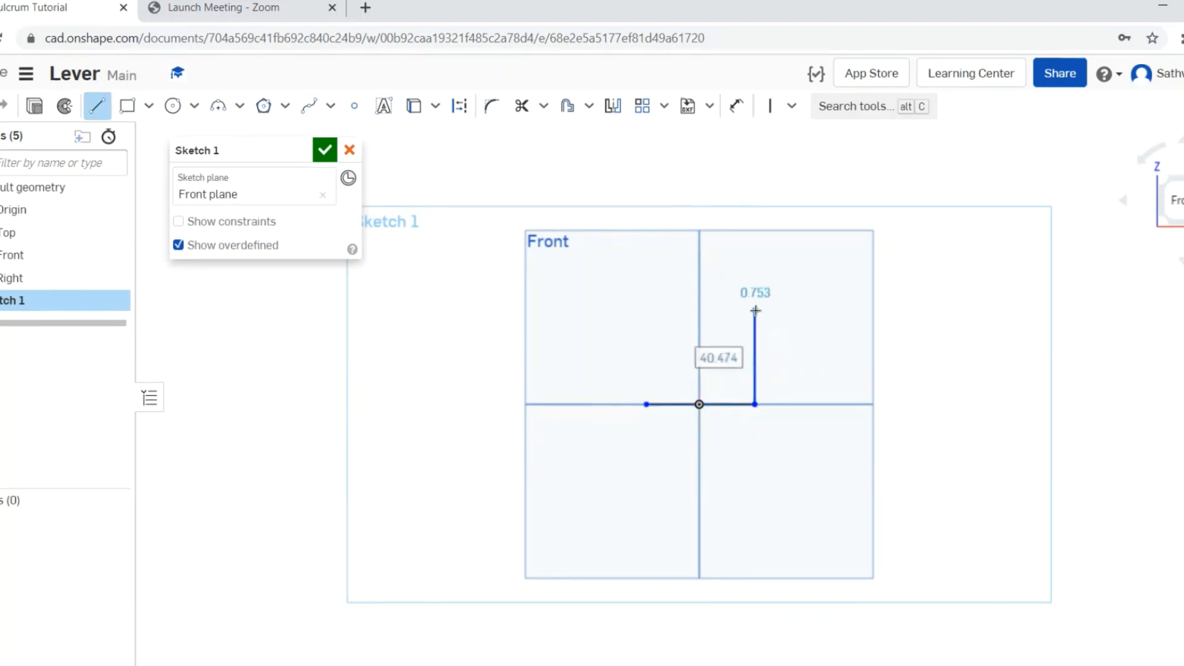
left_click(699, 267)
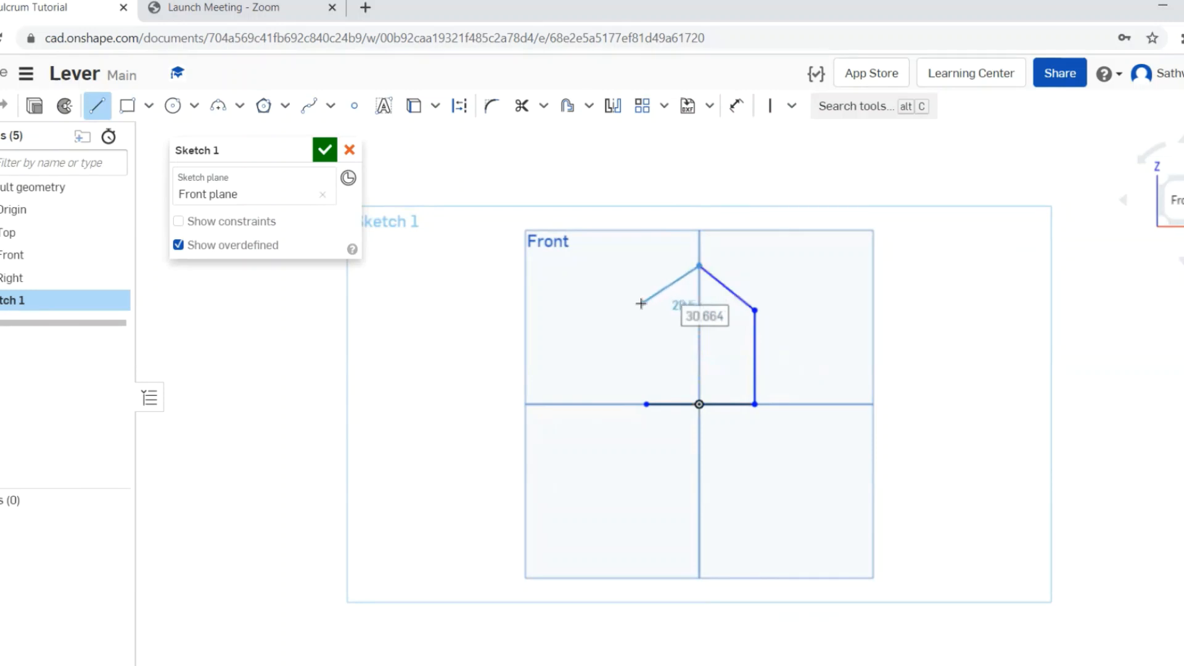
left_click(641, 303)
left_click(646, 404)
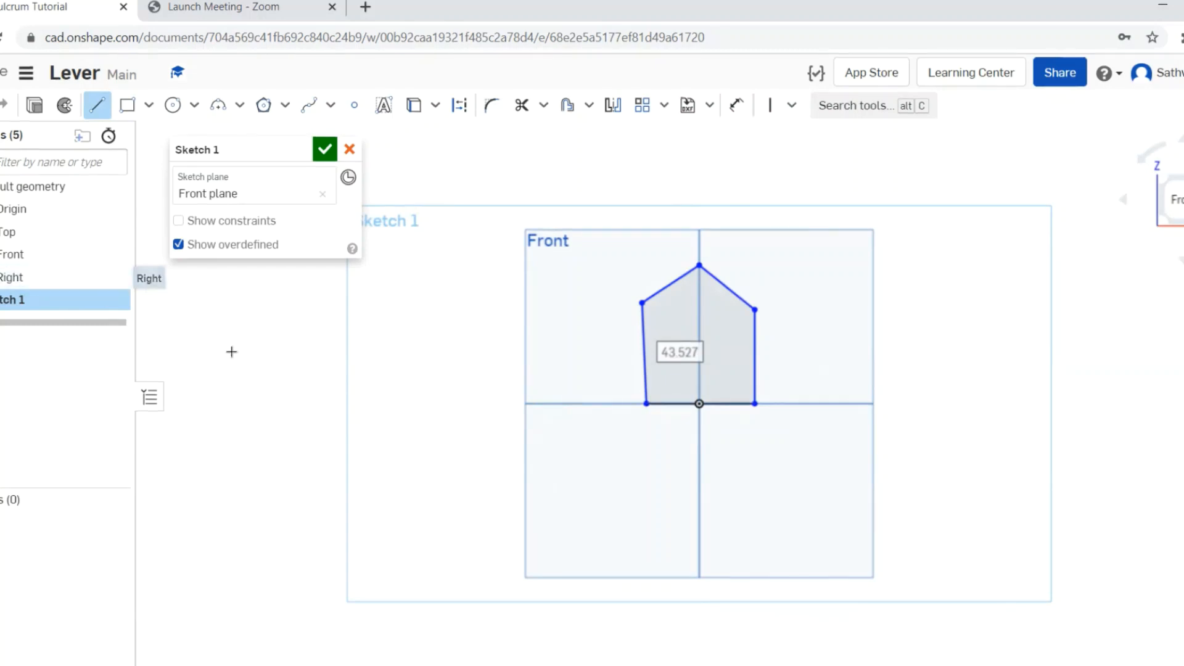
left_click(698, 403)
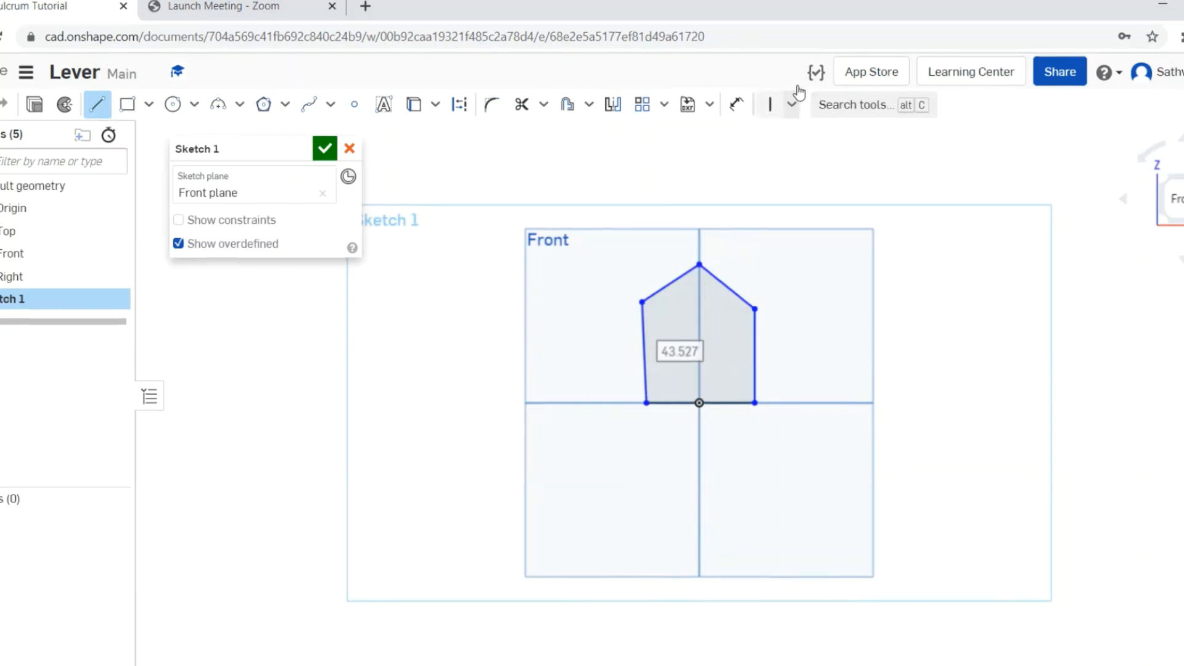
Step: Apply a Vertical constraint to the slightly tilted left side of the profile
left_click(793, 105)
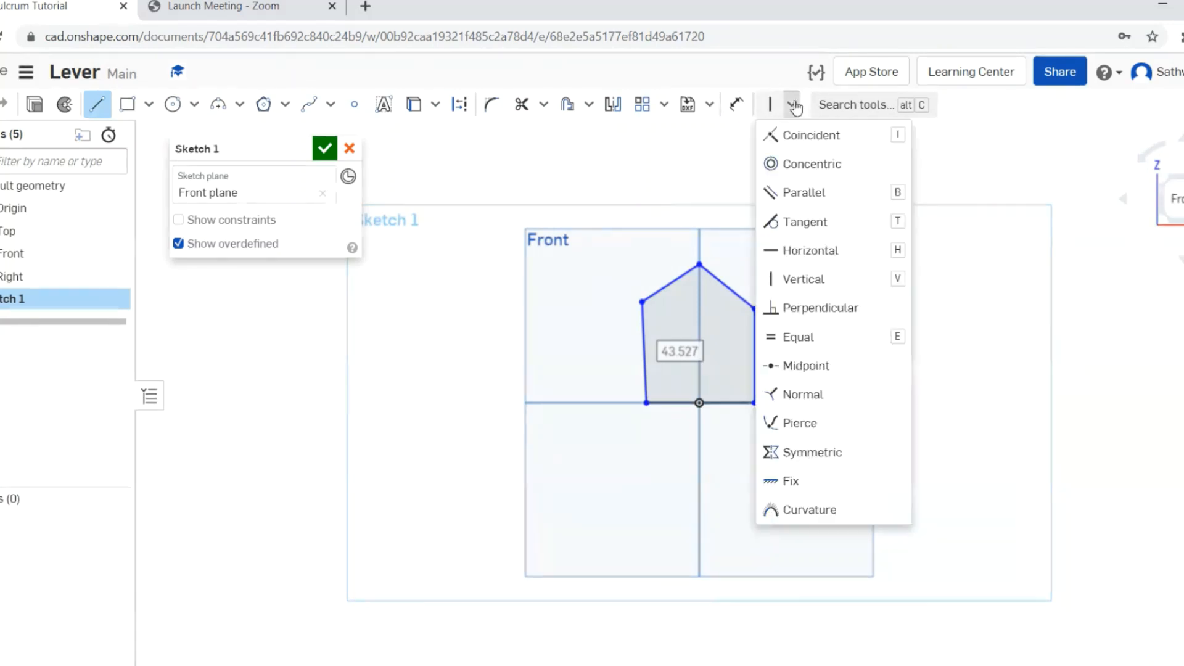
left_click(805, 284)
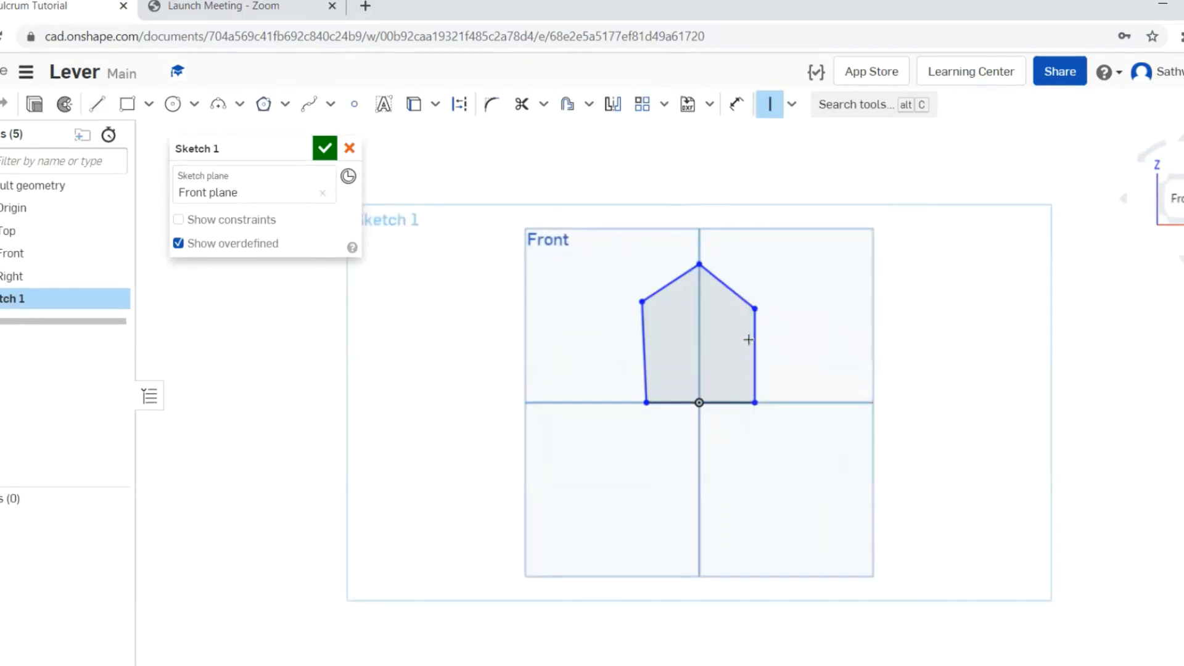
left_click(644, 345)
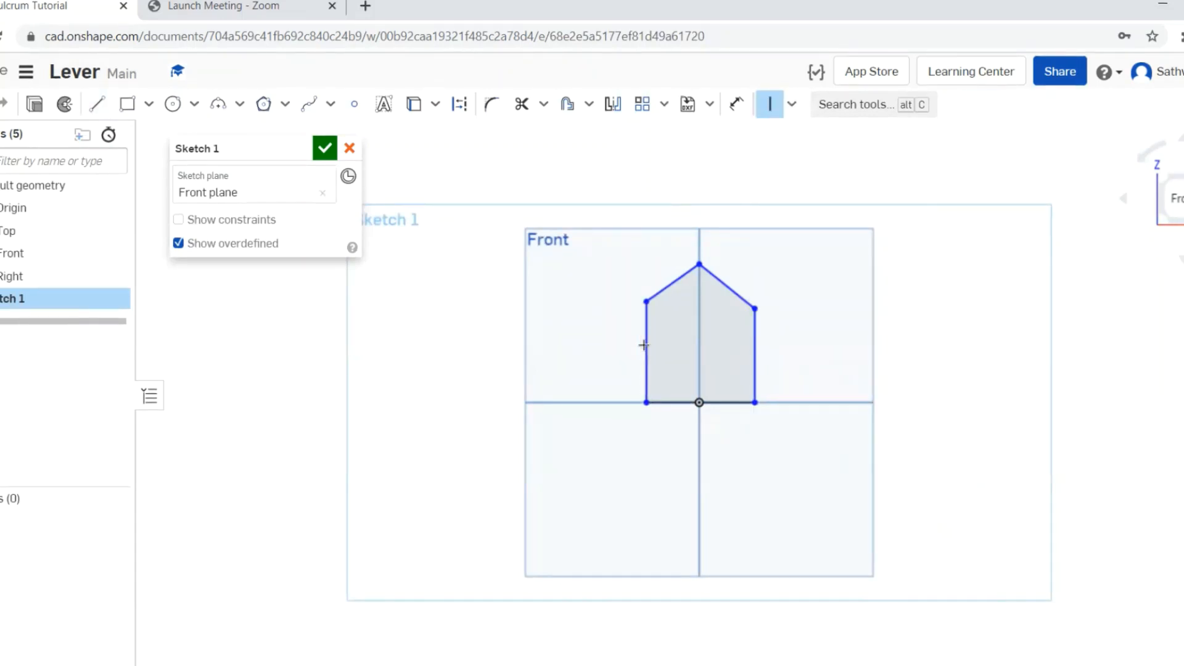
Step: Apply Equal constraints between the two vertical sides and between the two slanted top edges of the profile
left_click(793, 105)
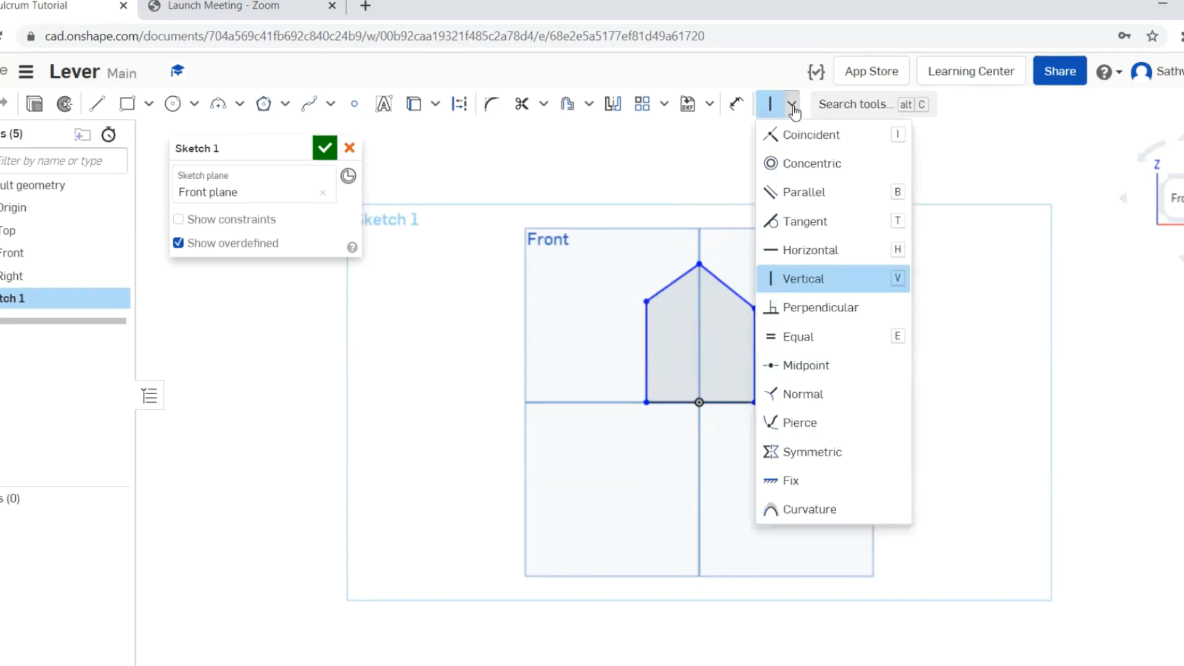
left_click(798, 336)
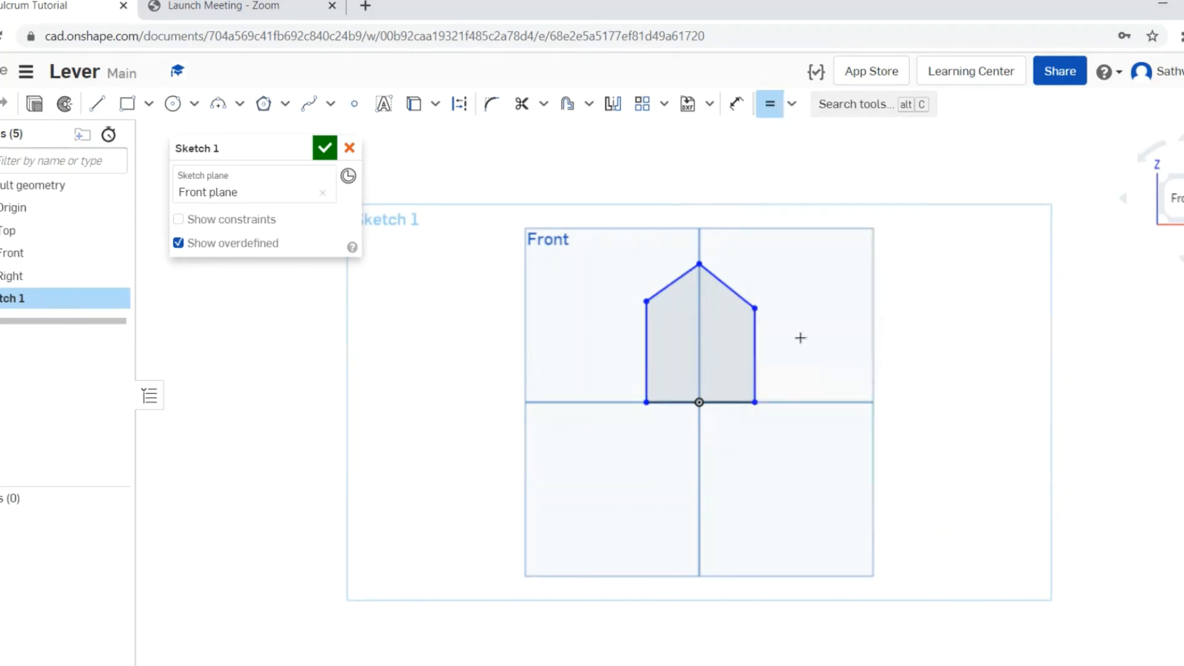
left_click(647, 342)
left_click(756, 353)
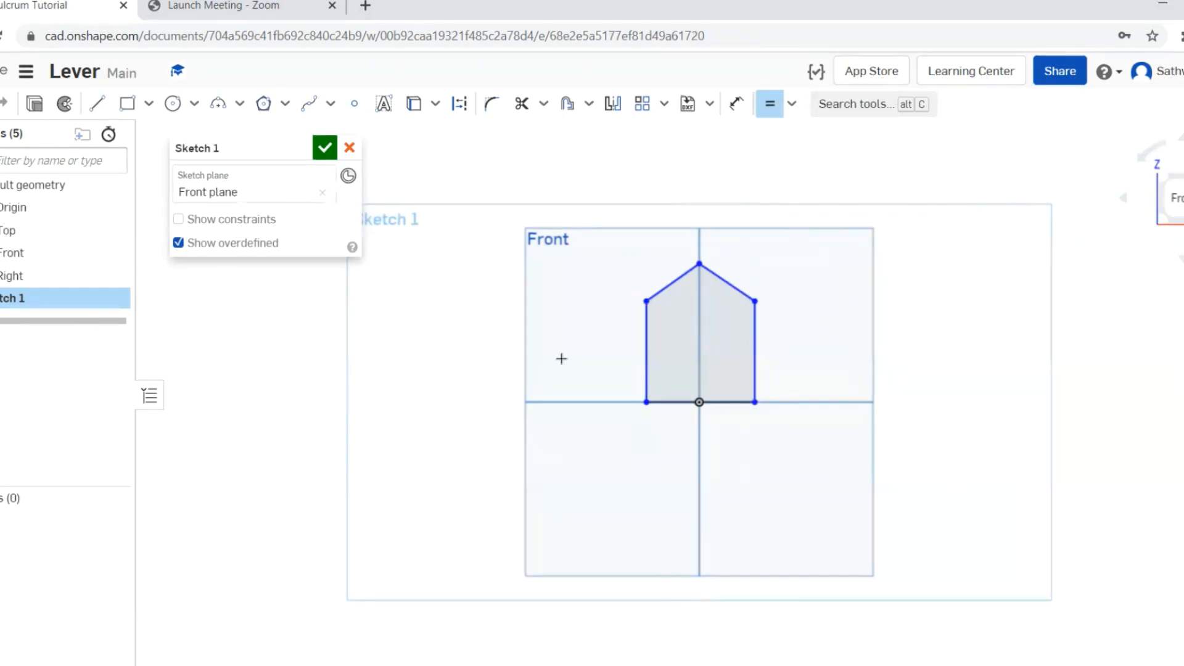
left_click(665, 284)
left_click(729, 287)
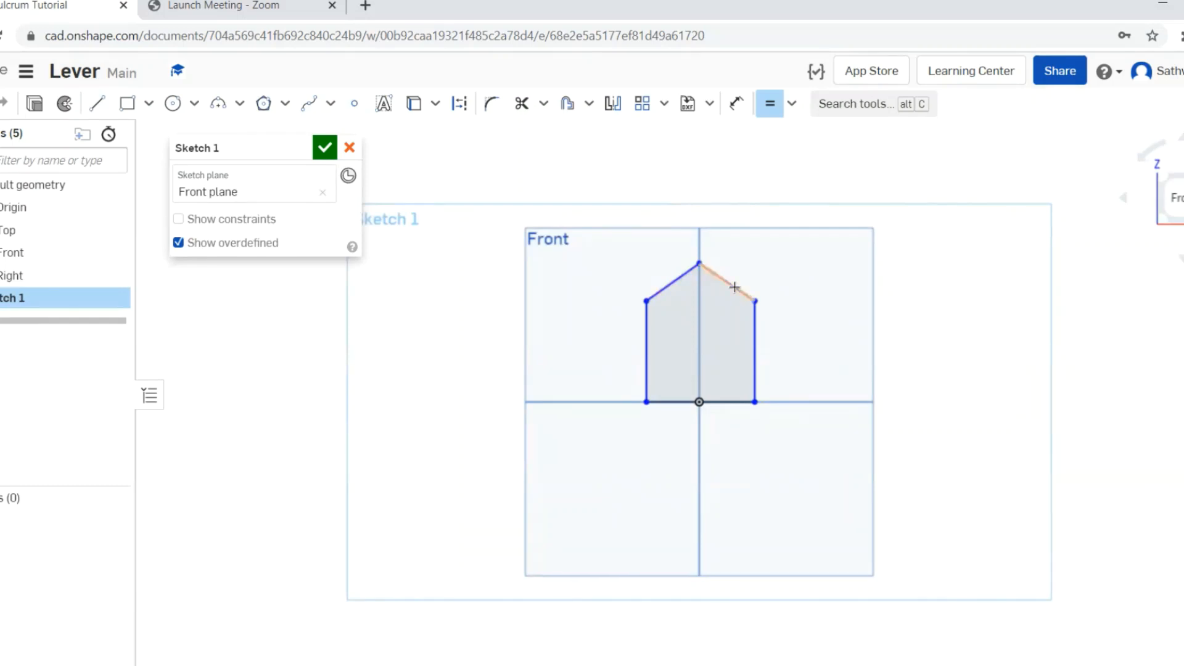
left_click(734, 288)
left_click(666, 287)
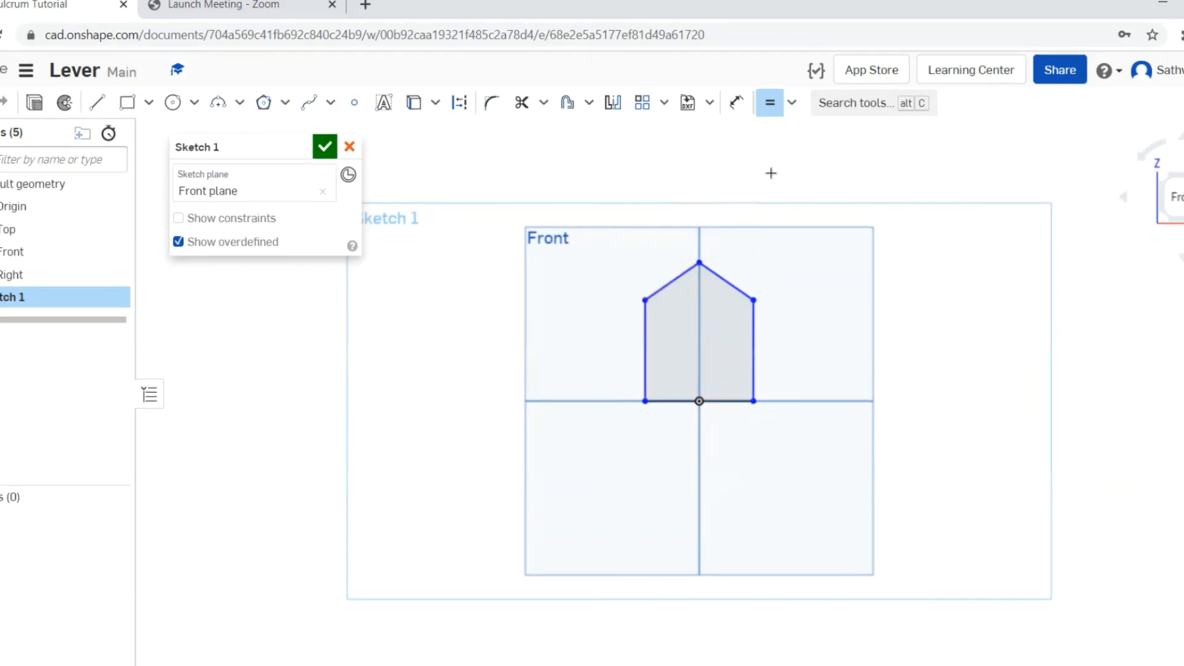
Step: Dimension the profile's base line to 30 mm
left_click(737, 103)
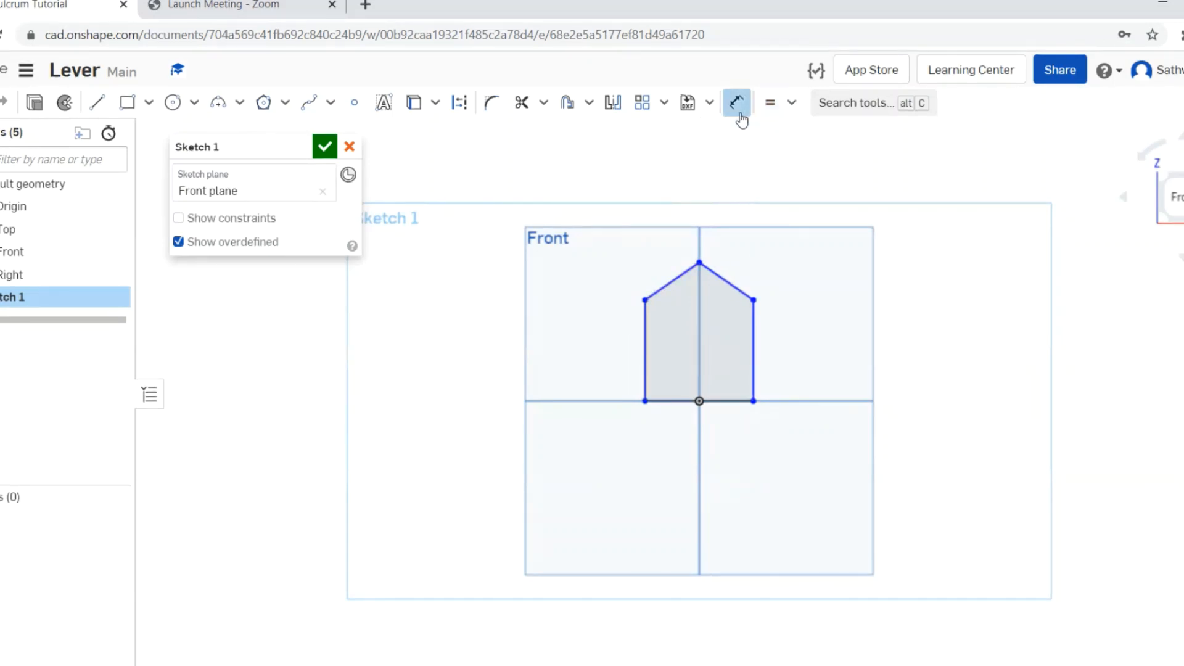
left_click(685, 401)
left_click(681, 443)
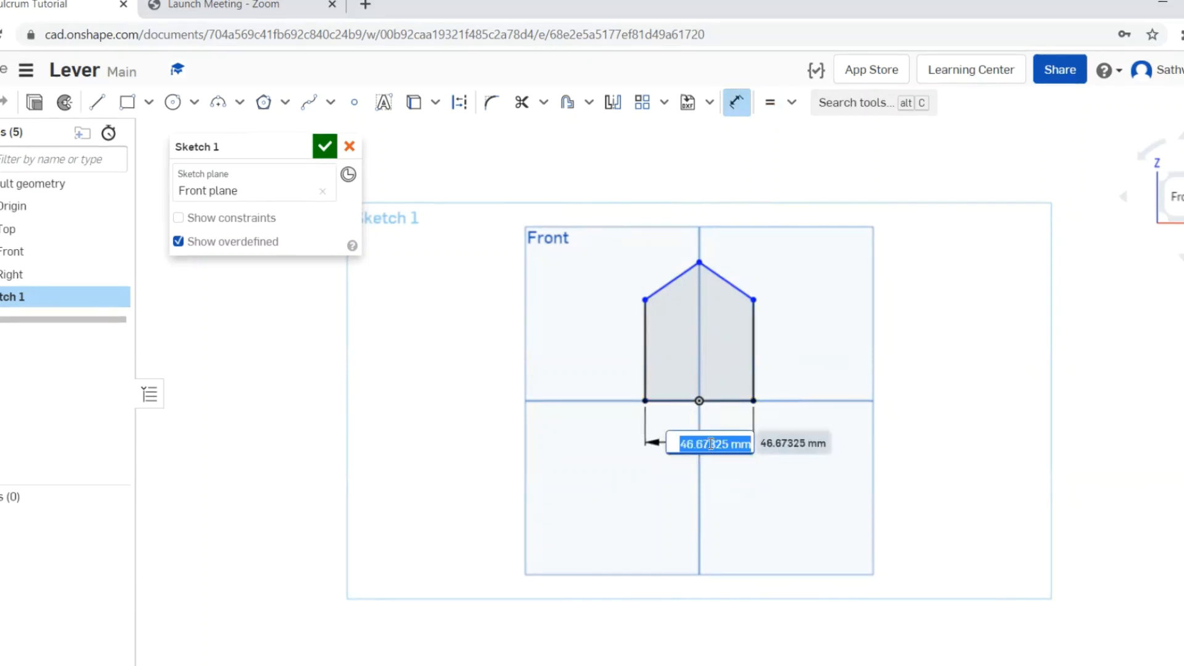
type("30")
key("Return")
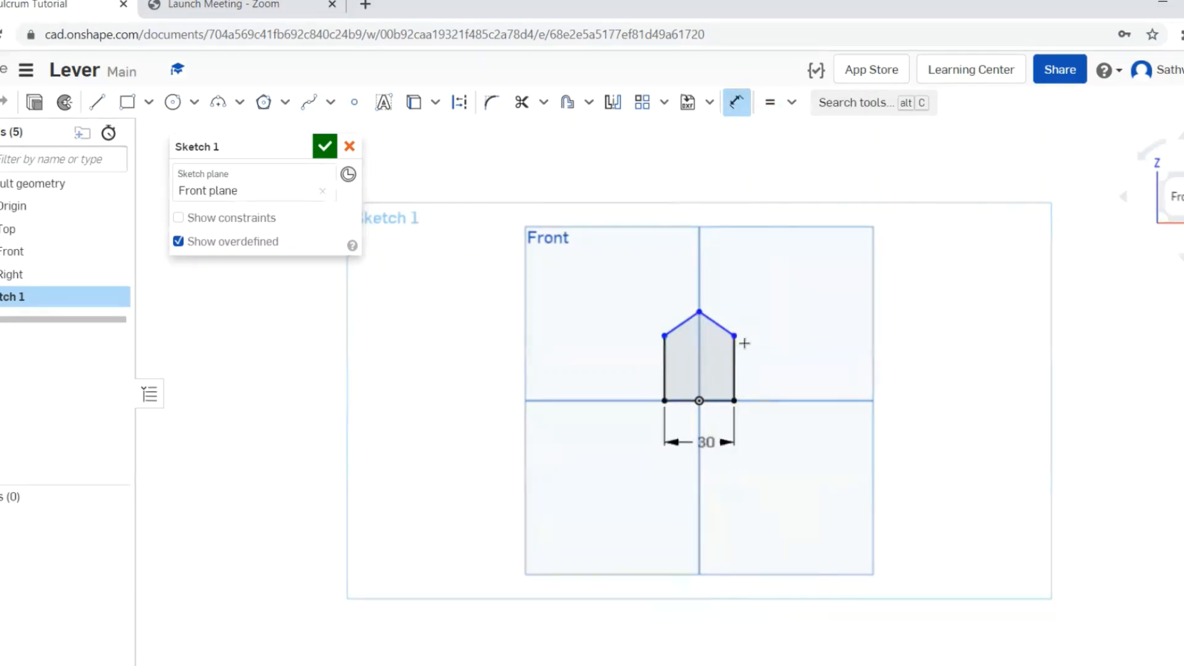
Step: Dimension the profile's right vertical side to 40 mm
left_click(734, 360)
left_click(754, 363)
type("40")
key("Return")
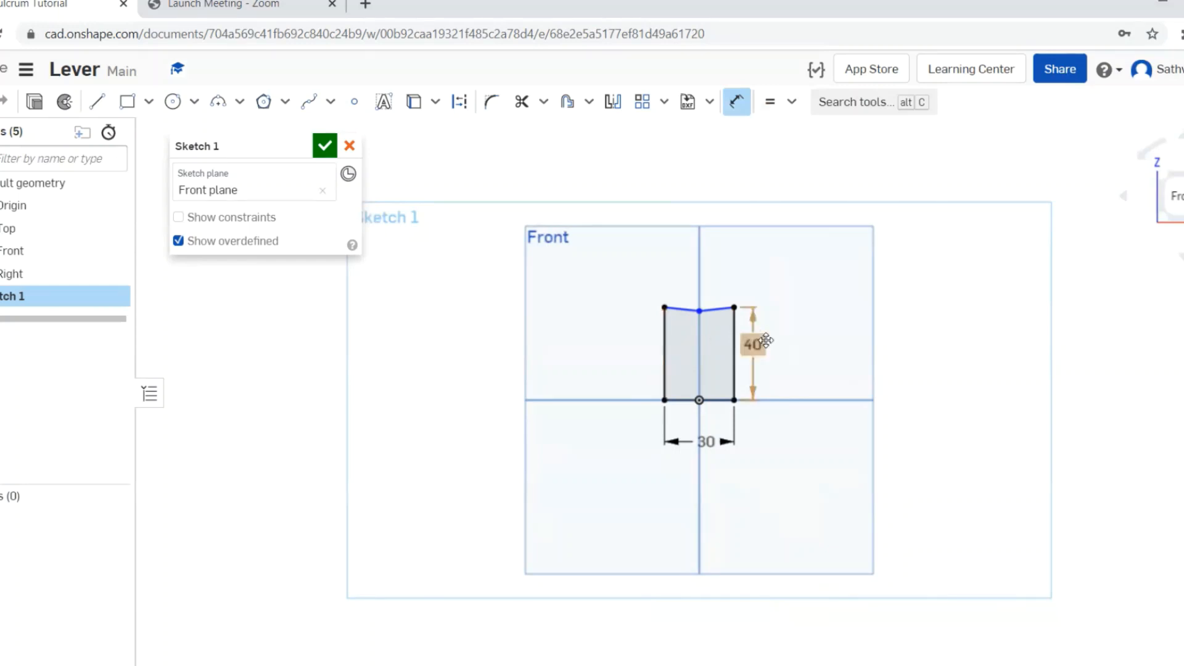
Step: Dimension the right slanted top edge to 25 mm and leave the Dimension tool
left_click(710, 306)
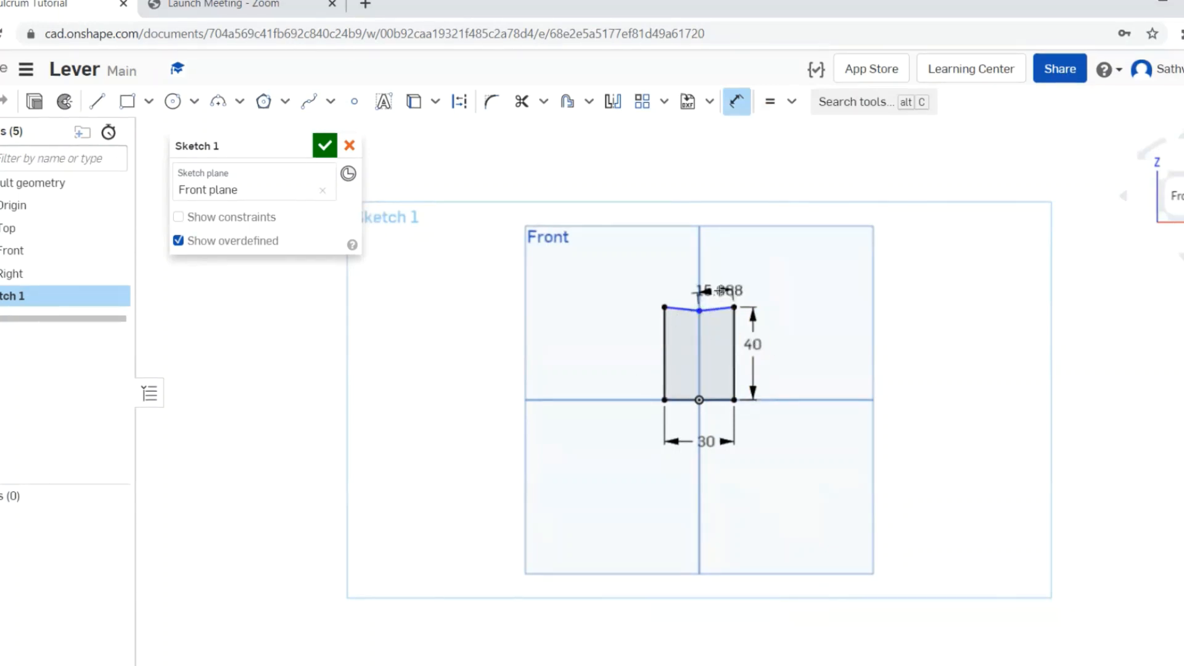
left_click(737, 290)
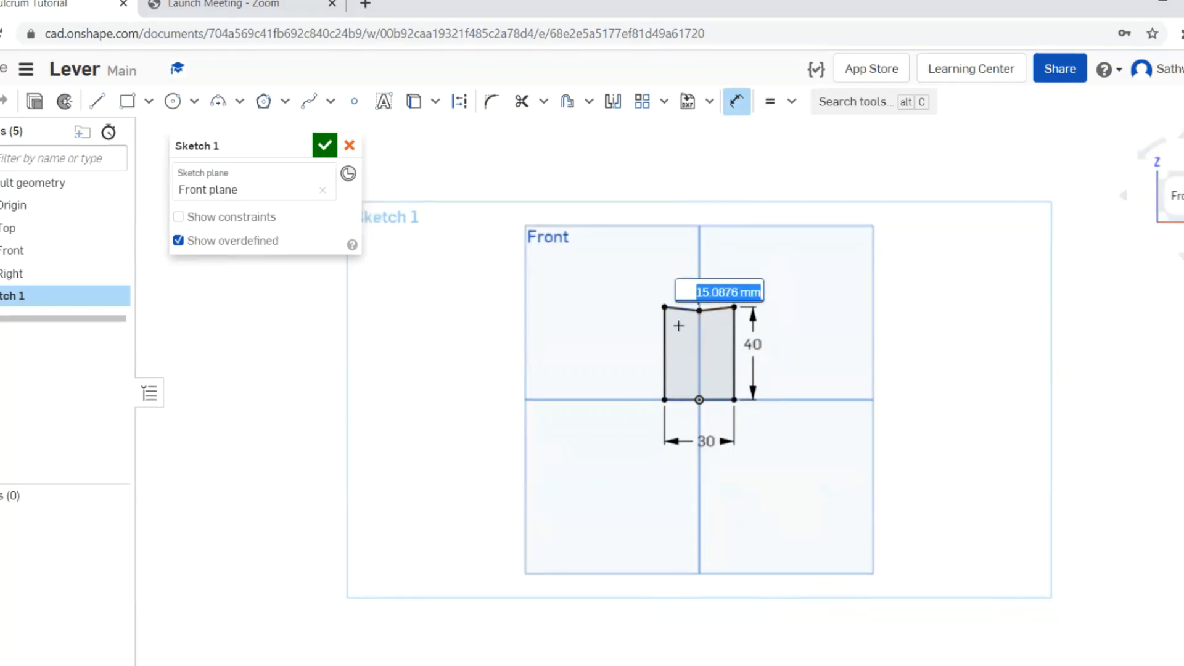
type("25")
key("Return")
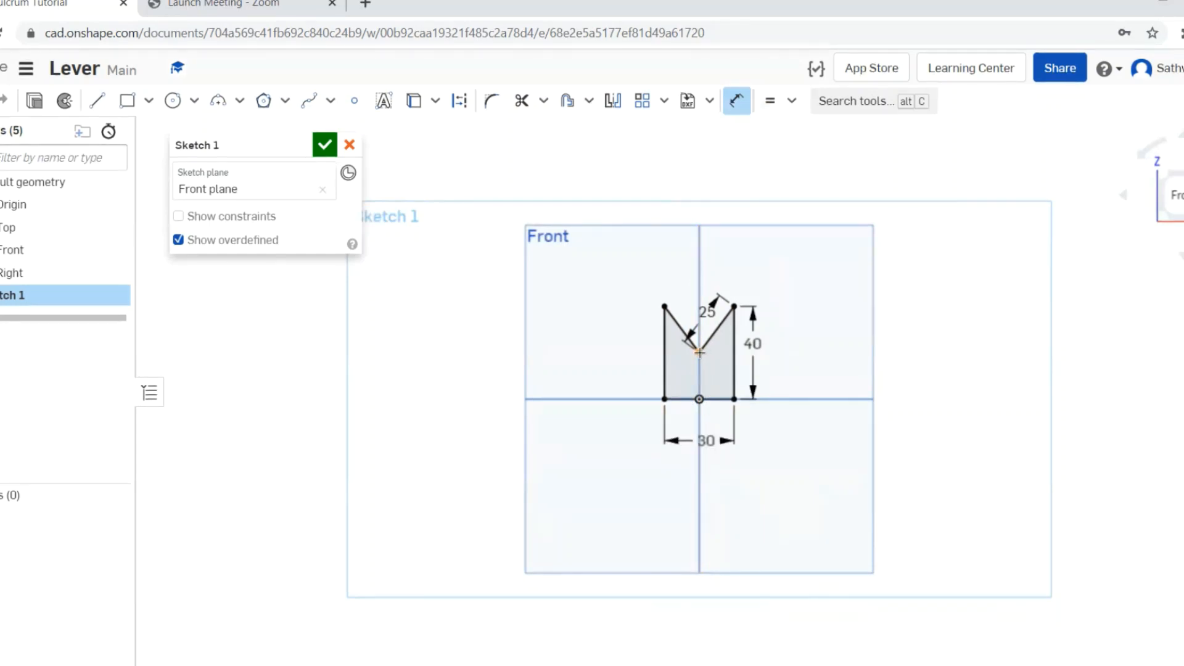
key("Escape")
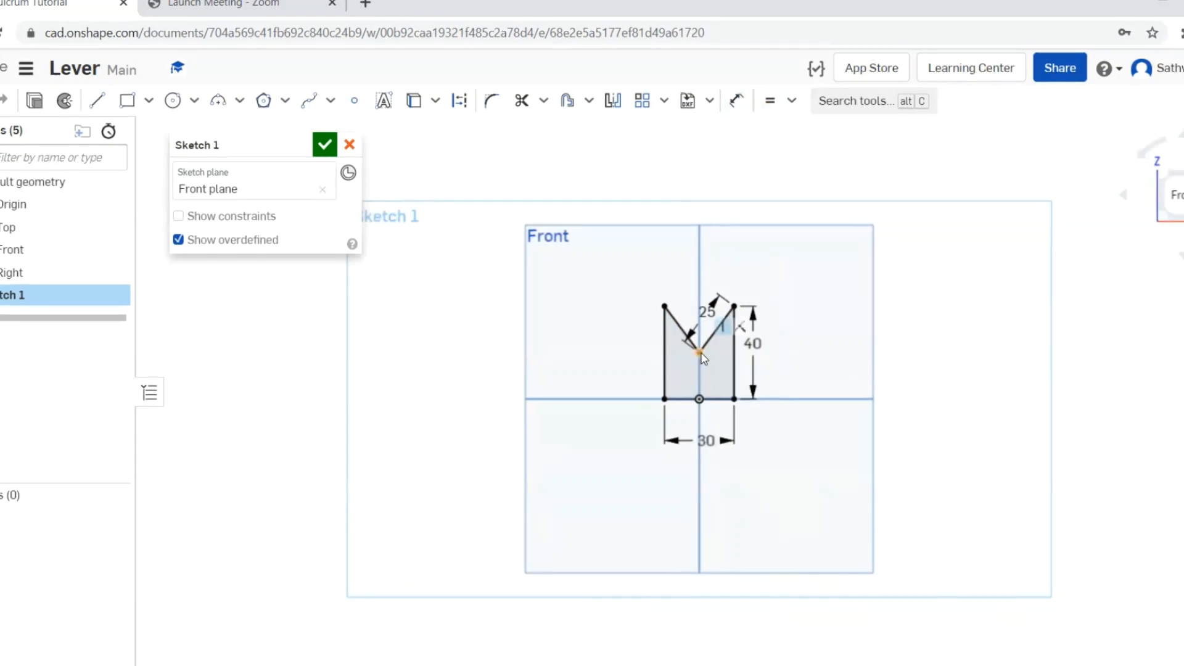
Step: Try to delete the vertex where the two slanted top edges meet
left_click(692, 343)
left_click(705, 343)
left_click(860, 361)
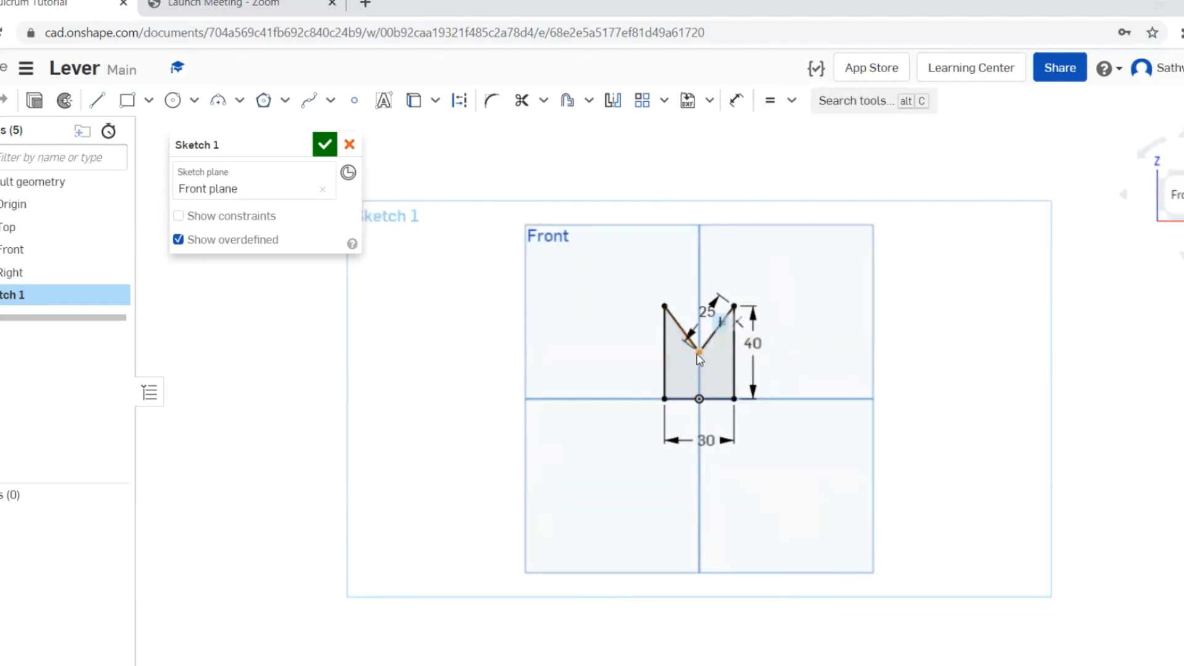
right_click(700, 360)
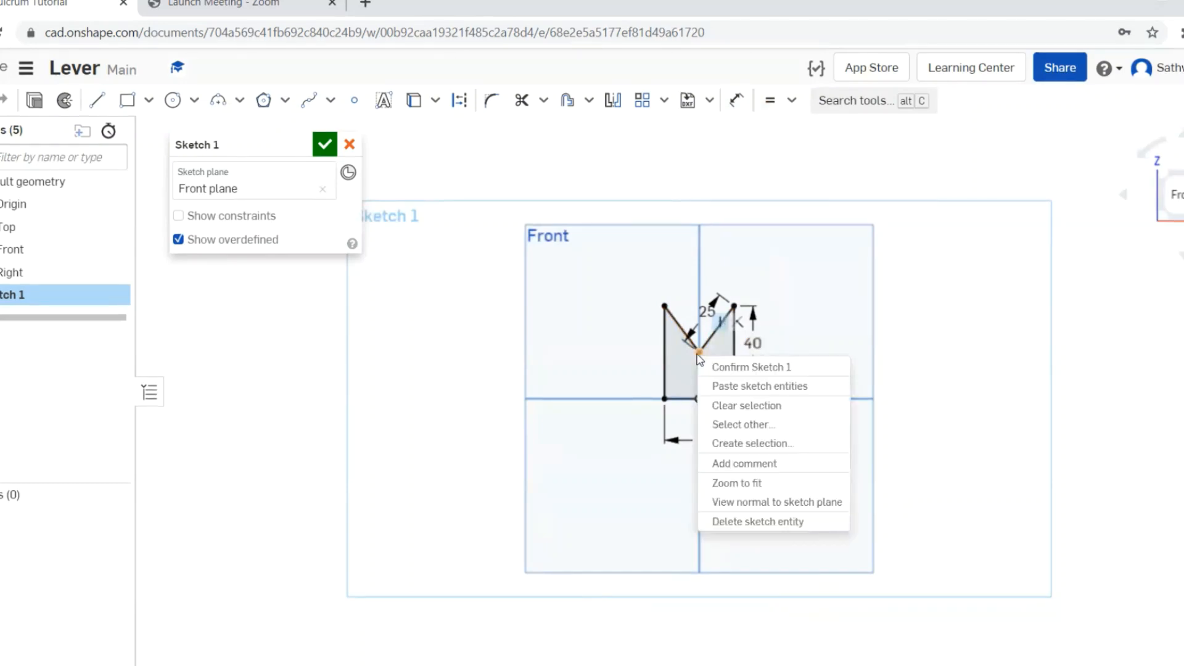
left_click(772, 522)
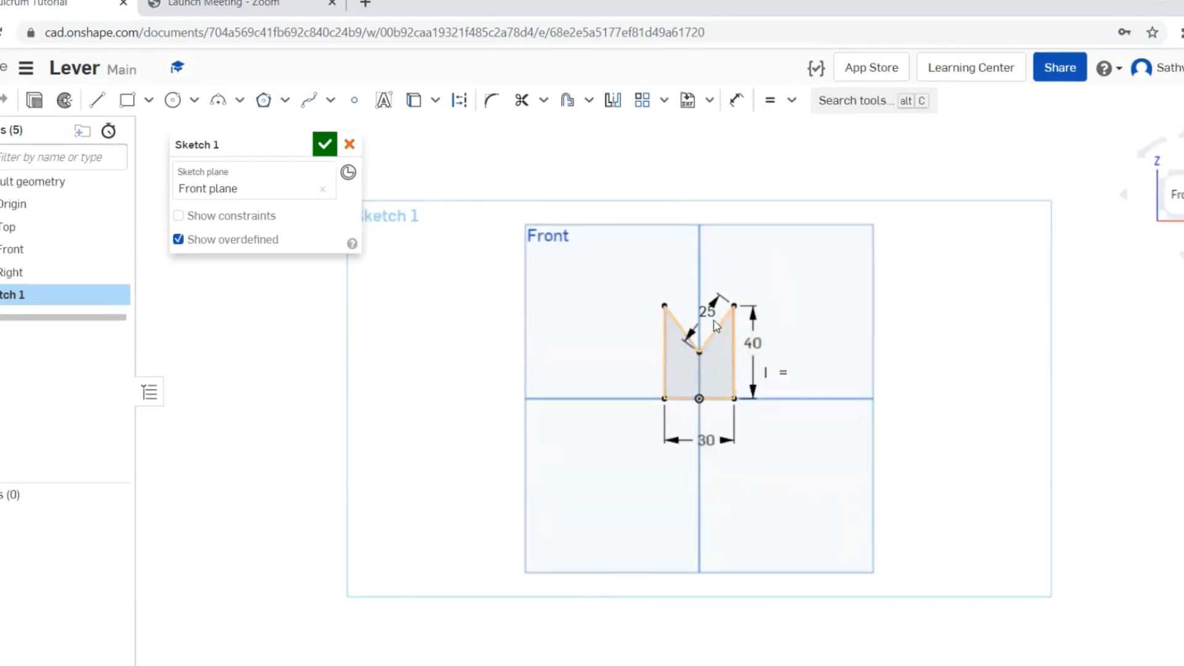
Step: Delete the two slanted top edges that form the inward V of the profile
right_click(712, 345)
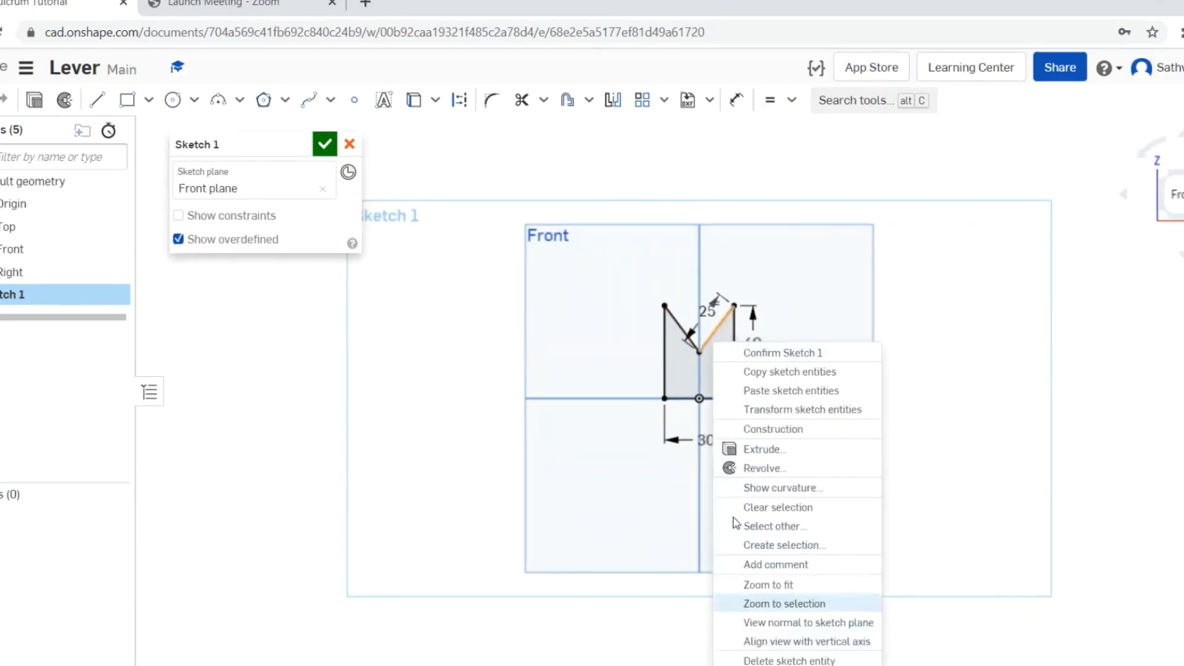
left_click(768, 659)
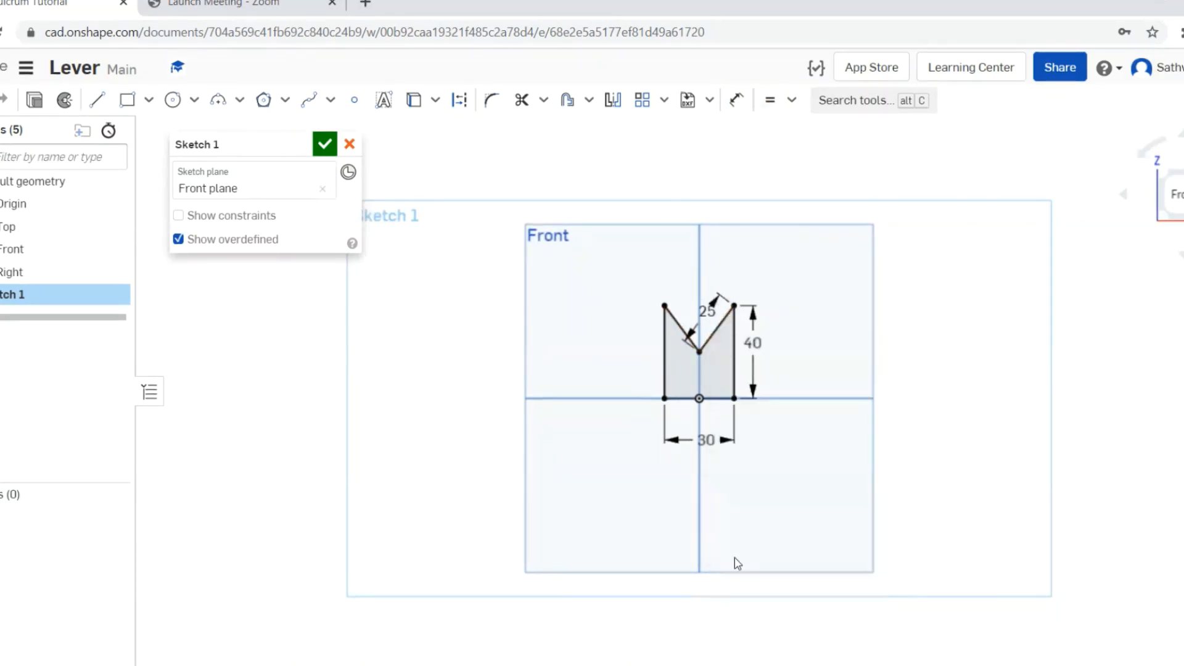
right_click(682, 336)
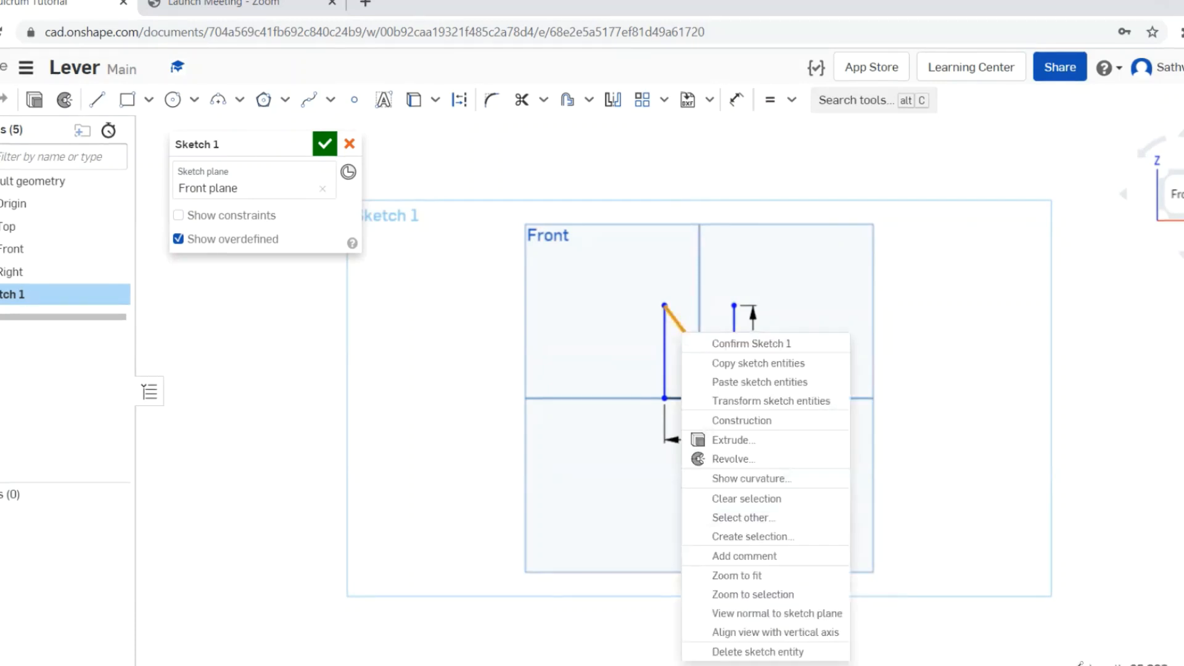
left_click(800, 659)
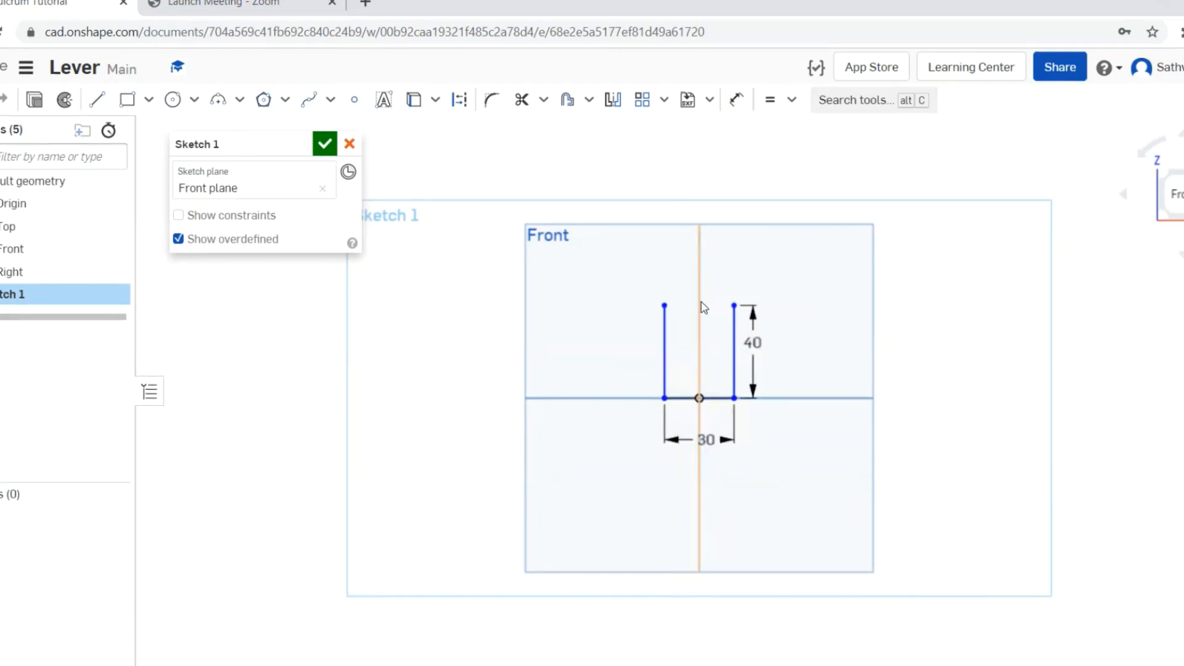
Step: Draw two slanted lines of about 24 mm from the upper ends of the vertical sides to an outward apex on the vertical axis
left_click(96, 99)
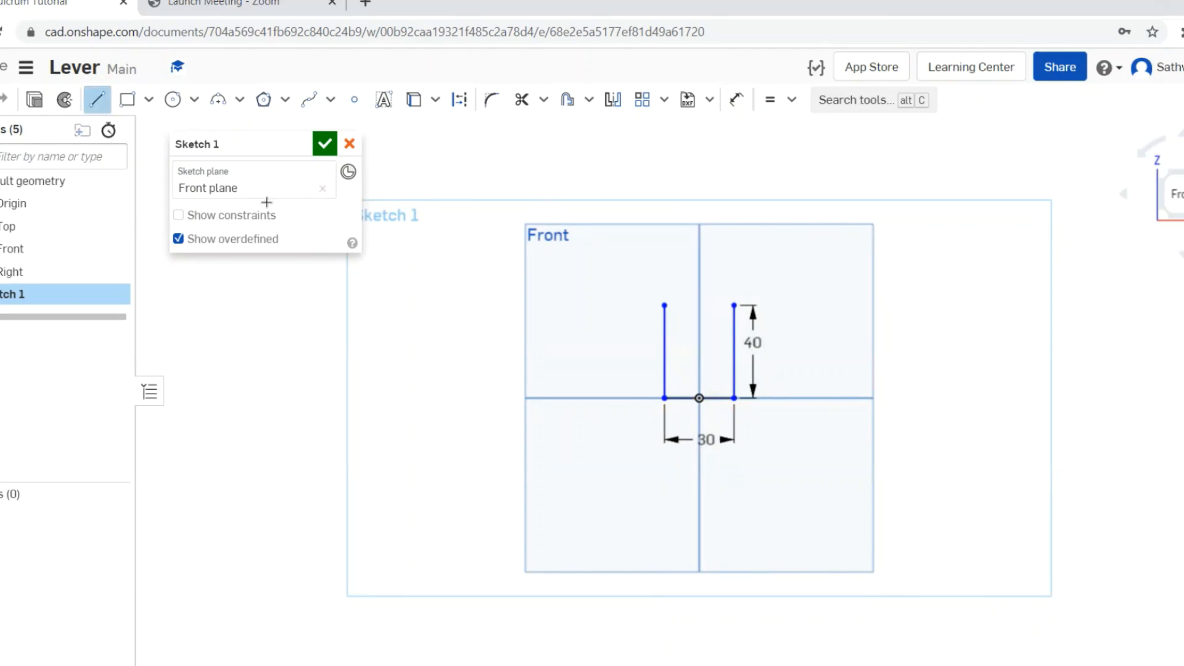
left_click(664, 305)
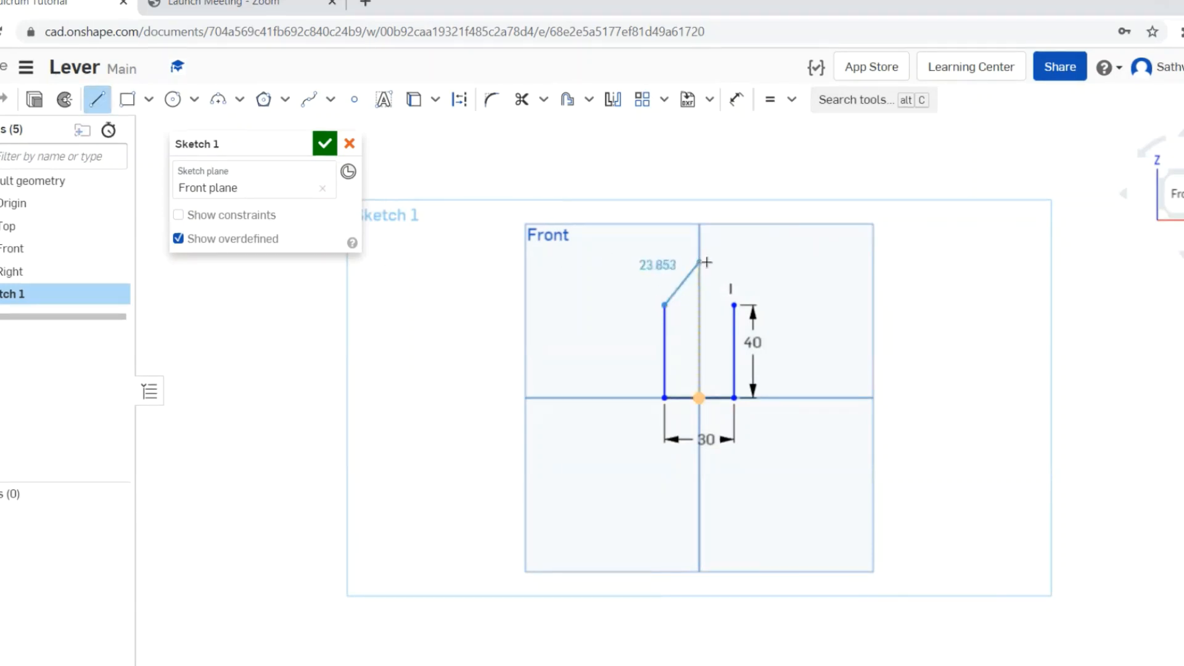
left_click(700, 262)
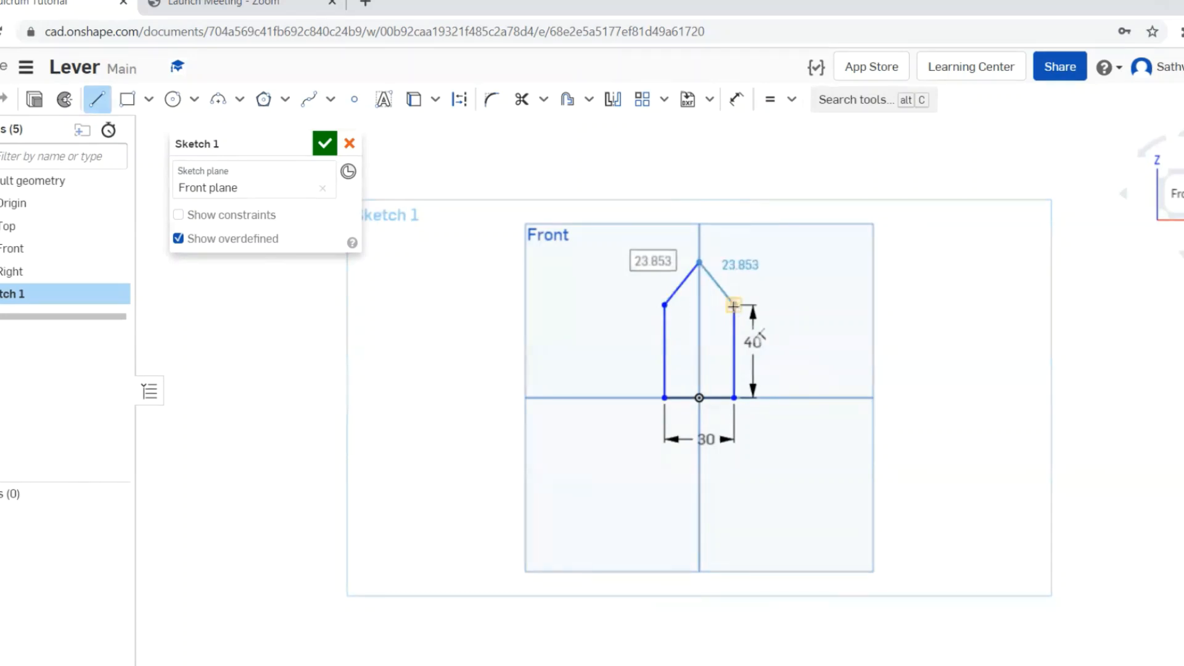
left_click(735, 305)
key("Escape")
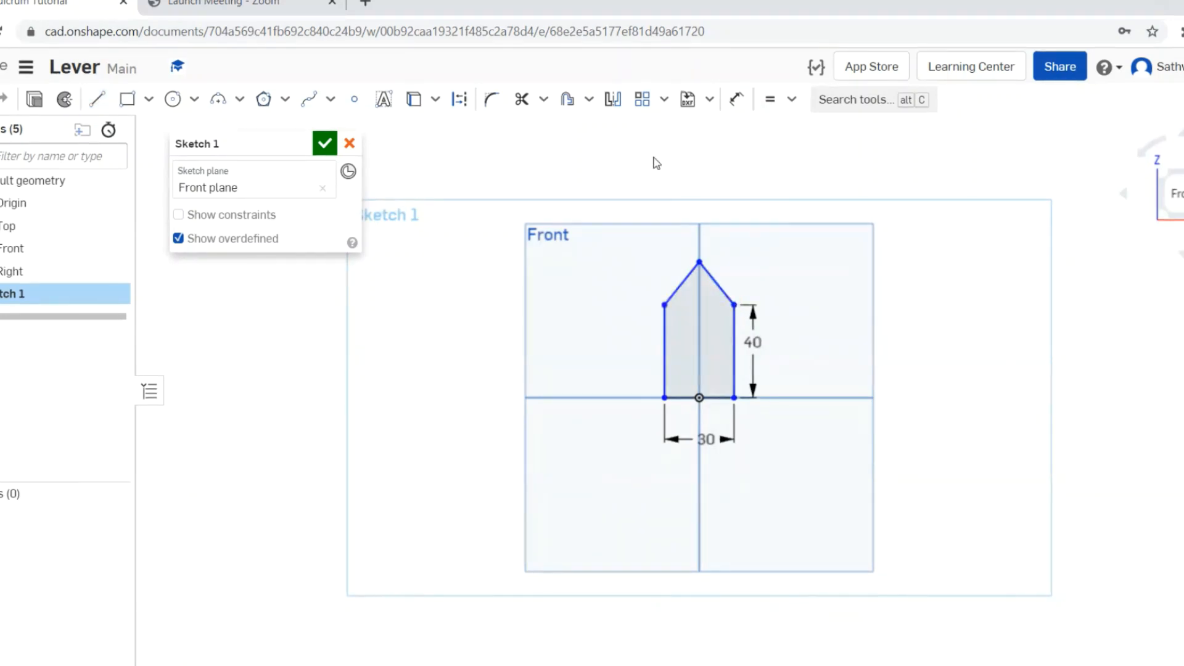
Step: Dimension the right slanted top edge to 25 mm
left_click(736, 98)
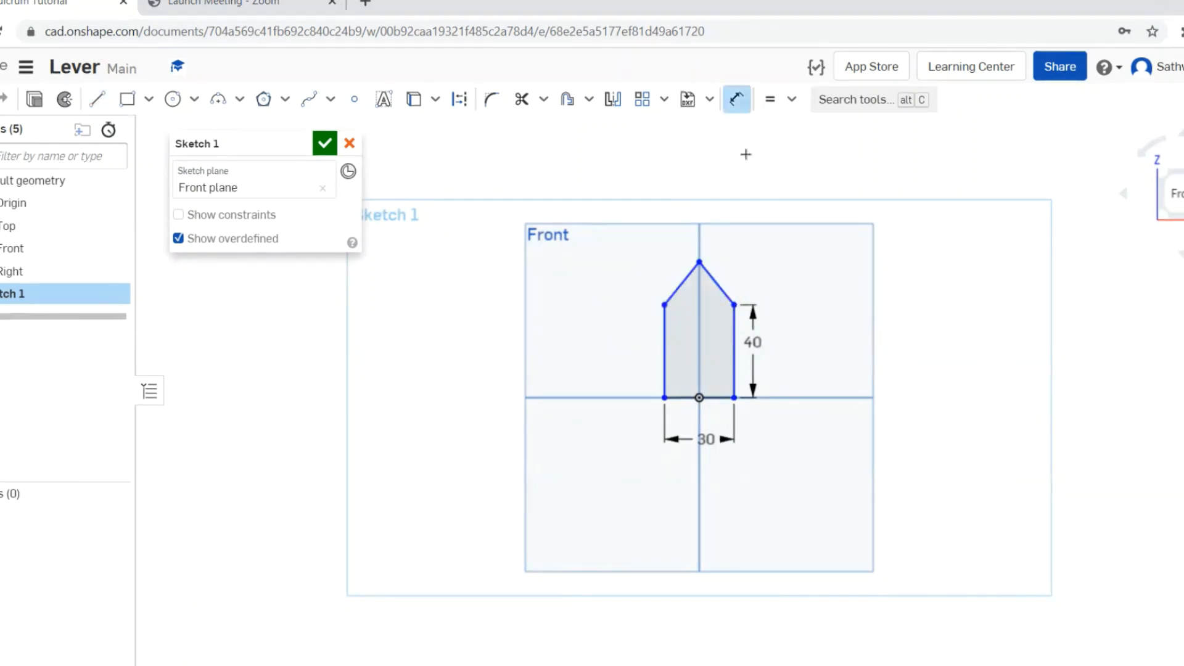
left_click(725, 271)
left_click(744, 263)
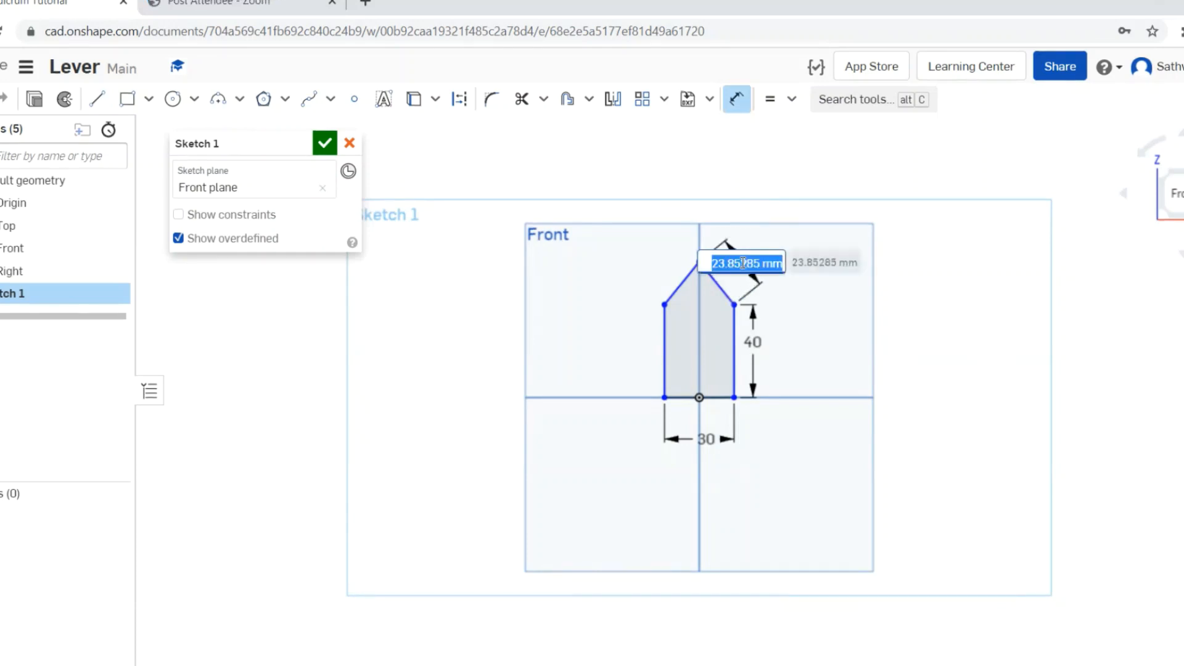
type("15")
key("Return")
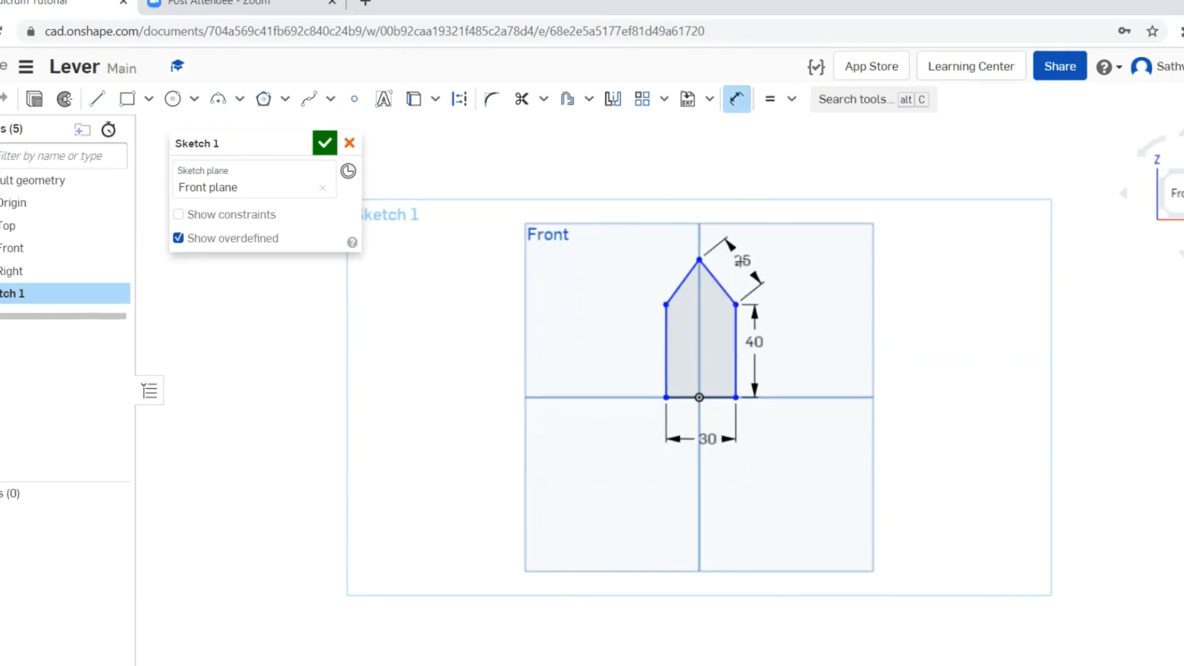
Step: Apply an Equal constraint to the two slanted top edges and finish the sketch
left_click(770, 98)
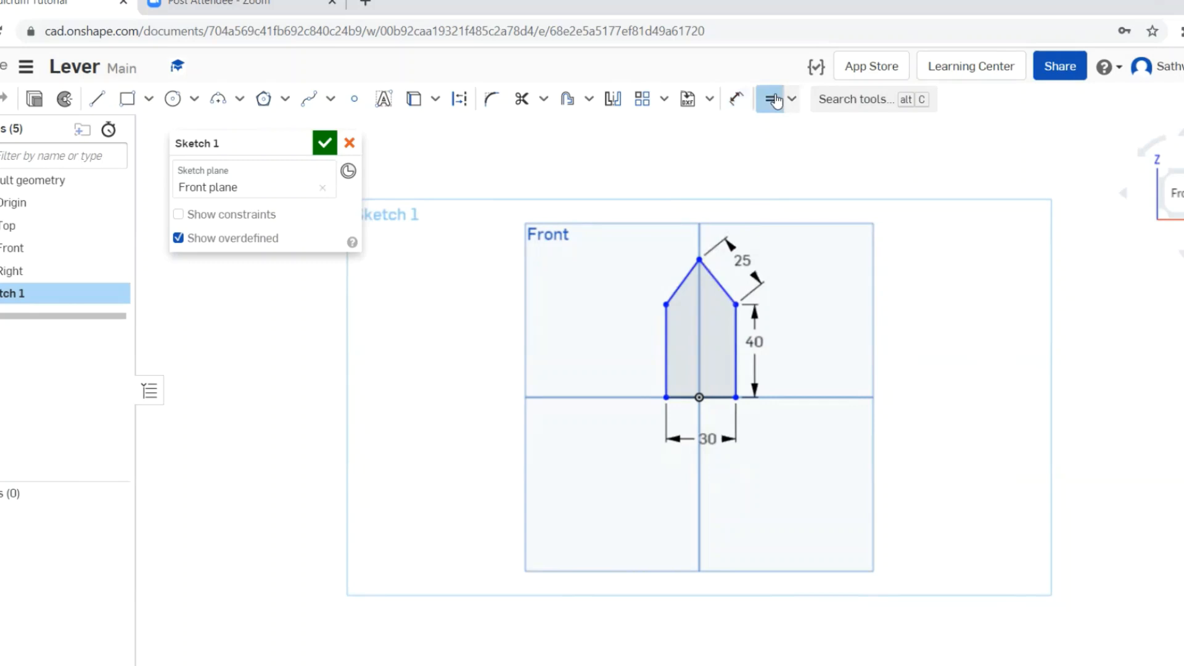
left_click(720, 291)
left_click(678, 284)
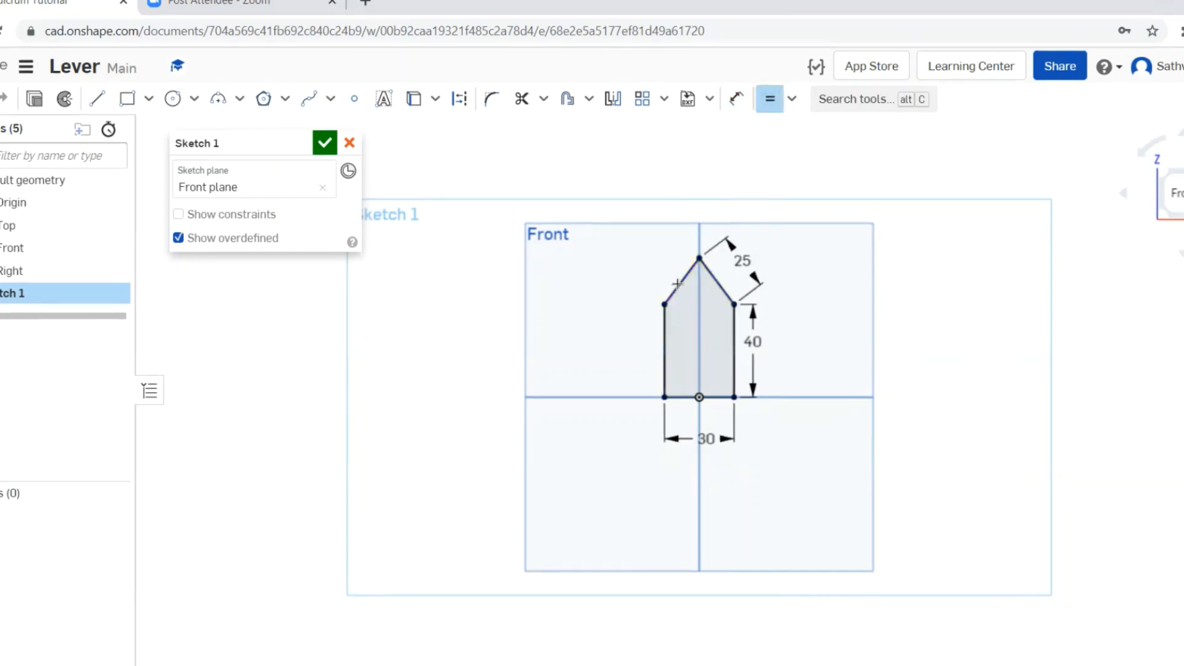
key("Escape")
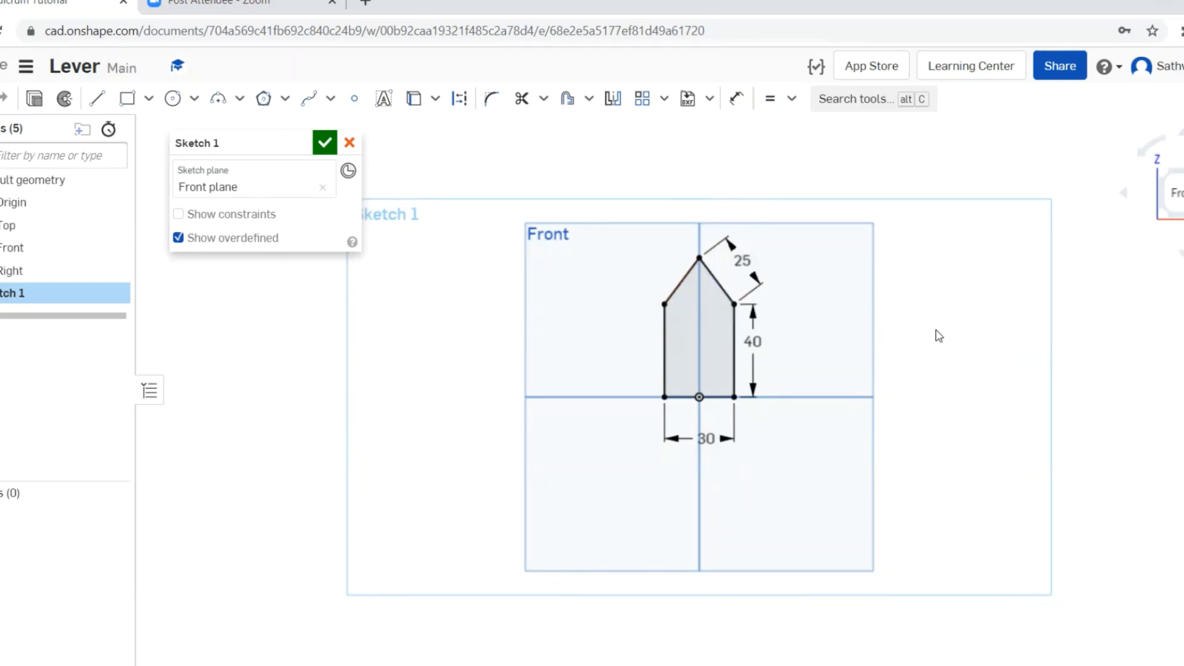
left_click(325, 143)
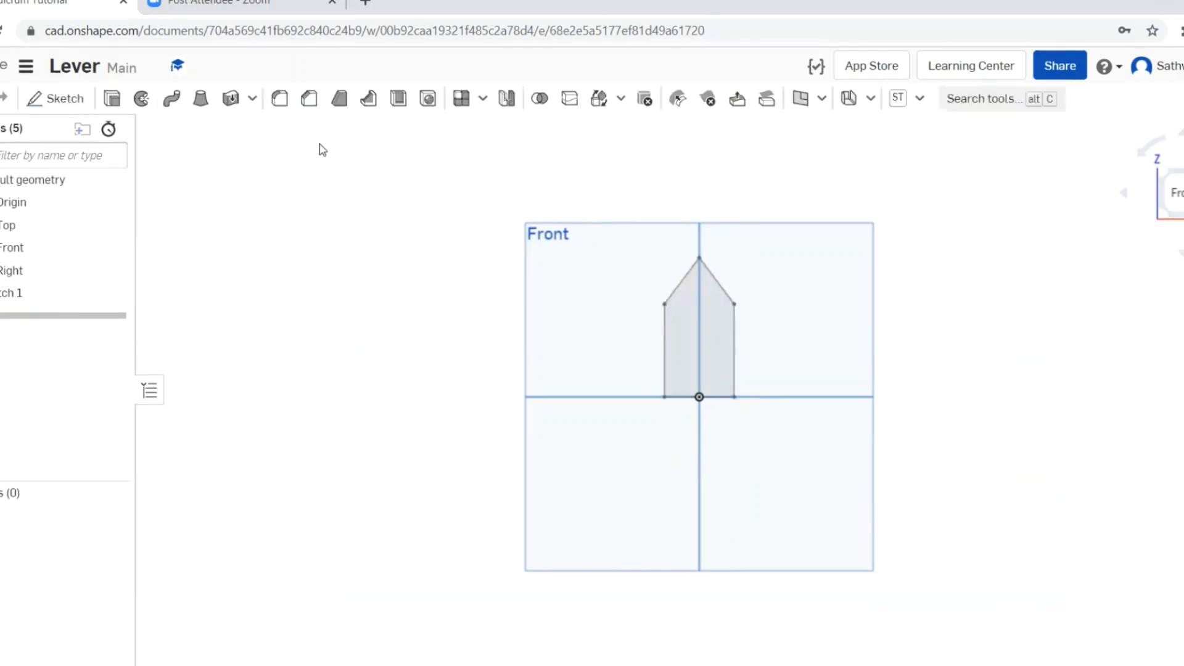
Step: Rename the profile sketch as Base Sketch of Fulcrum
right_click(52, 302)
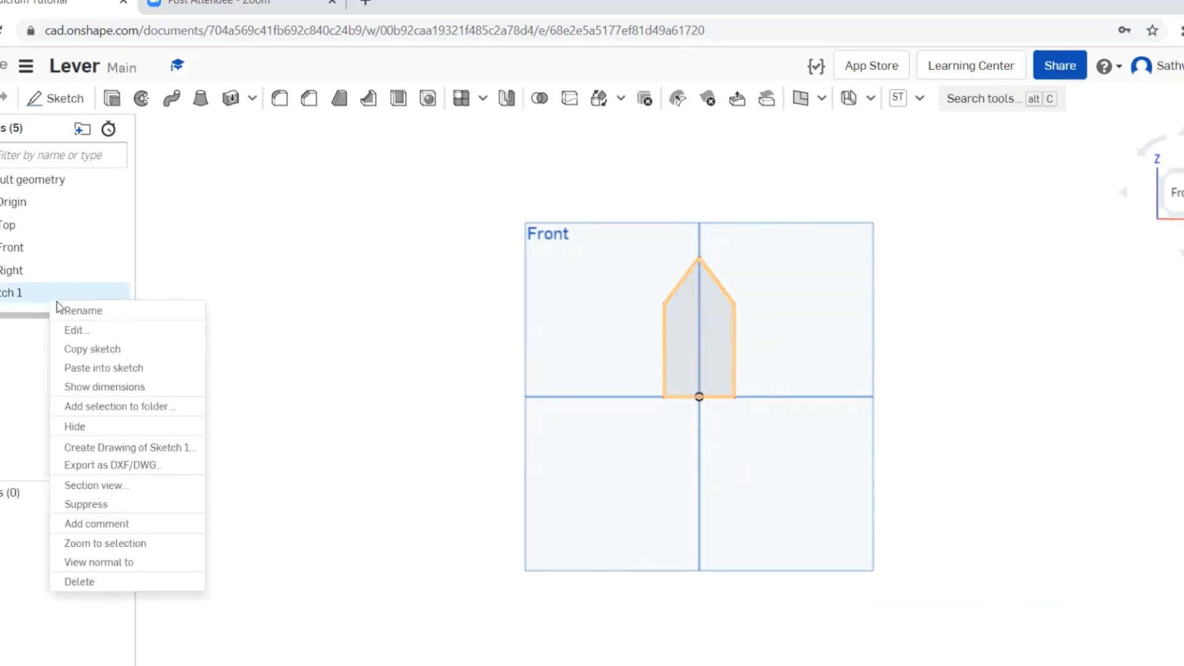
left_click(94, 311)
key("BackSpace")
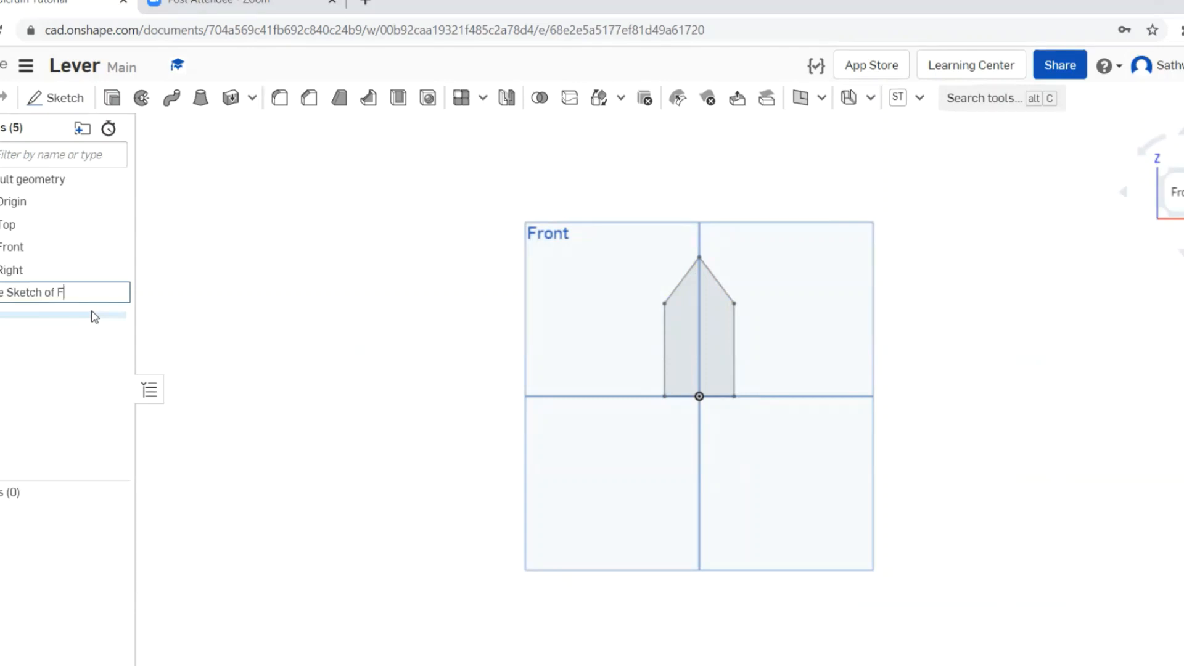
key("Return")
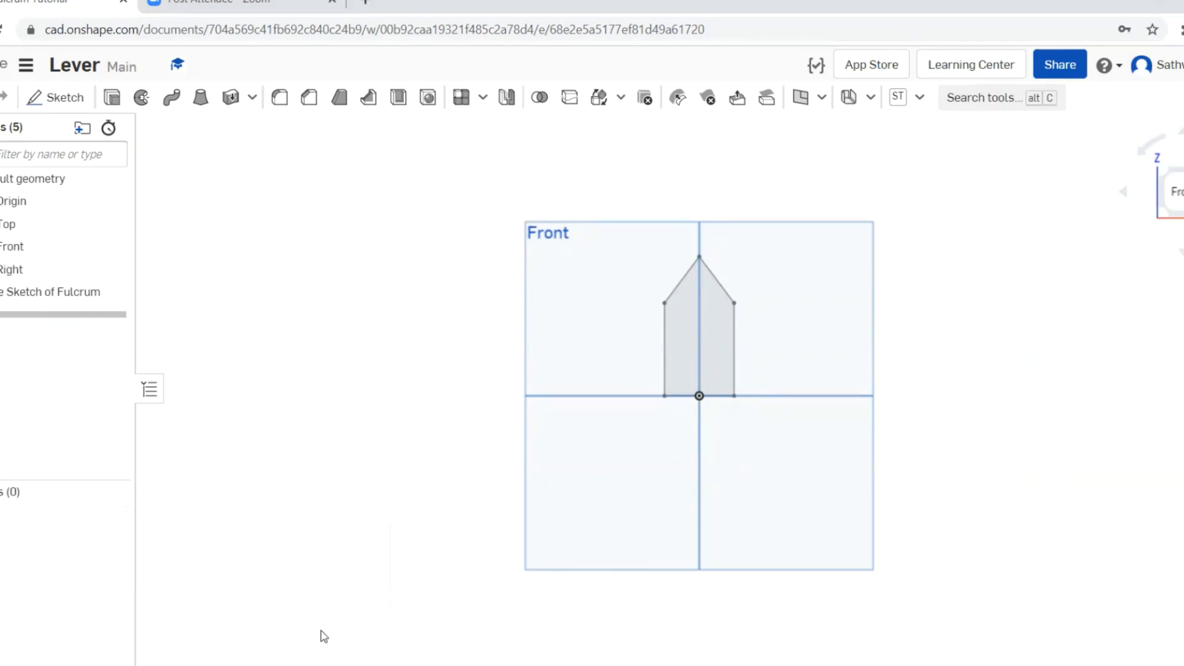
Step: Extrude the house-shaped profile as a new blind solid 25 mm deep and show it in the isometric view
left_click(726, 353)
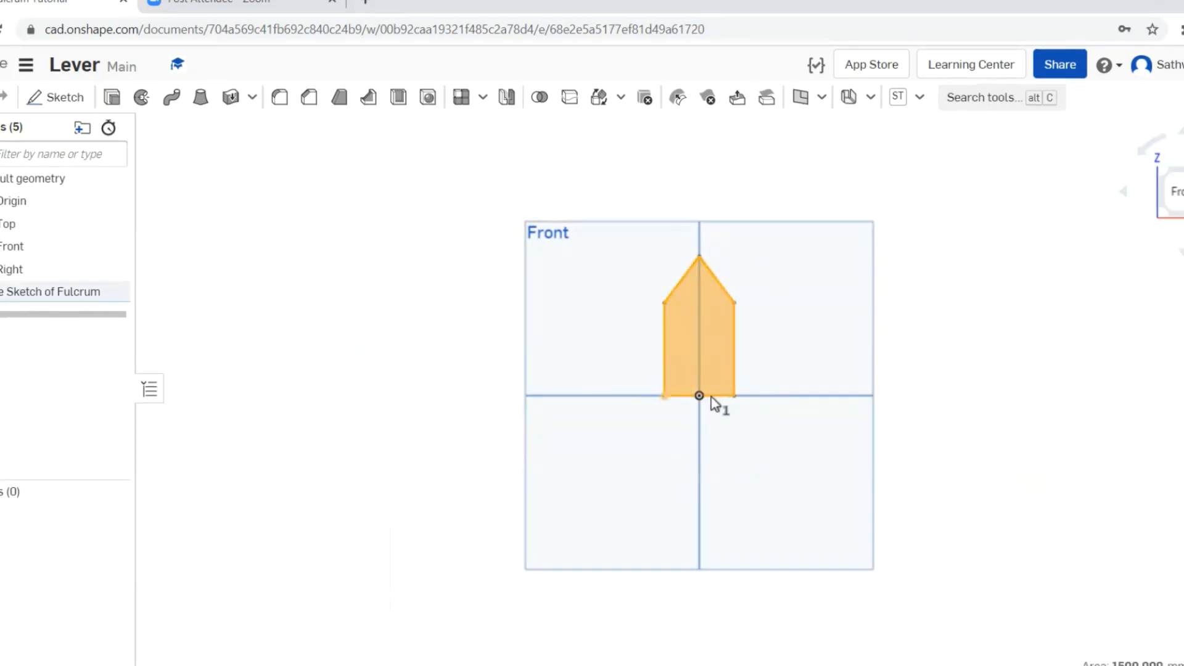
left_click(113, 97)
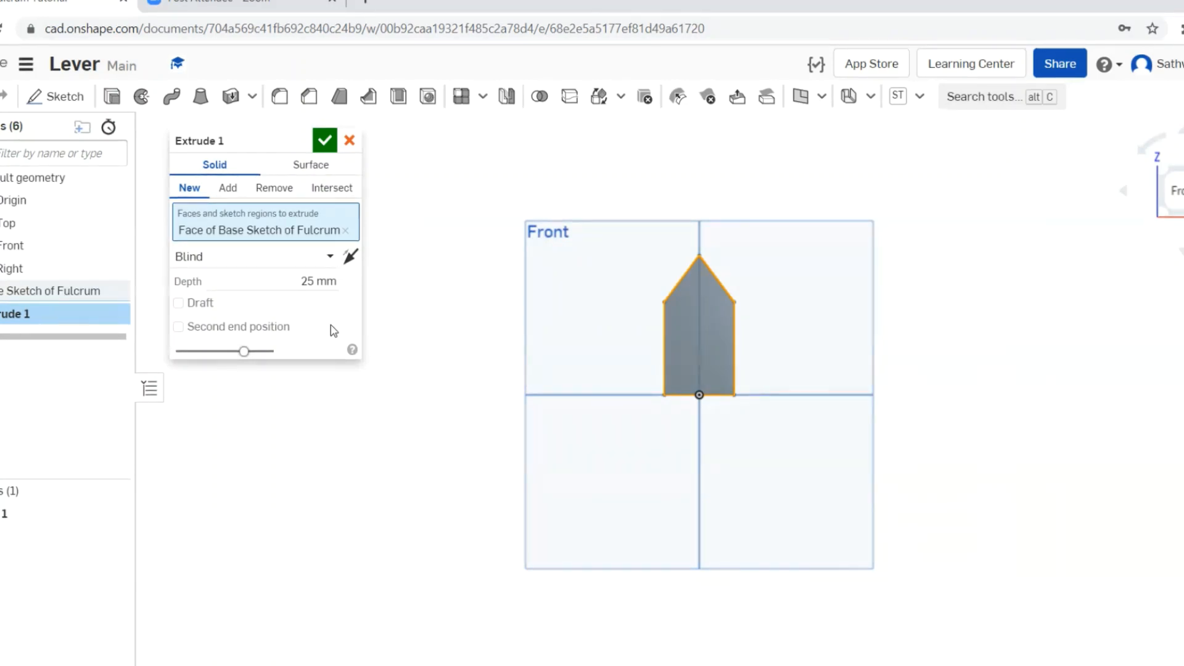
left_click(325, 142)
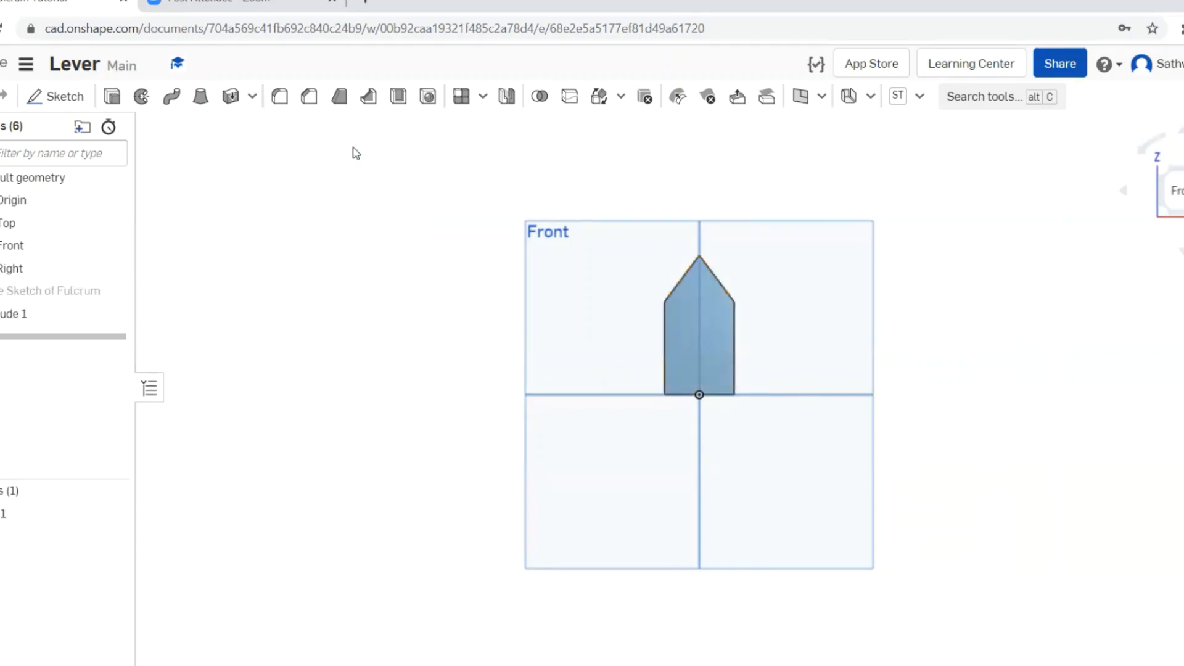
left_click(1181, 251)
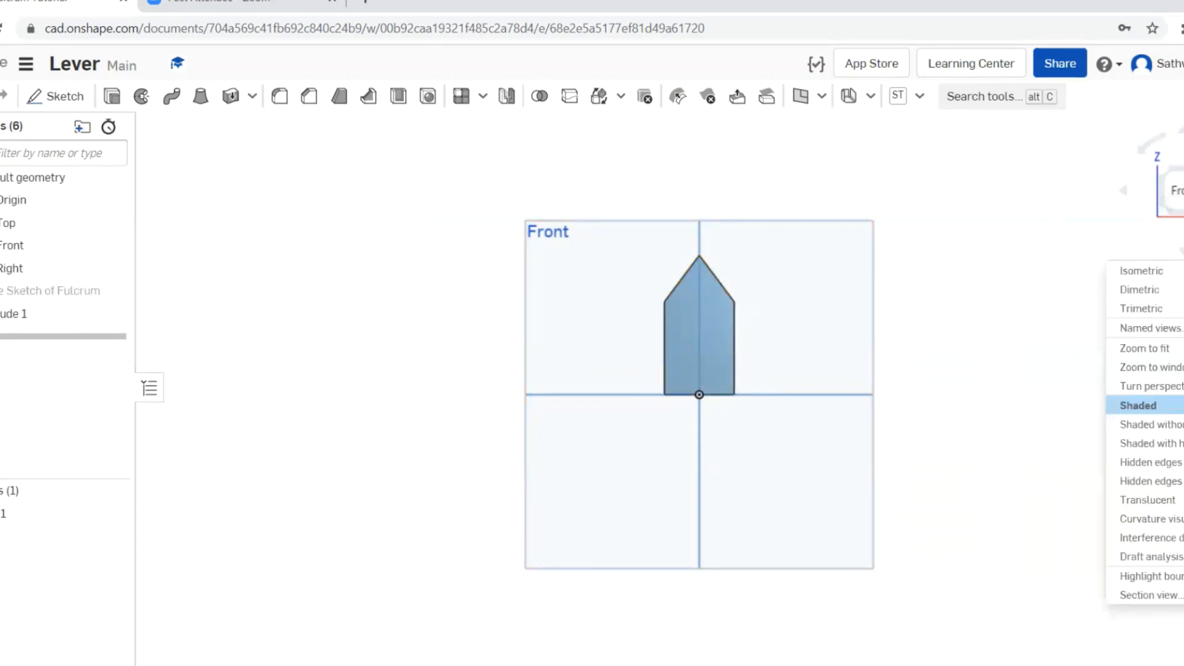
left_click(1141, 270)
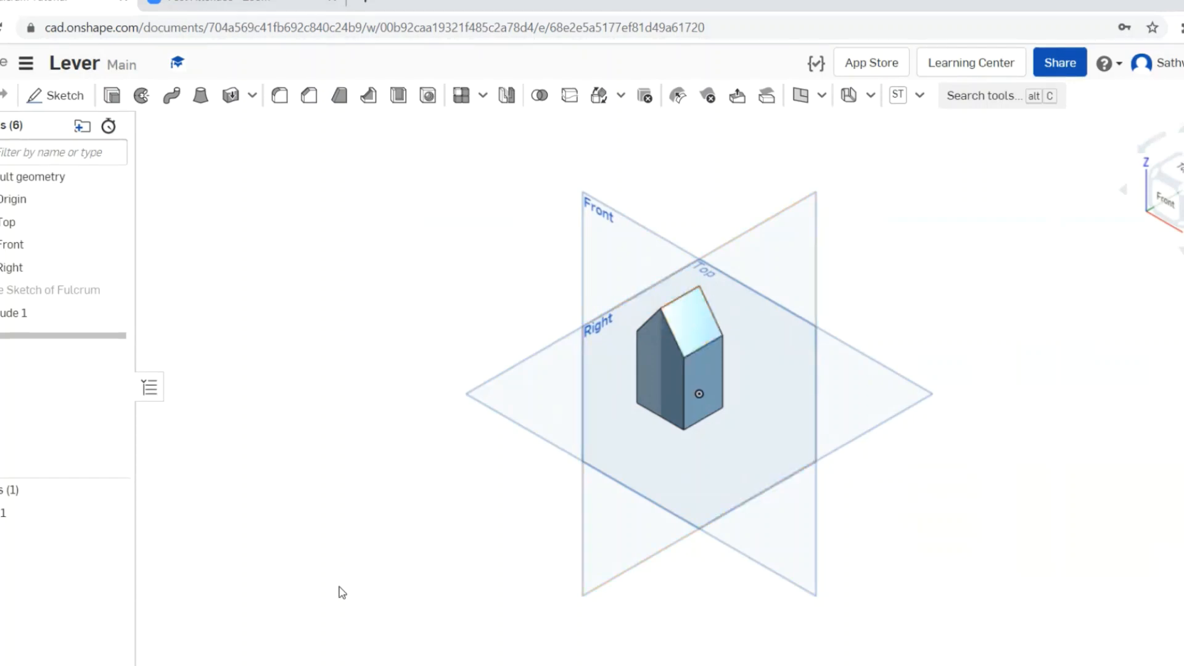
Step: Examine the top ridge of the finished fulcrum model in its own Part Studio and return to the new part
left_click(370, 665)
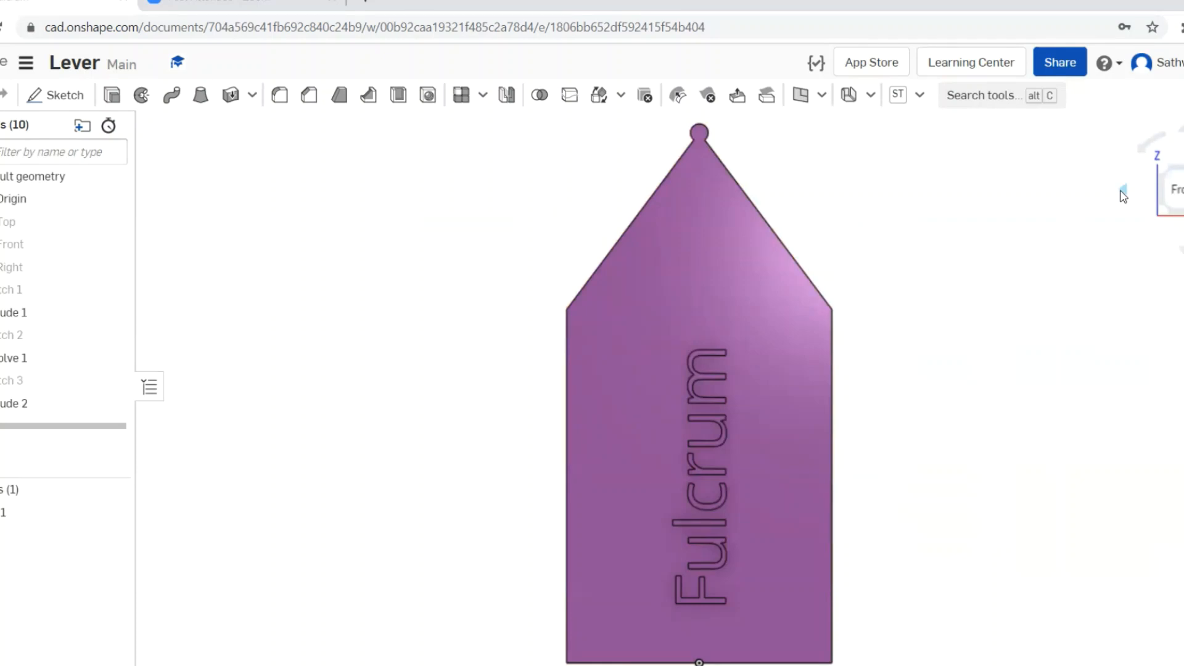
left_click(1123, 195)
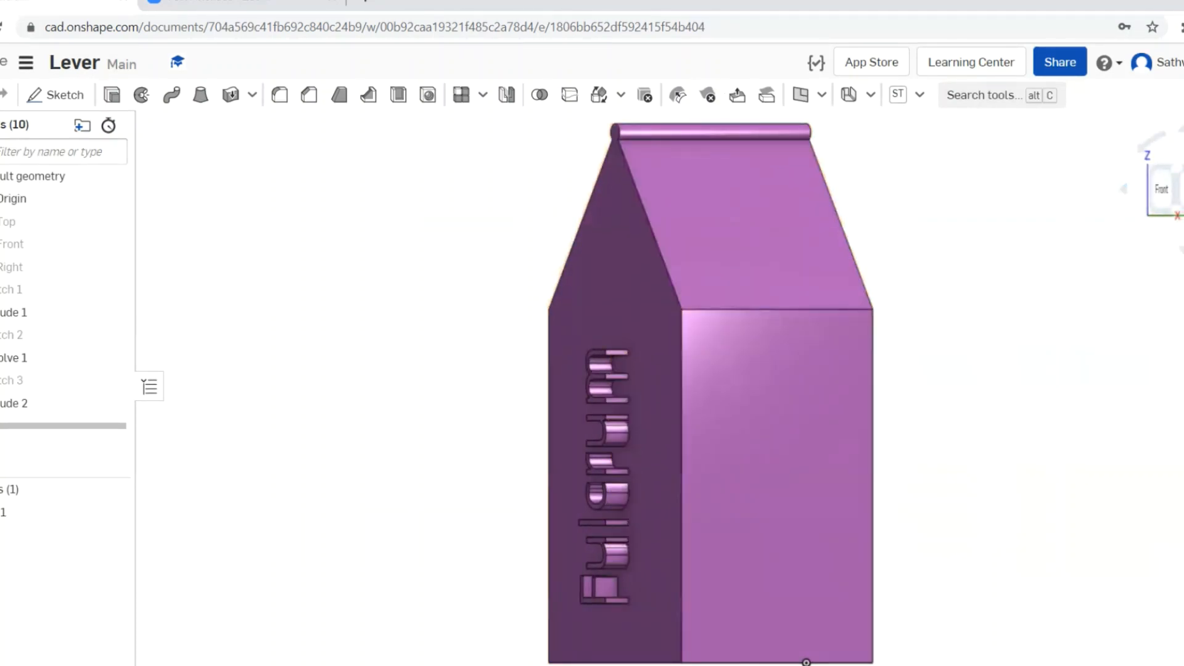
left_click(592, 665)
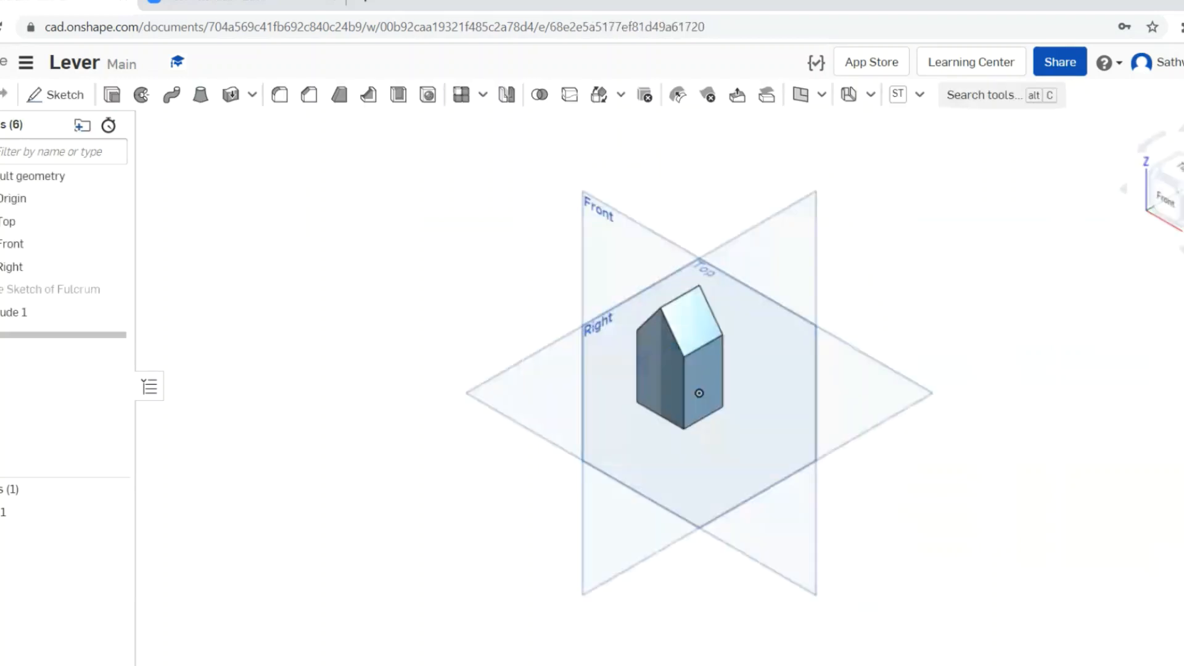
Step: Start a new sketch on the right slanted roof face of the extruded solid
scroll(689, 328, "up", 5)
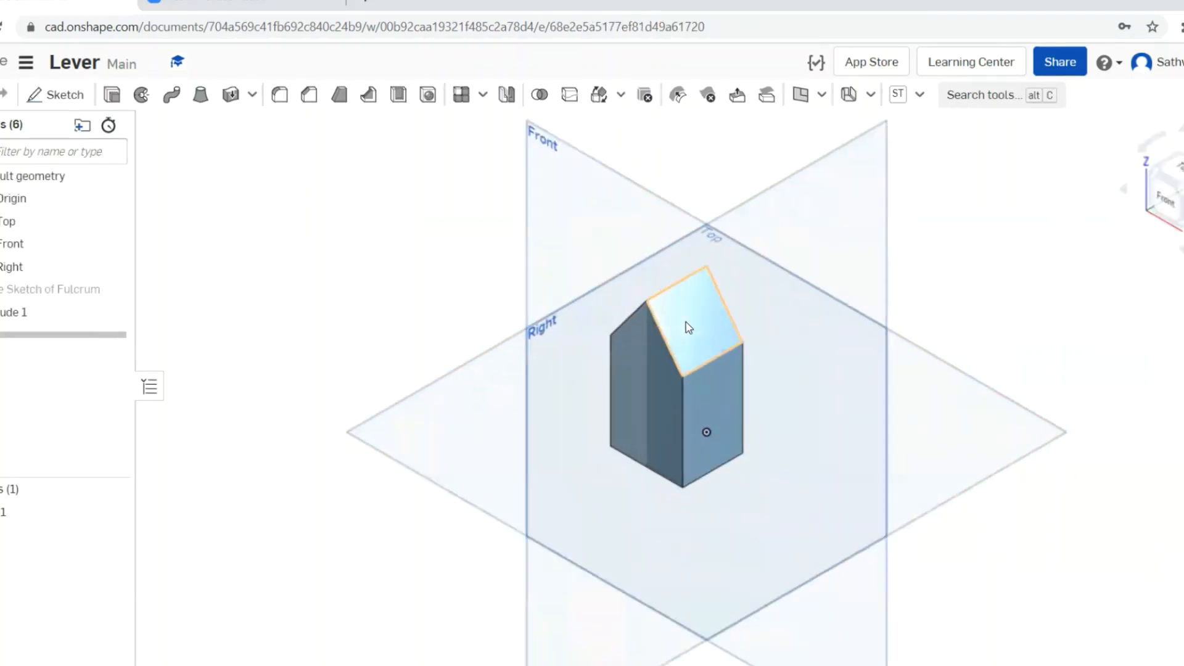
scroll(689, 328, "down", 2)
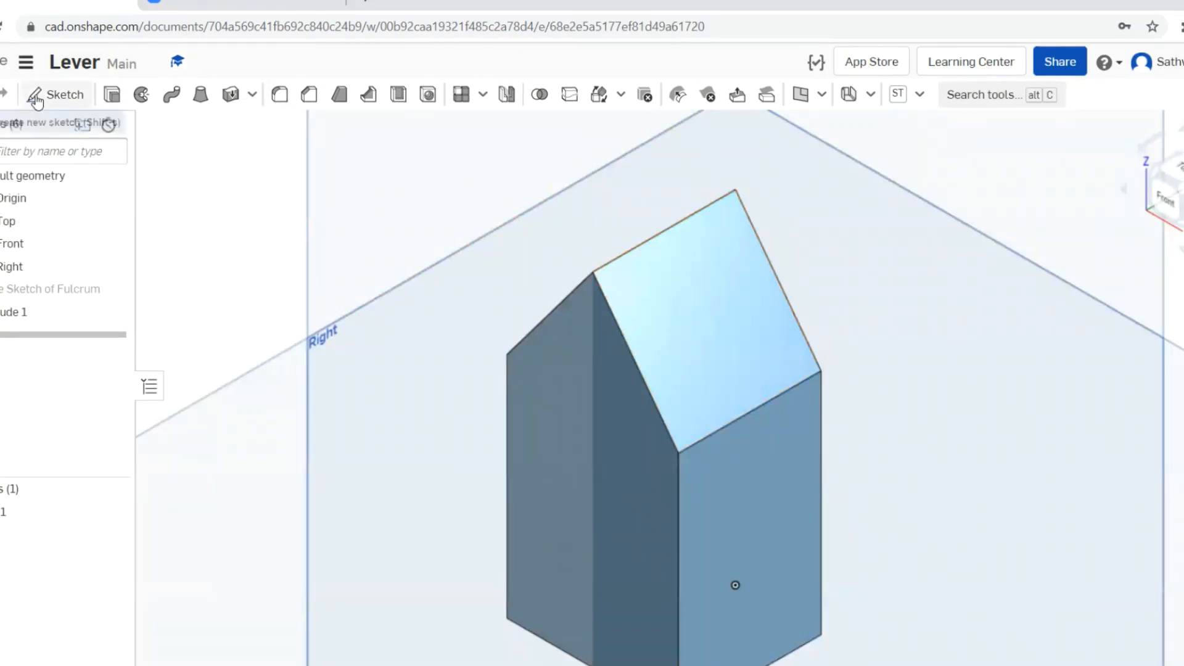
left_click(58, 94)
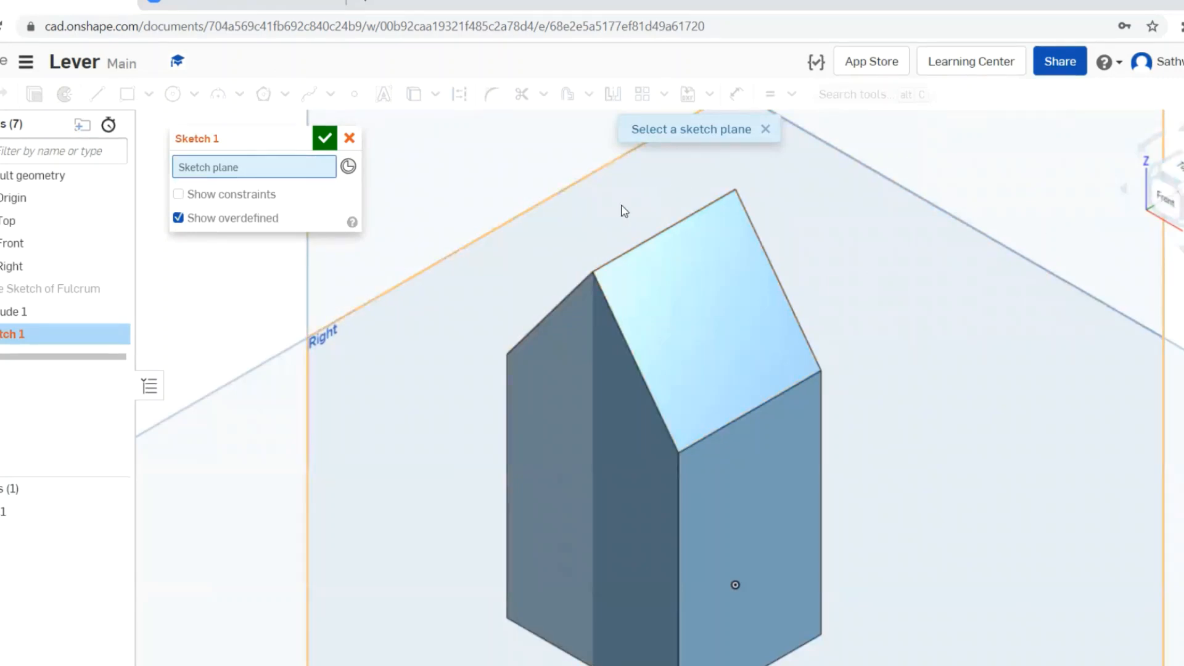
left_click(638, 292)
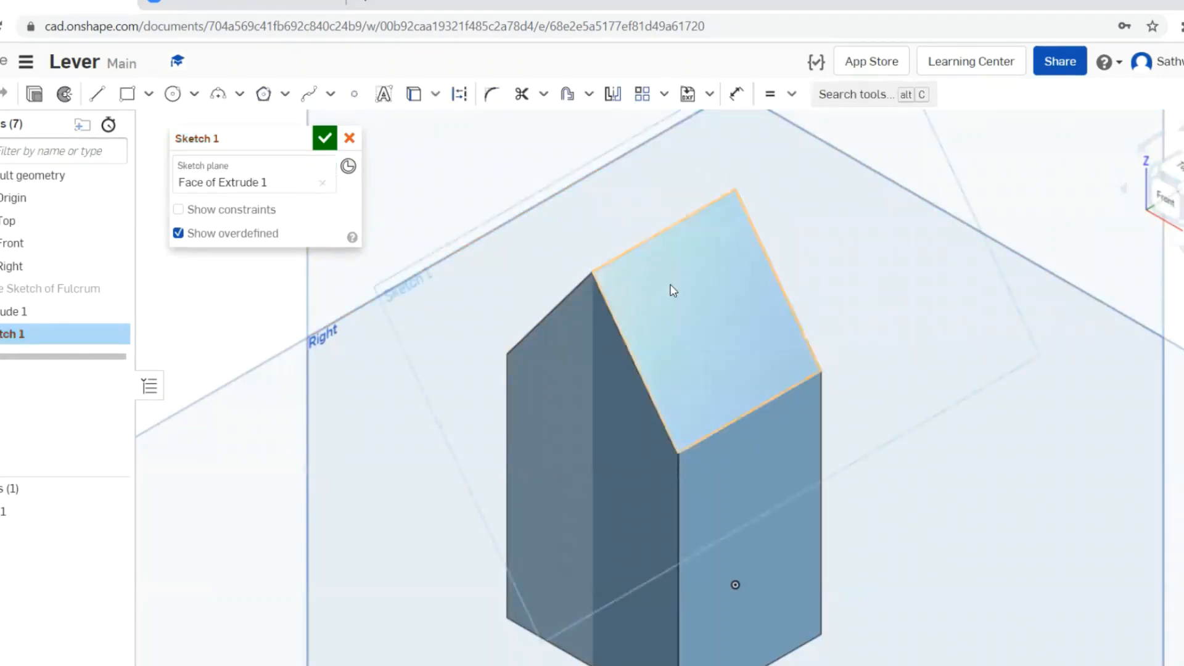
Step: Sketch a corner rectangle on the roof face along the full 25 mm ridge, about 2 mm wide
left_click(128, 96)
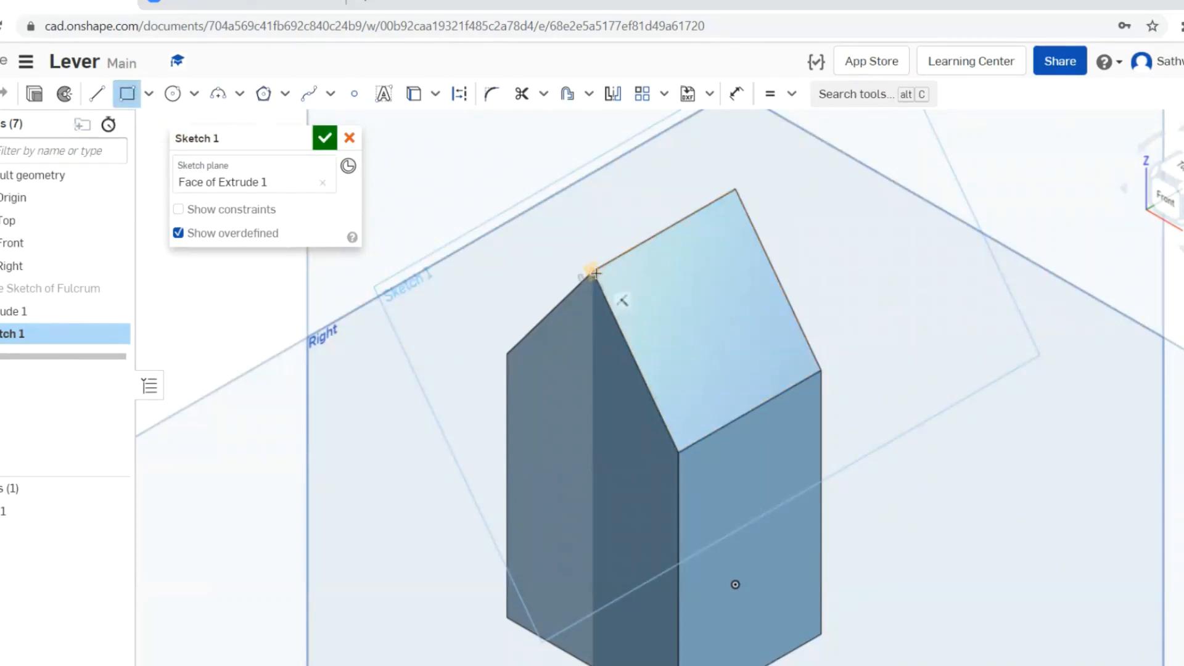
left_click(595, 273)
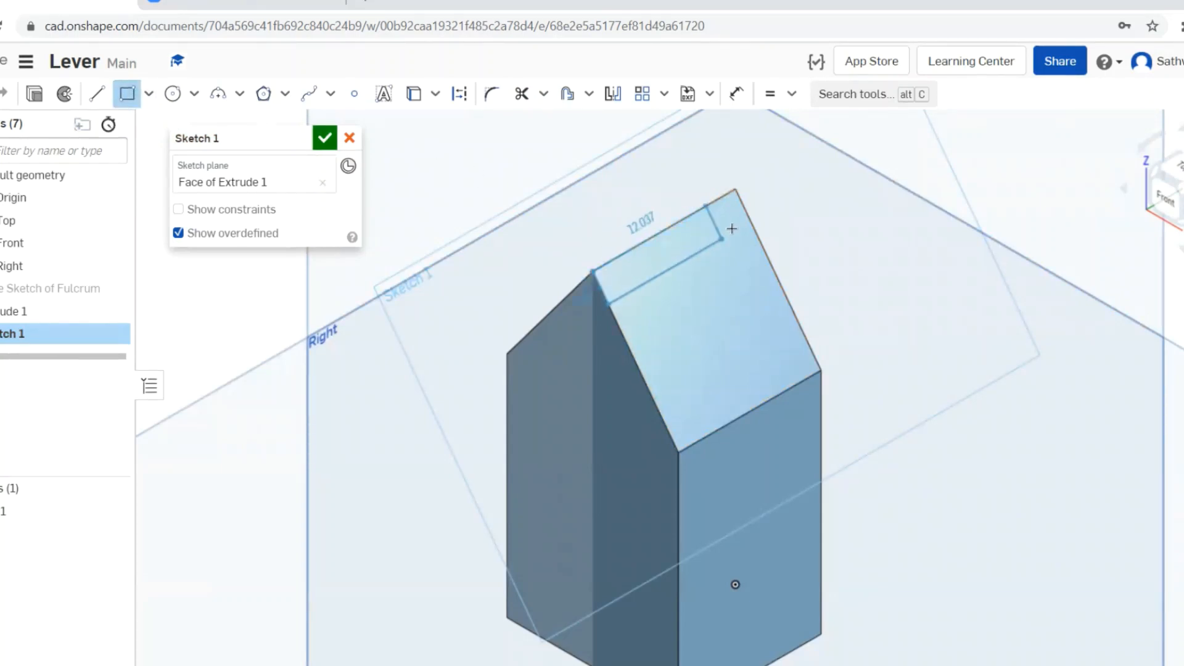
left_click(745, 200)
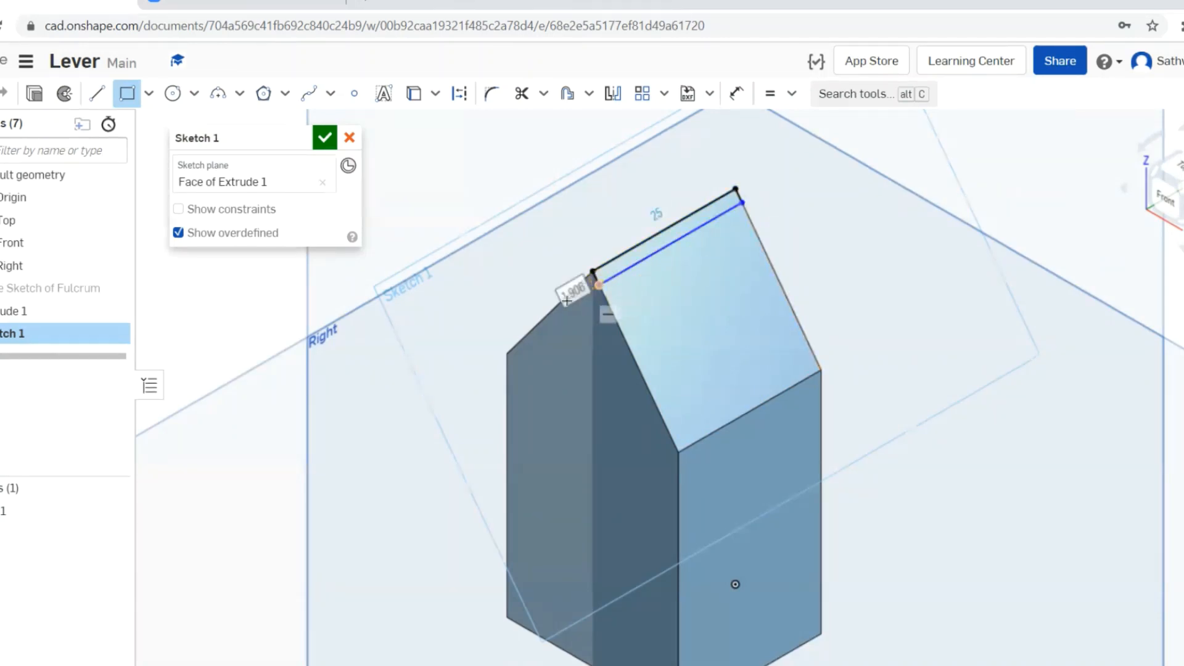
Step: Dimension the ridge rectangle's short side on the roof face to 1 mm and finish the sketch
scroll(590, 290, "up", 3)
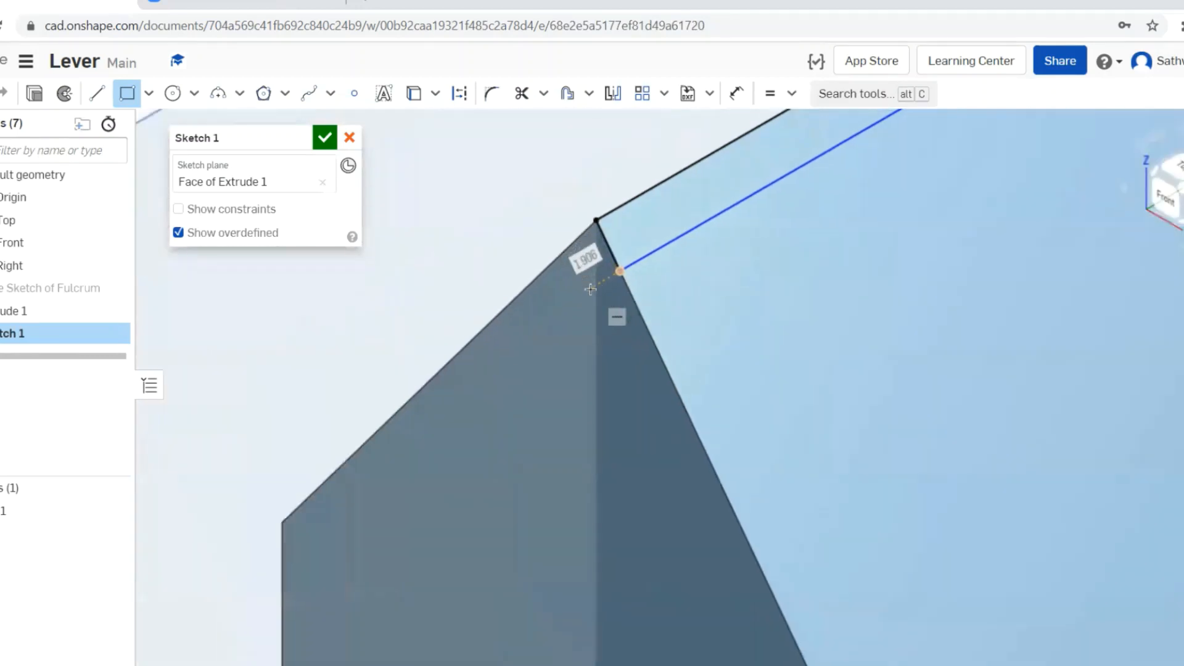
left_click(737, 93)
left_click(609, 247)
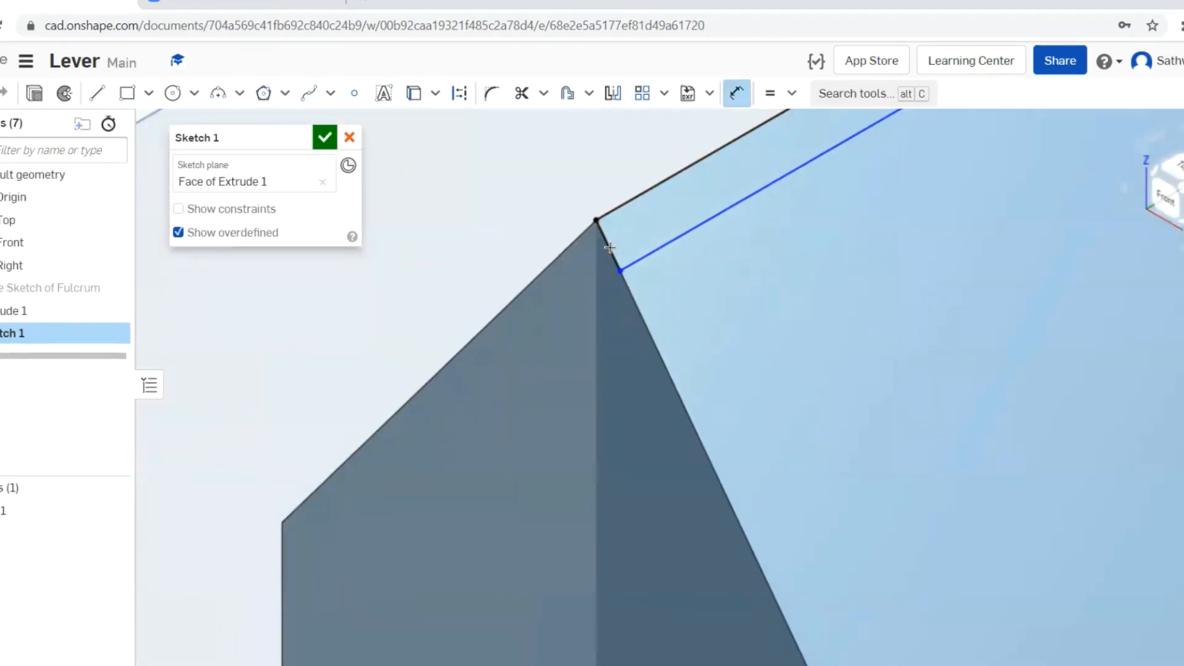
left_click(565, 281)
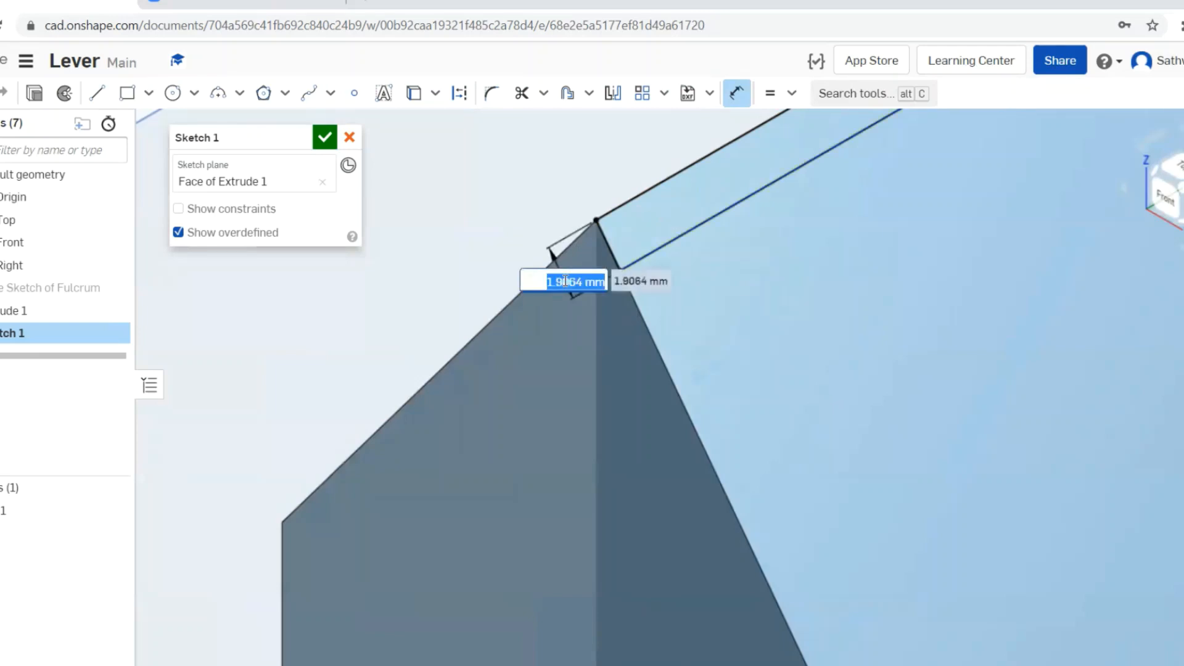
type("1")
key("Return")
scroll(843, 358, "down", 5)
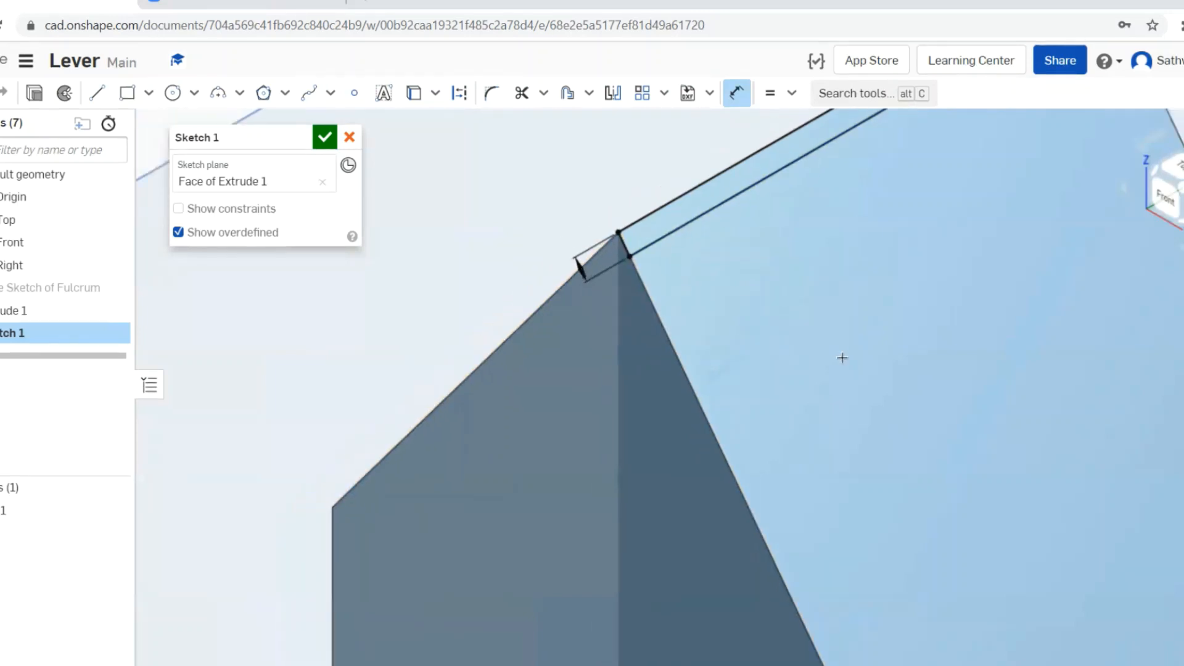
scroll(842, 358, "down", 2)
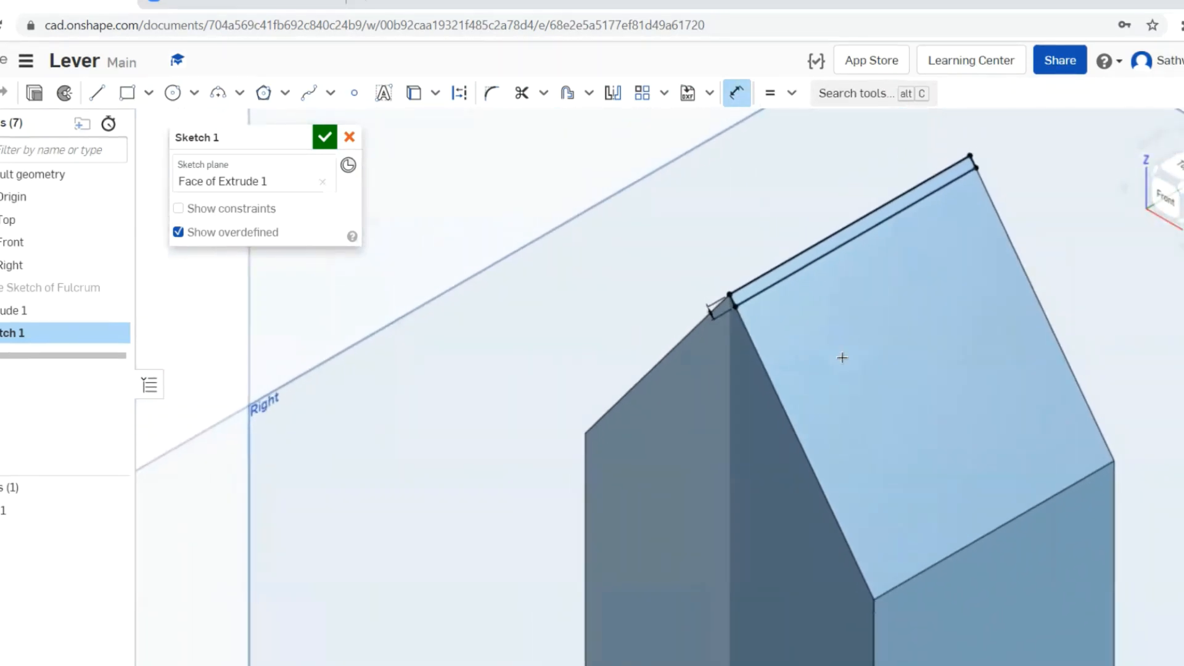
scroll(843, 357, "down", 2)
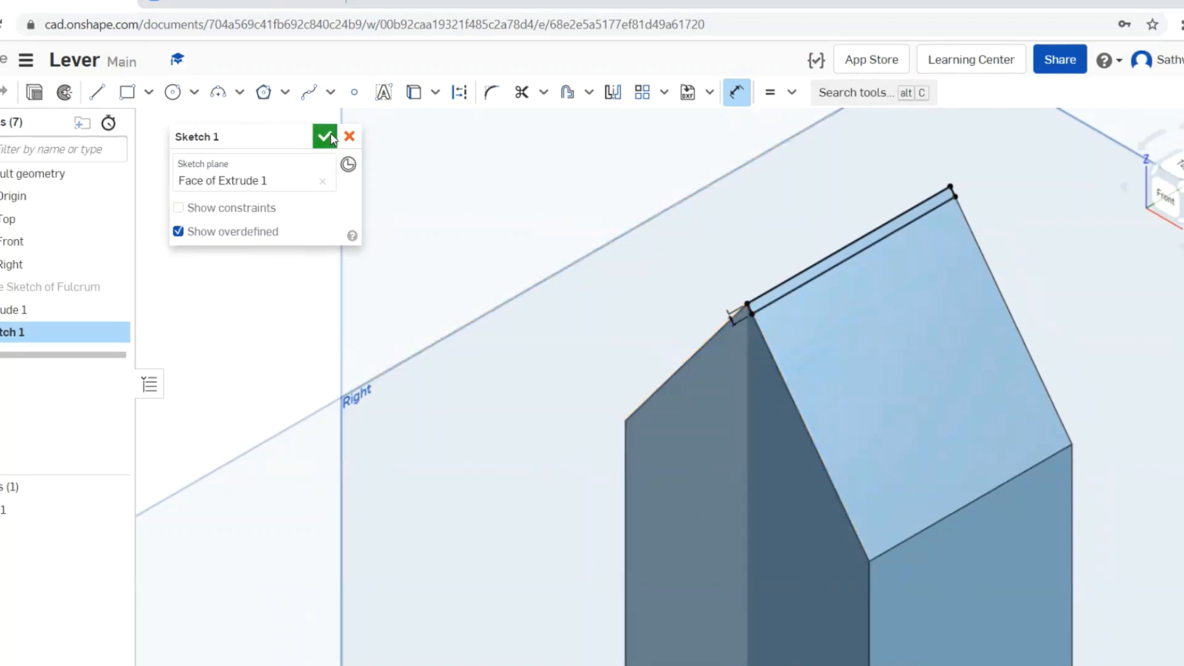
left_click(325, 136)
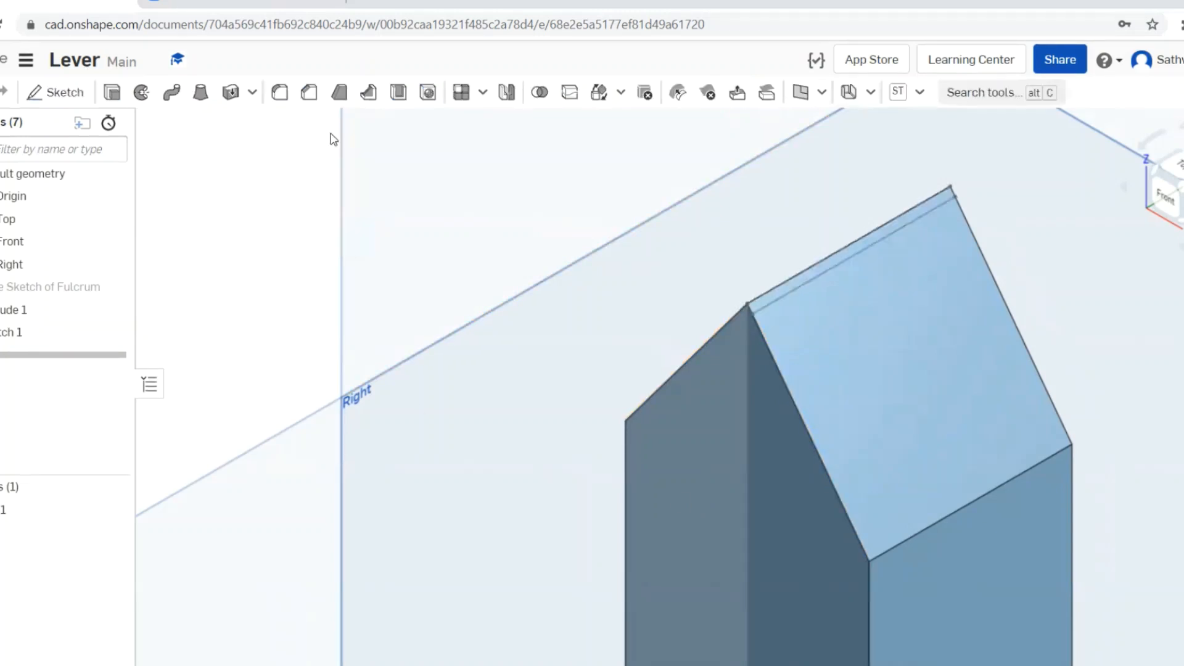
Step: Revolve the narrow roof rectangle a full turn about its ridge edge, adding it to Part 1
left_click(141, 93)
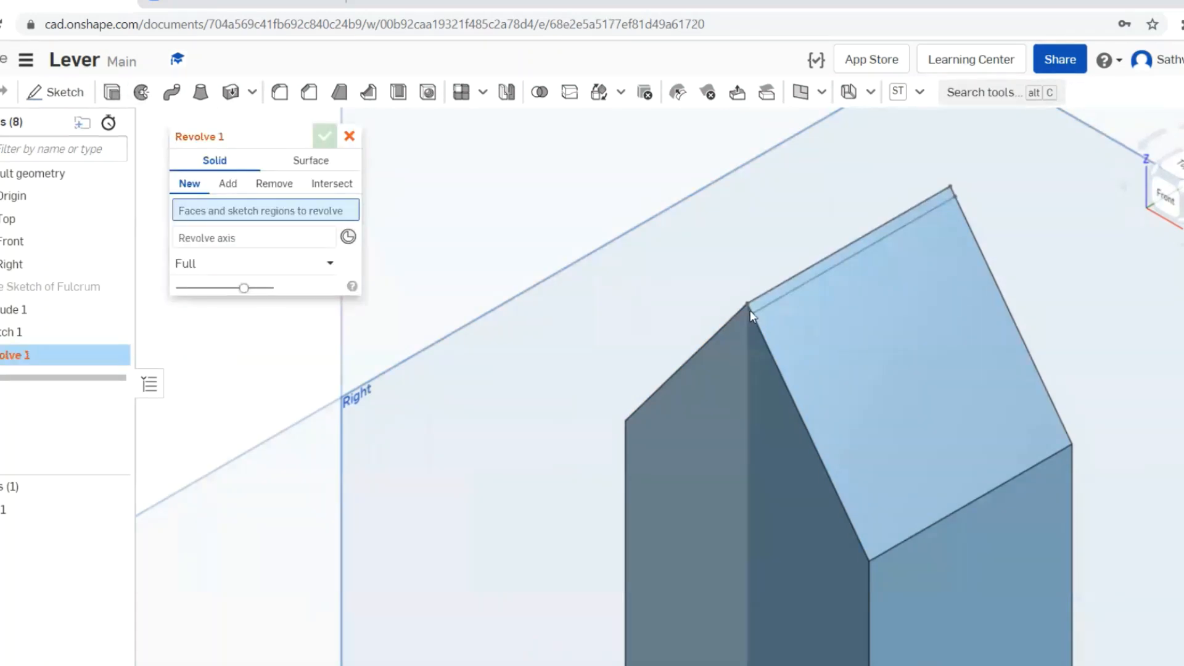
left_click(768, 307)
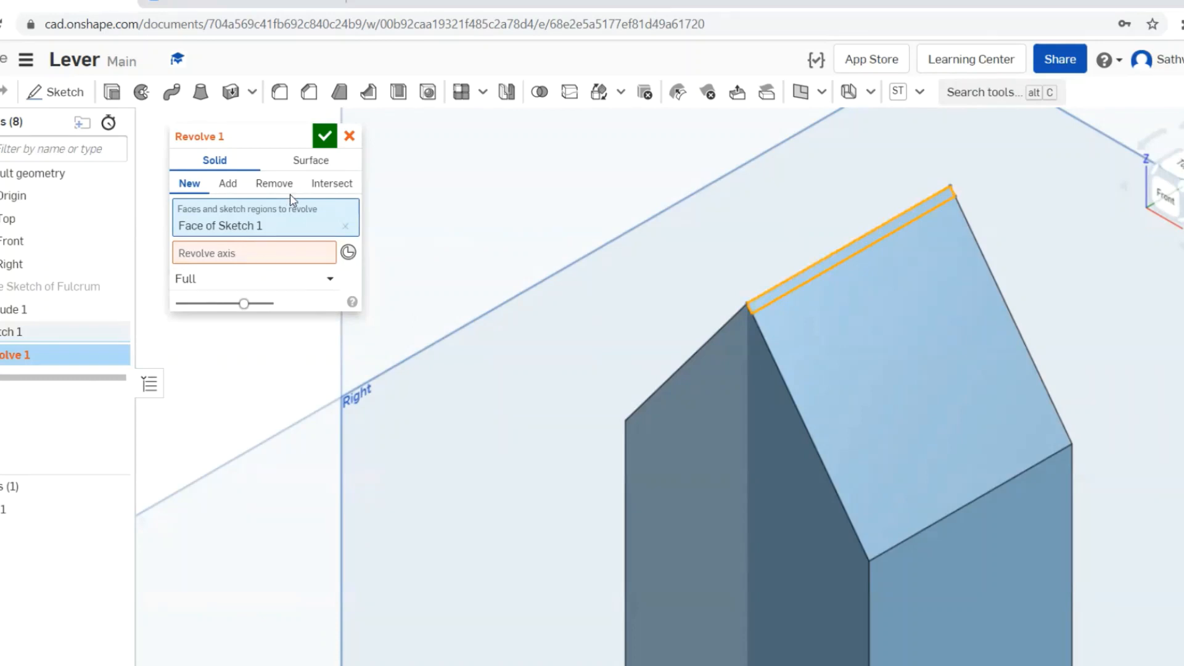
left_click(279, 254)
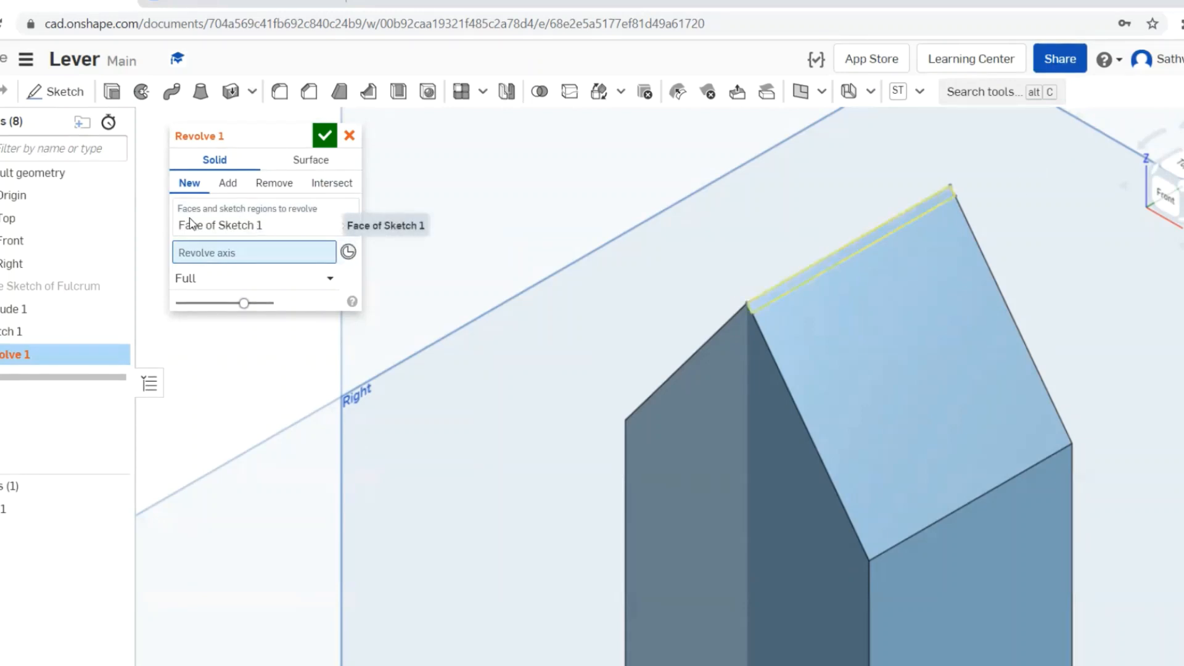
left_click(233, 221)
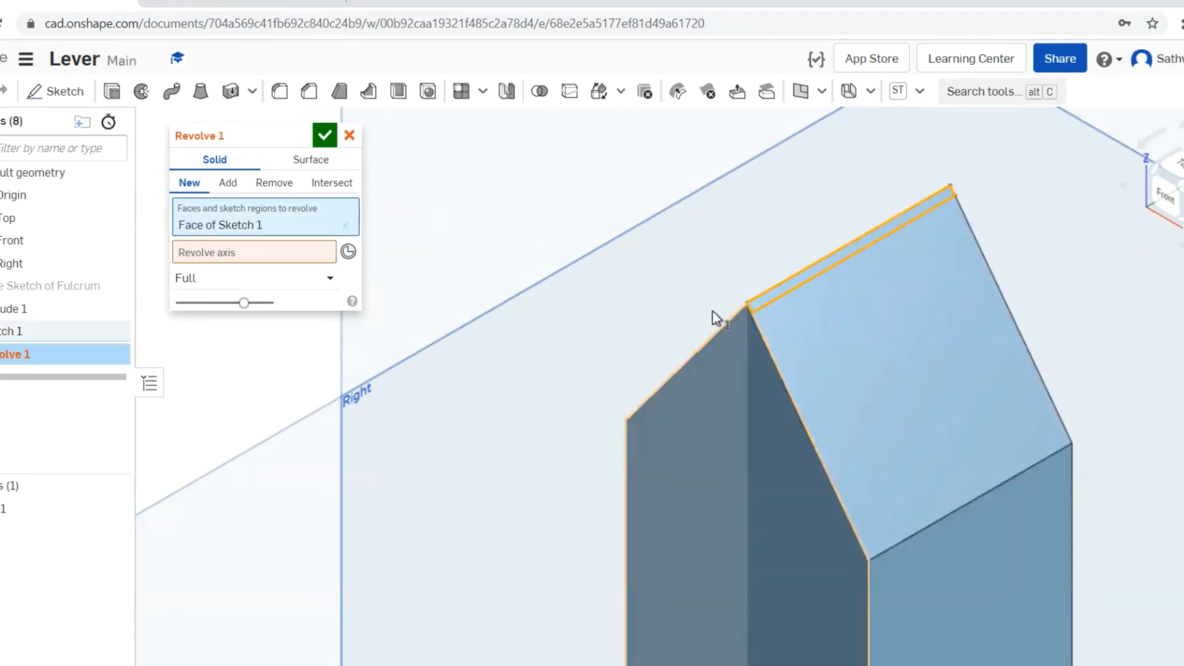
left_click(284, 259)
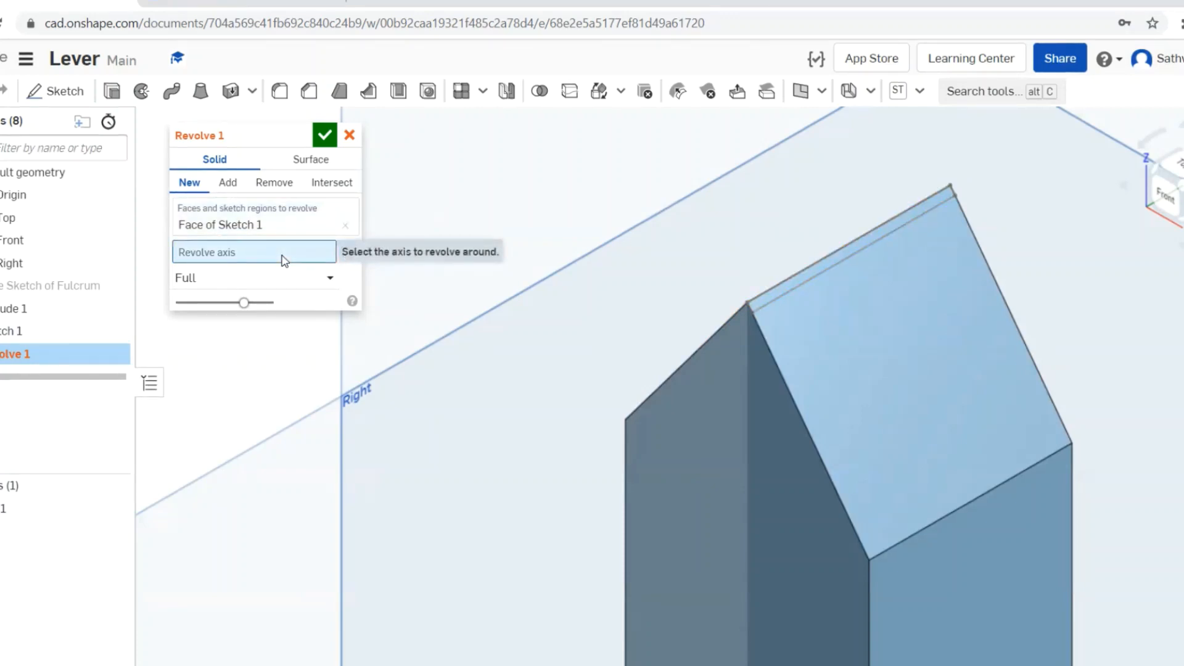
left_click(758, 299)
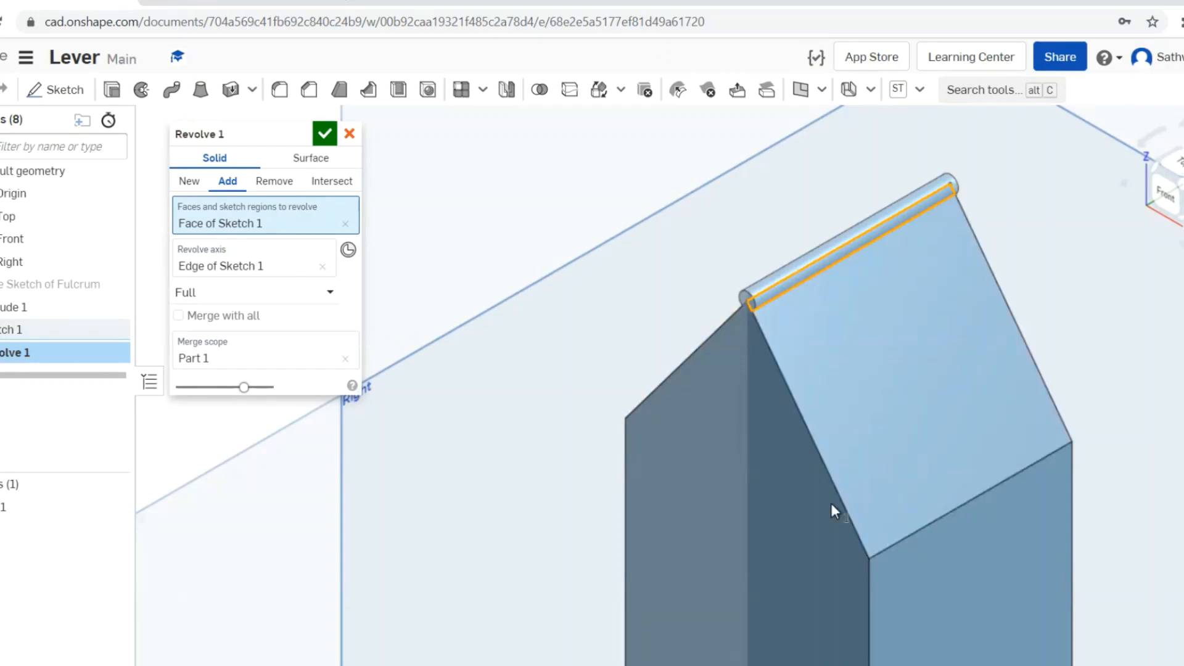
left_click(325, 133)
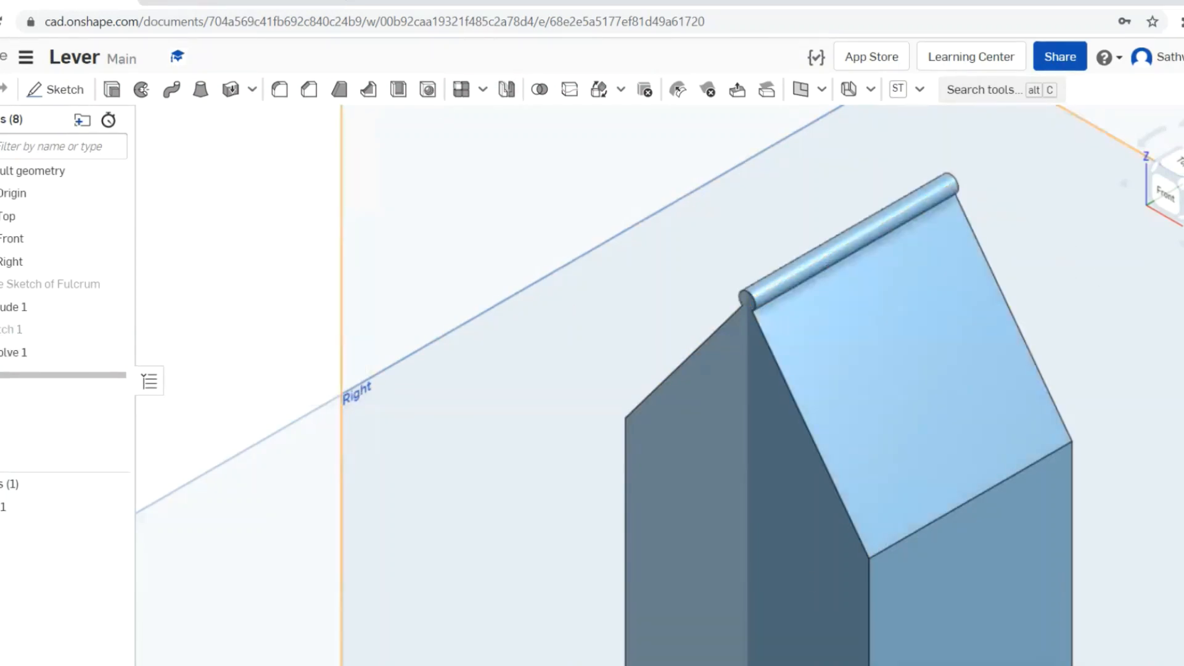
Step: Hide the Top, Front and Right planes and show the part from the front
left_click(1181, 242)
left_click(1159, 263)
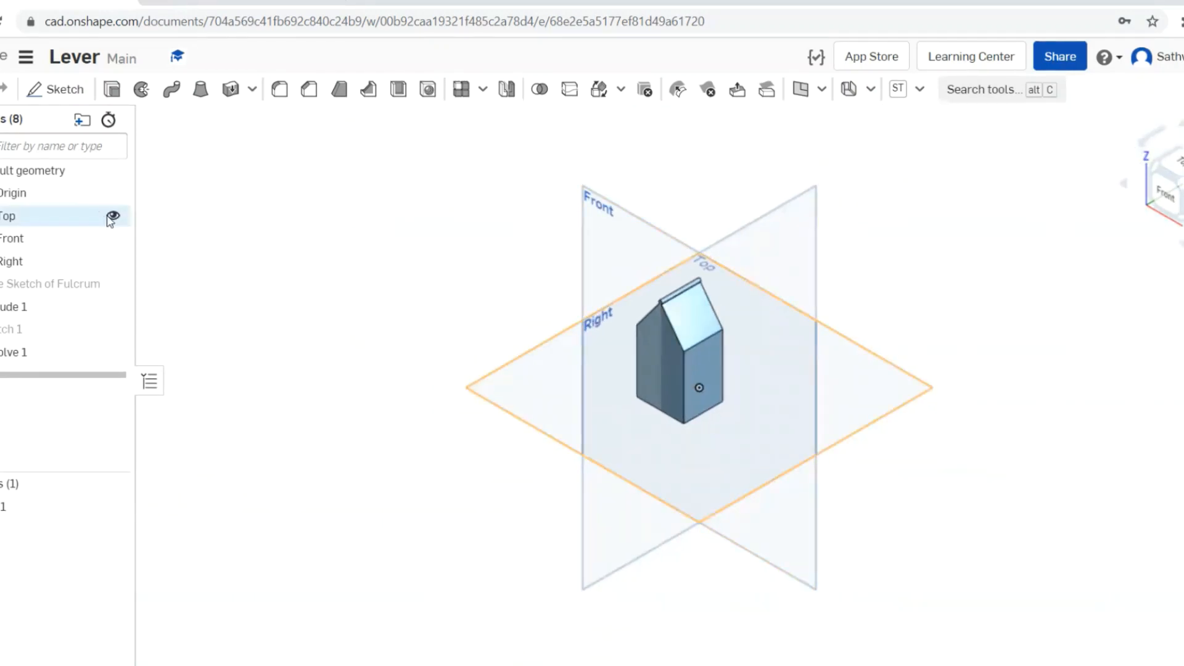
left_click(112, 217)
left_click(113, 240)
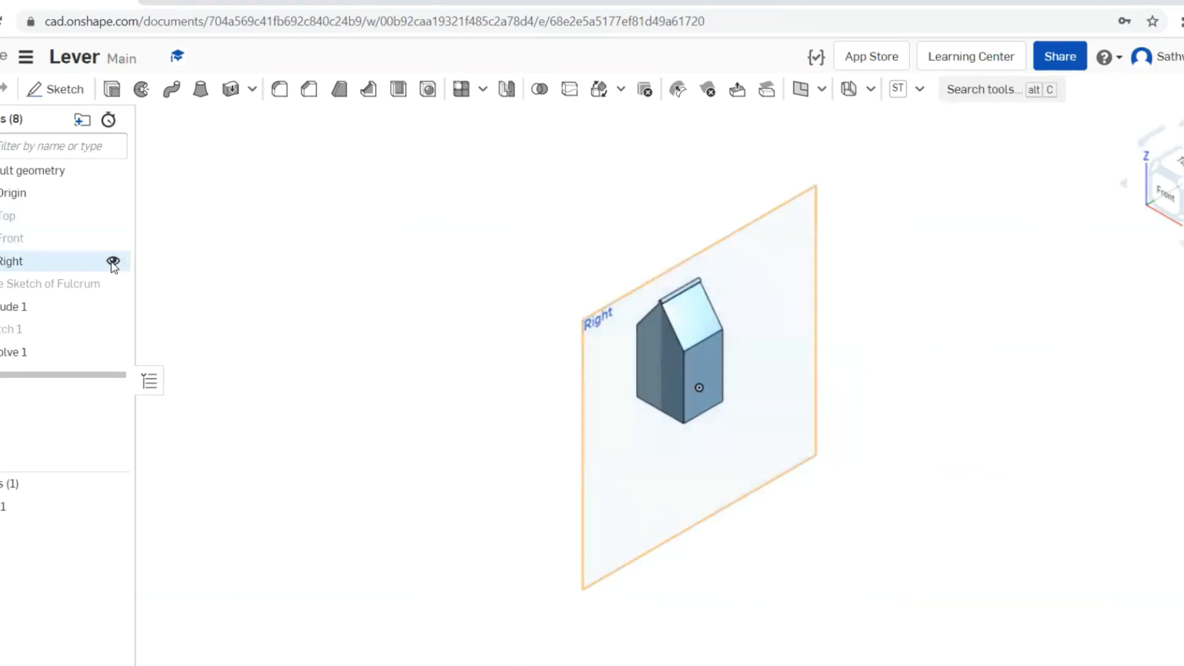
left_click(113, 262)
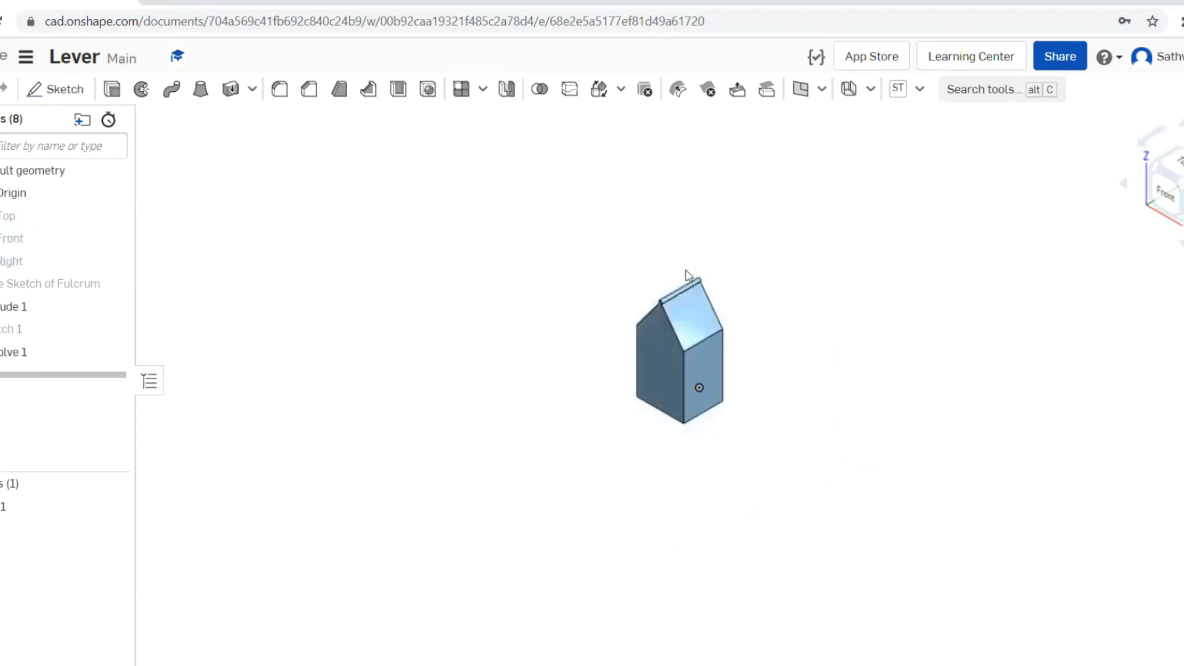
left_click(1162, 202)
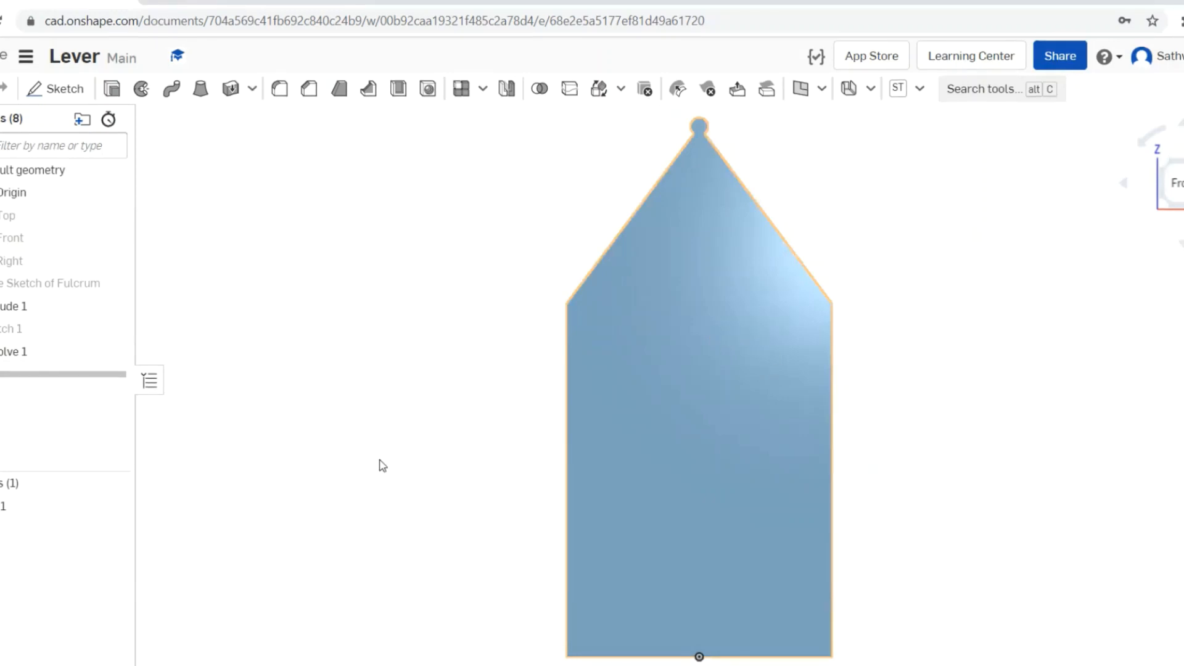
Step: Examine the lettering on the front face of the finished fulcrum model in isometric view and return to the new part
left_click(124, 665)
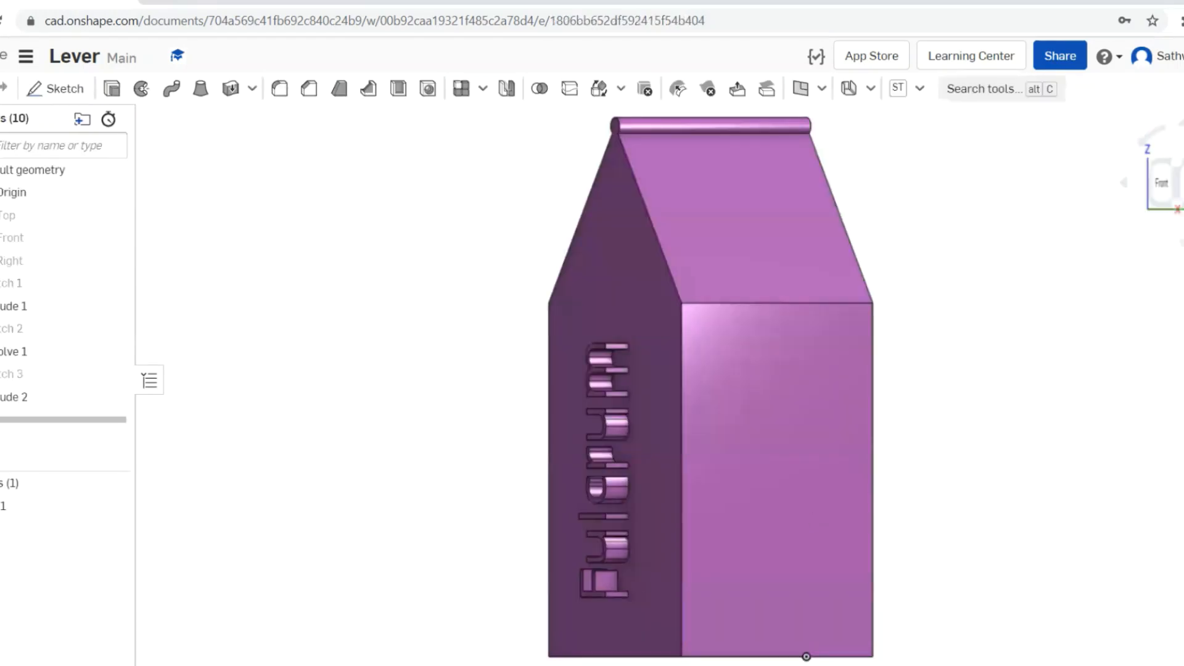
left_click(1183, 243)
left_click(1176, 263)
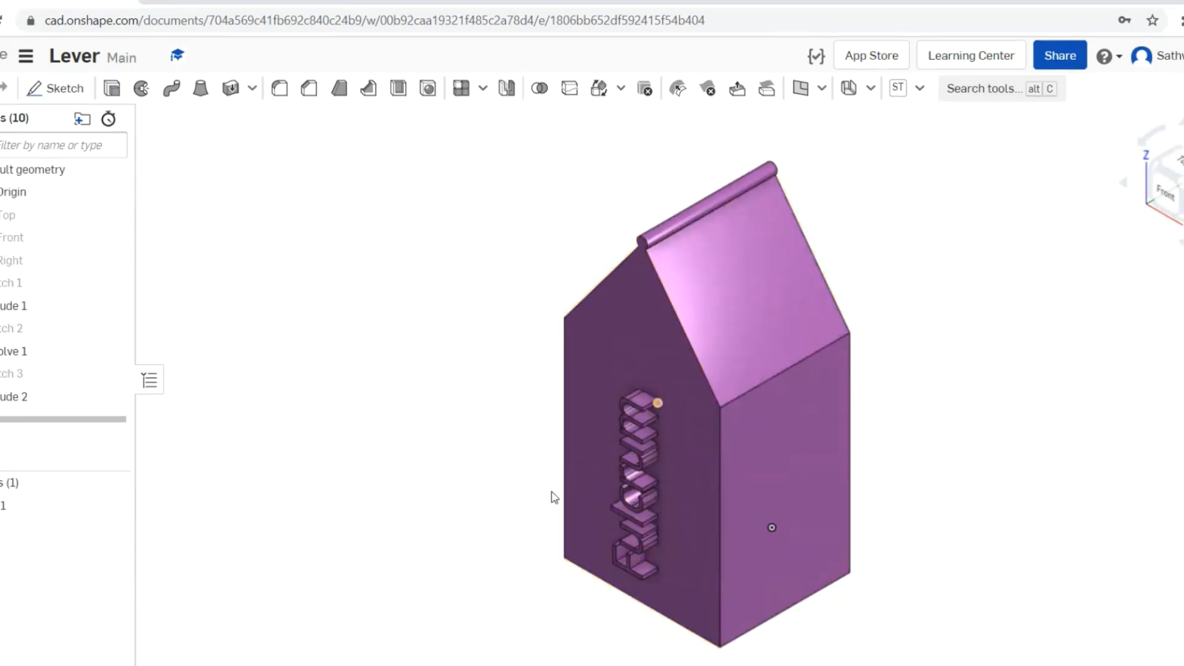
left_click(530, 665)
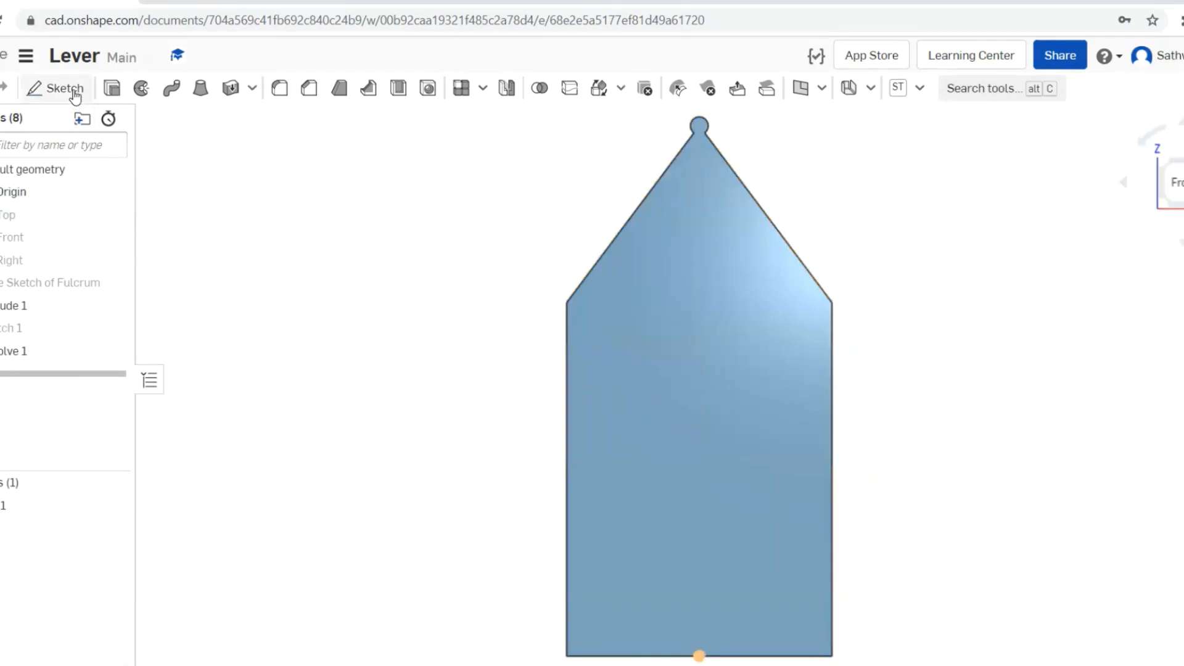
Step: Start a new sketch on the part's front face and place the text "Fulcrum" in Open Sans on it
left_click(71, 90)
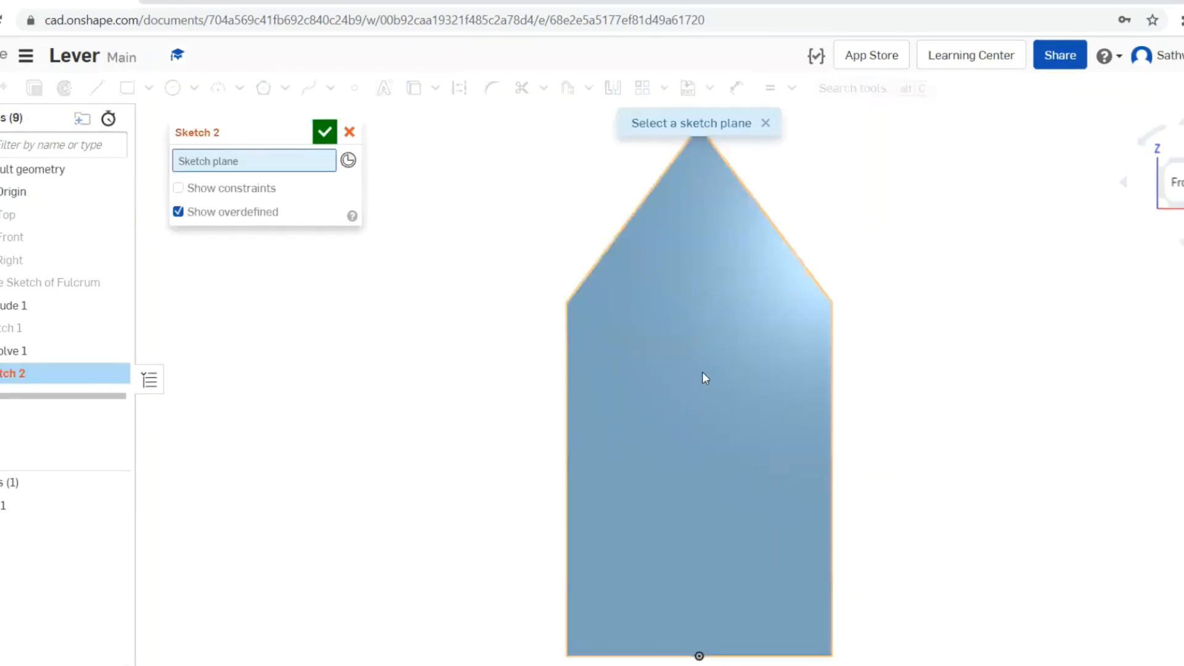
left_click(695, 393)
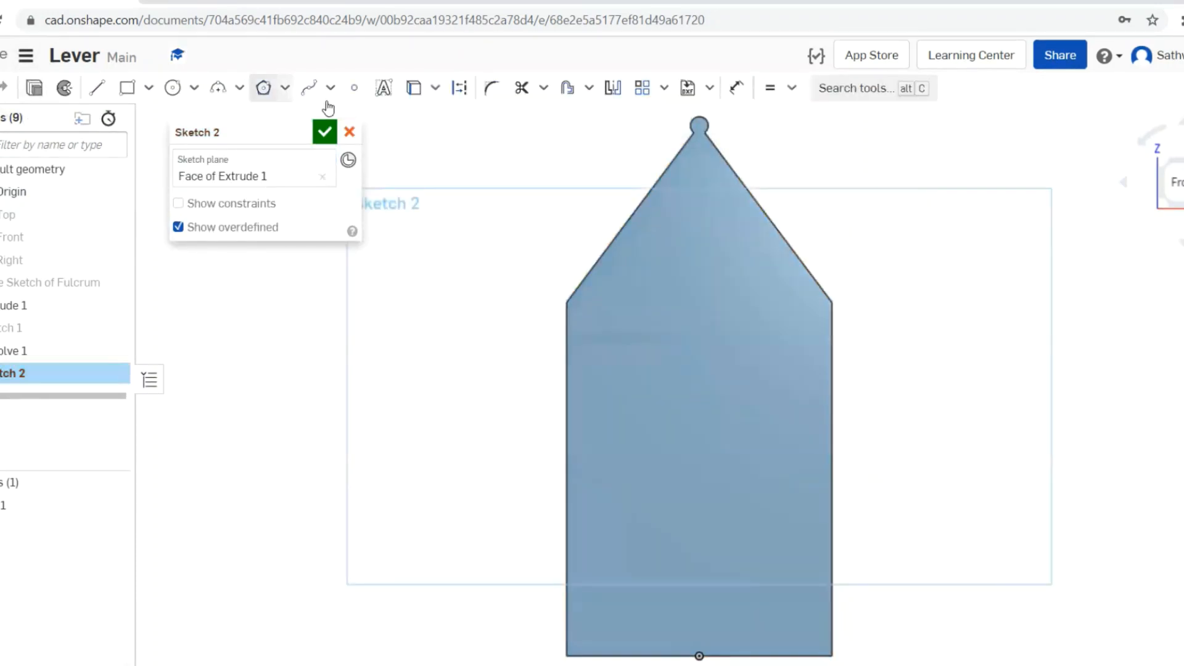
left_click(375, 87)
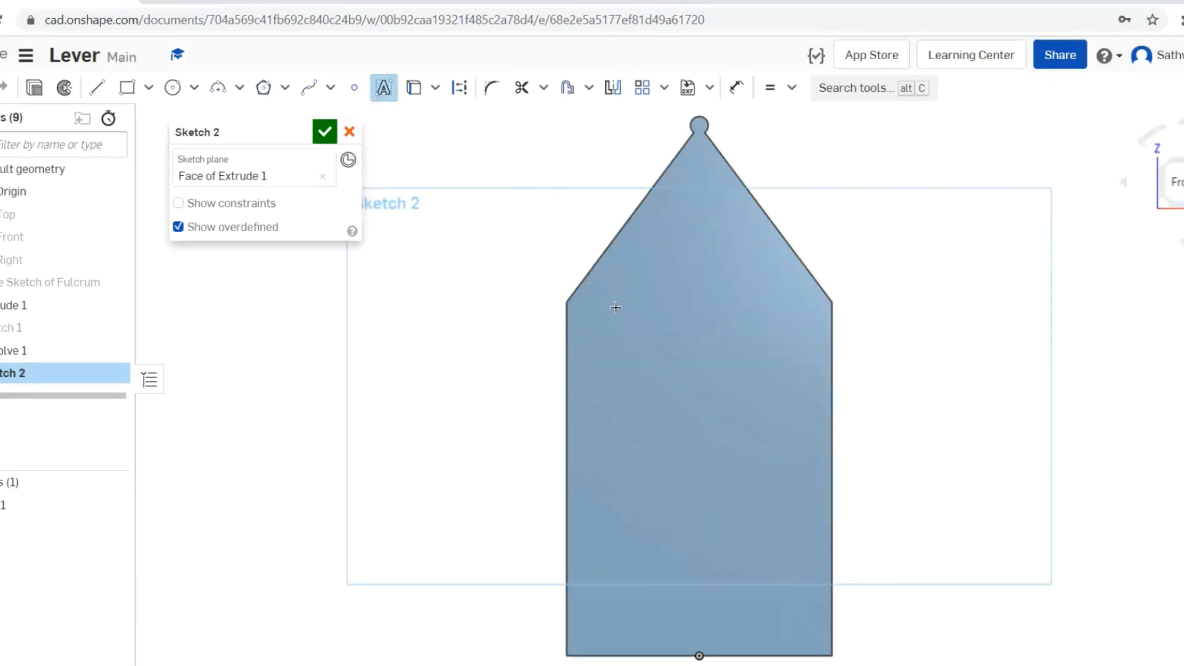
left_click_drag(615, 307, 779, 622)
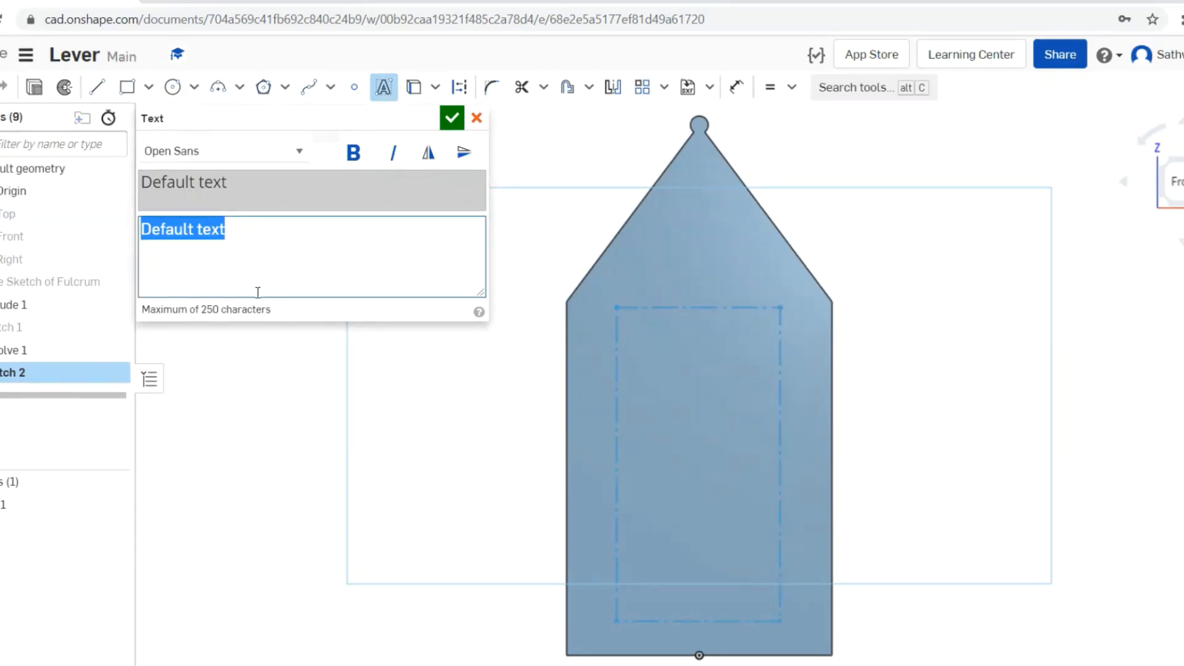
key("BackSpace")
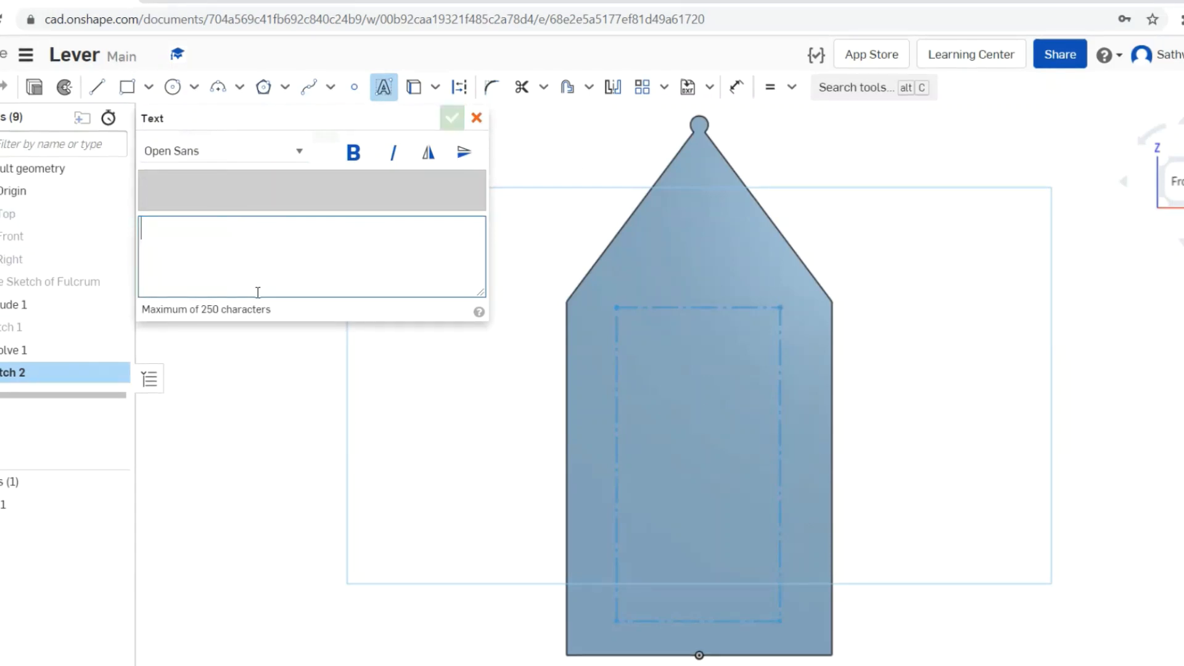
type("Fulcrum")
key("Return")
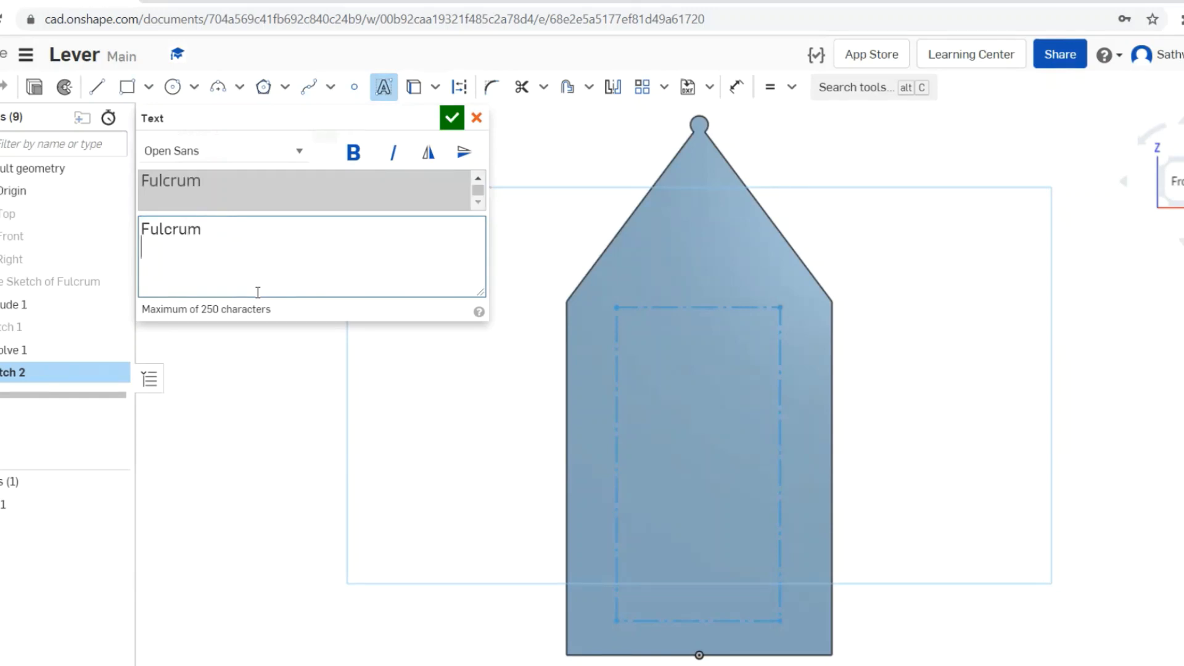
left_click(454, 118)
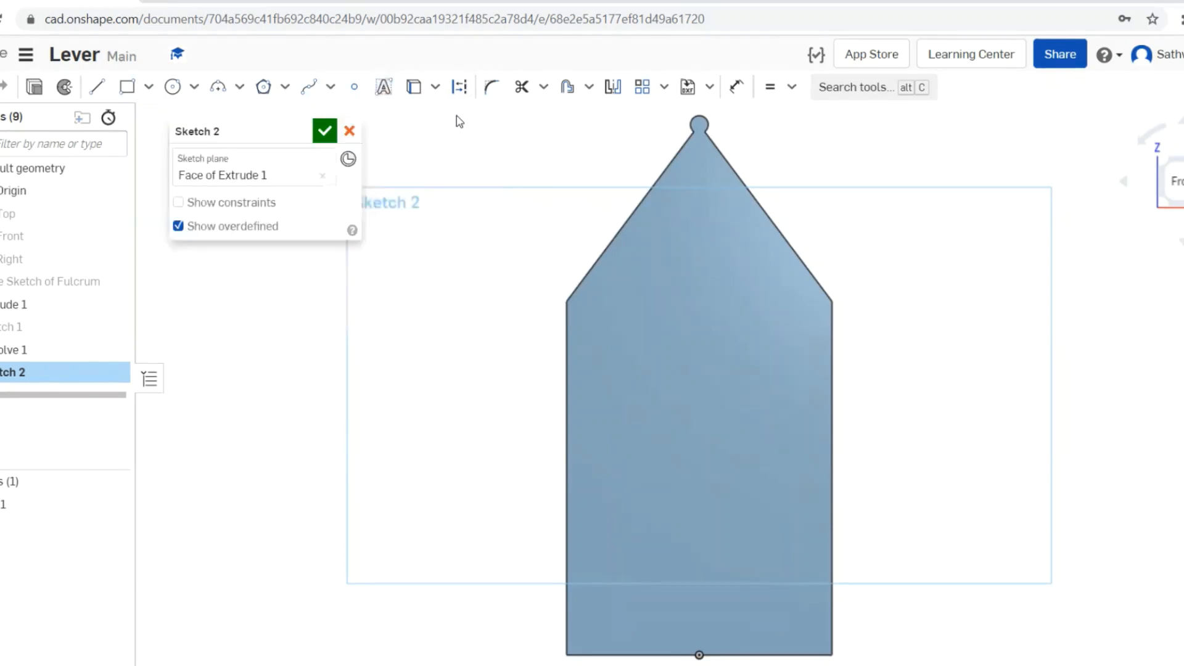
Step: Dimension the upper edge of the "Fulcrum" text box to 25 mm
scroll(953, 437, "down", 5)
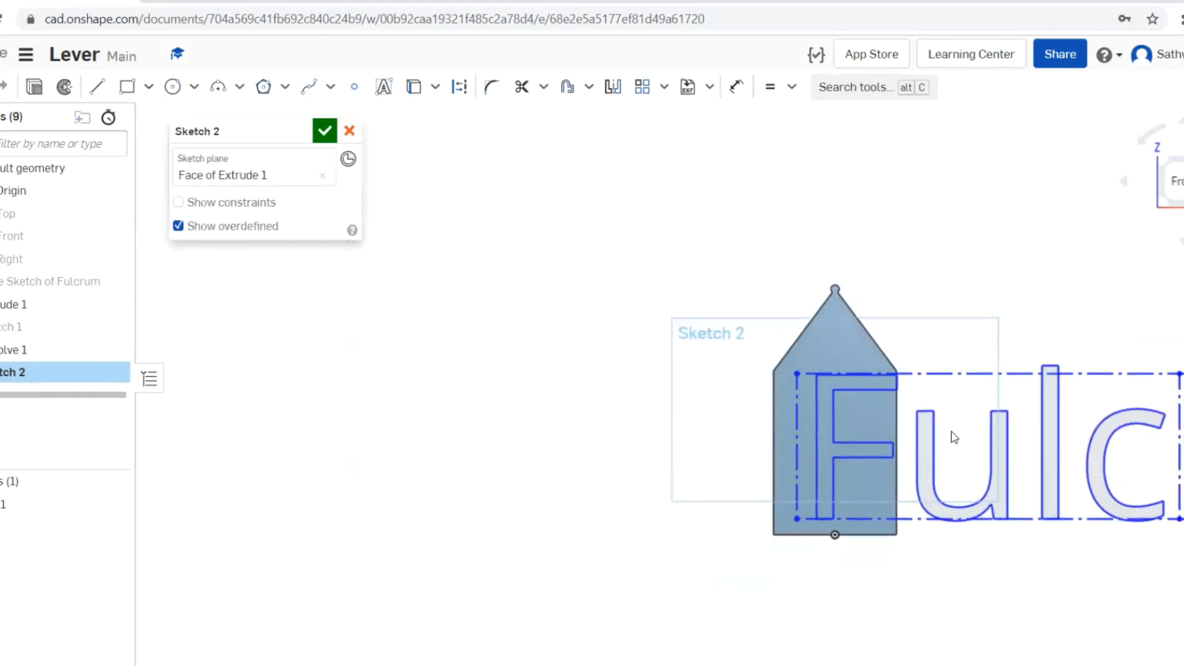
scroll(954, 437, "down", 5)
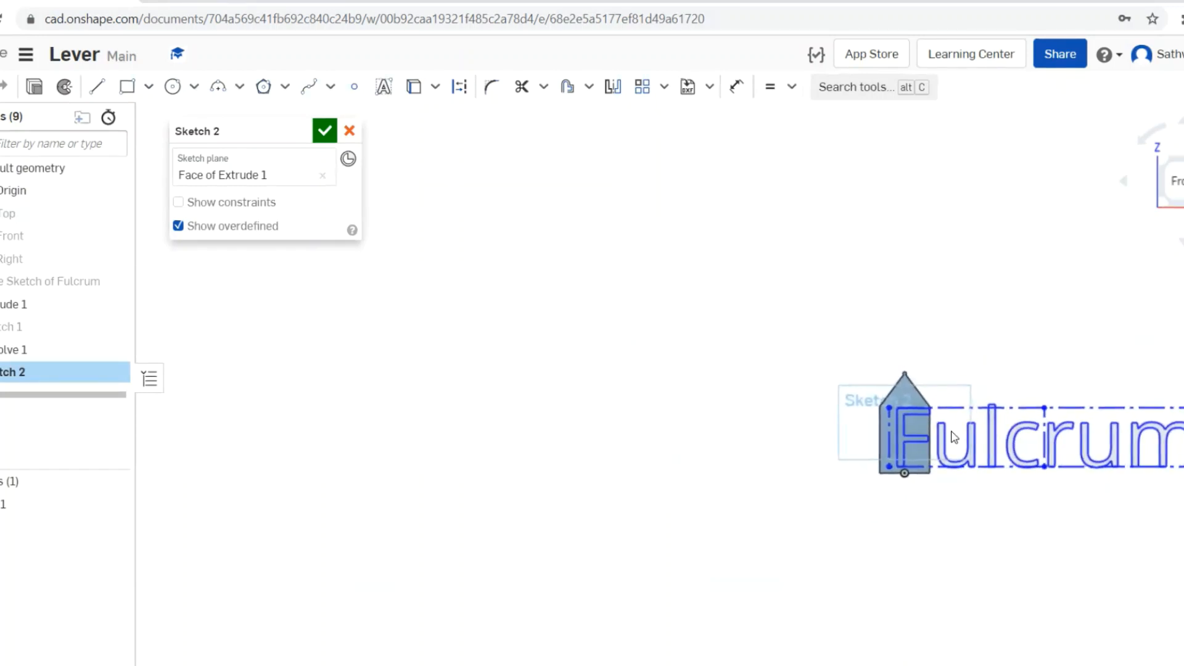
scroll(954, 436, "up", 1)
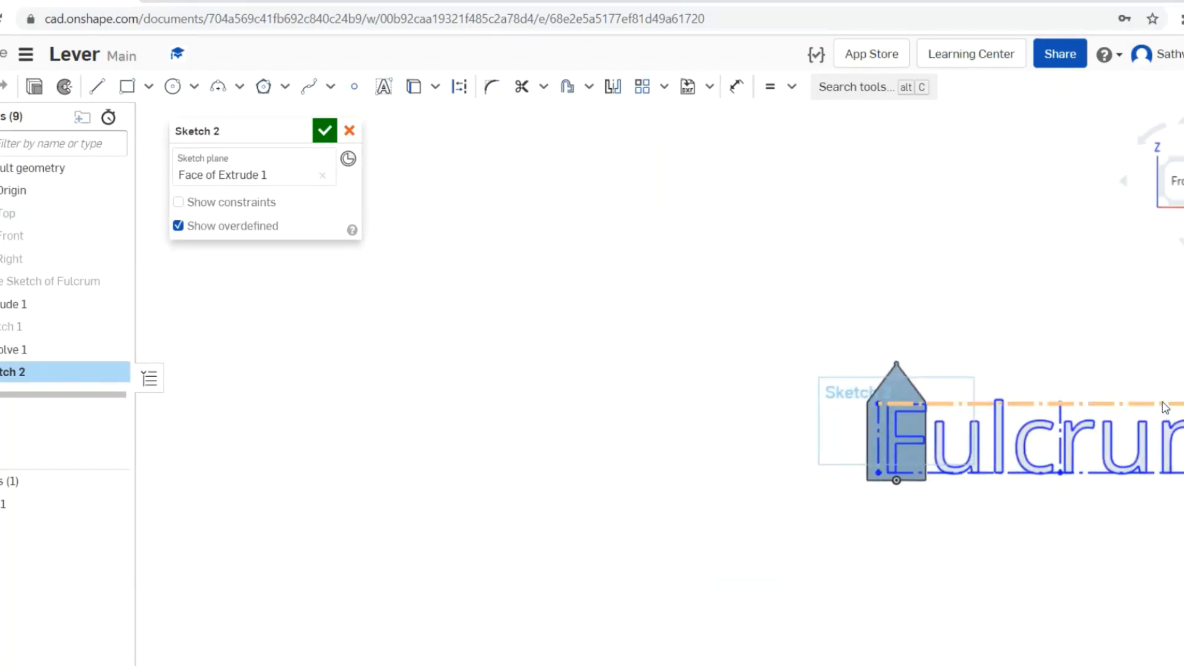
left_click(734, 88)
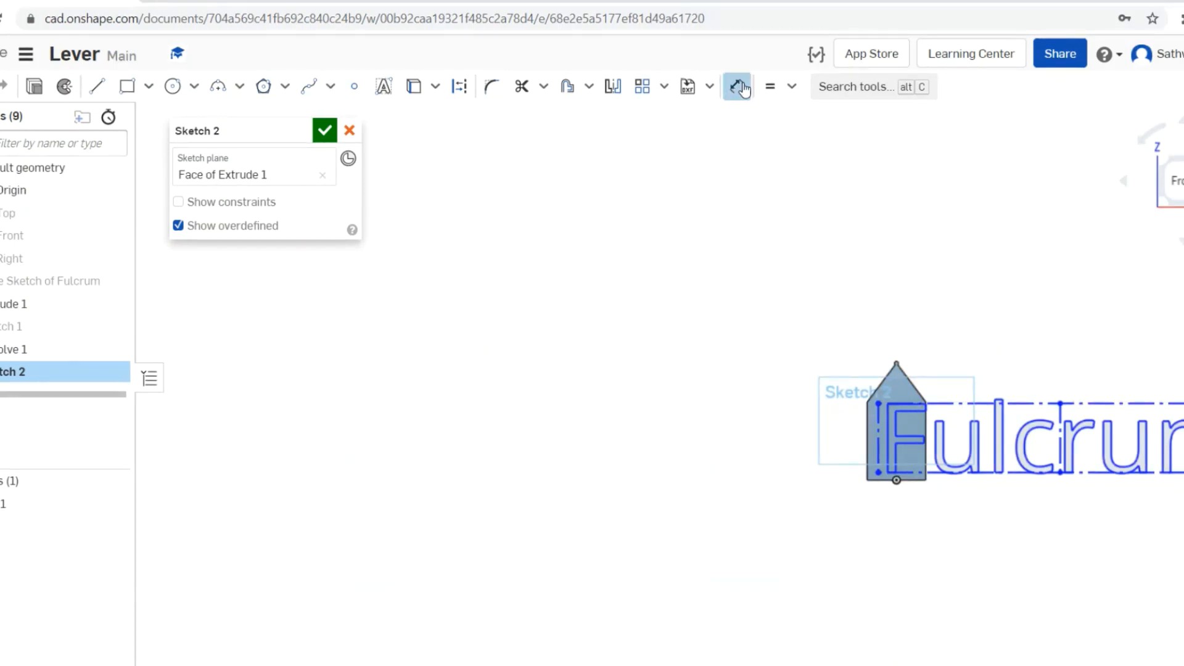
left_click(1035, 406)
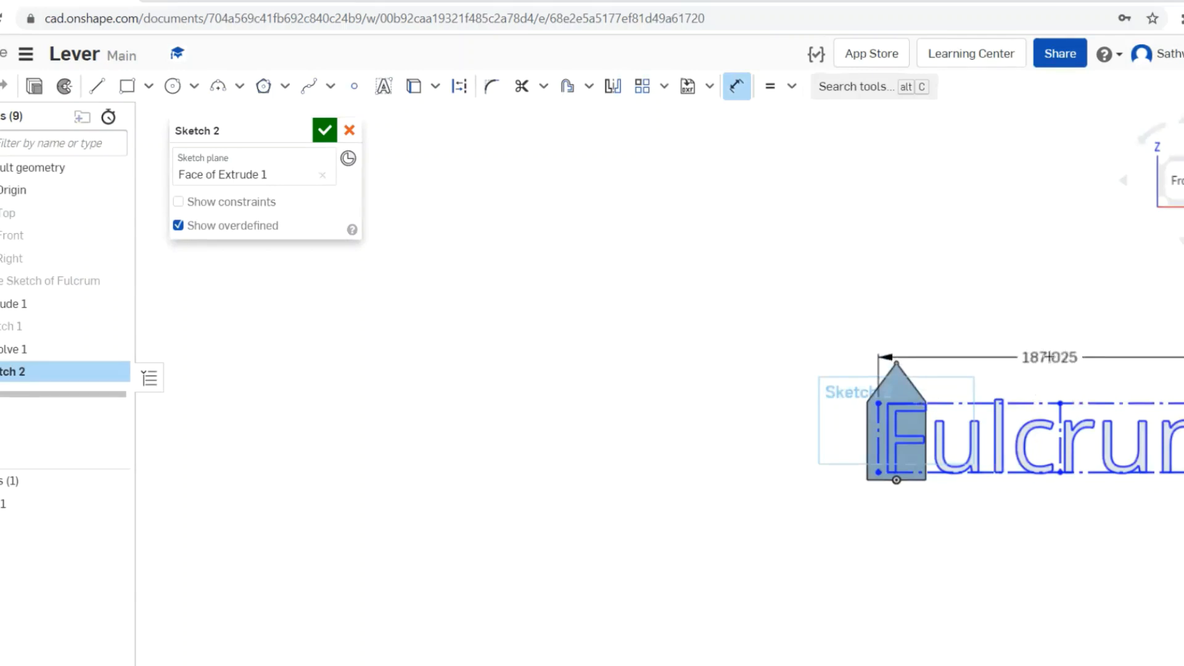
left_click(1052, 357)
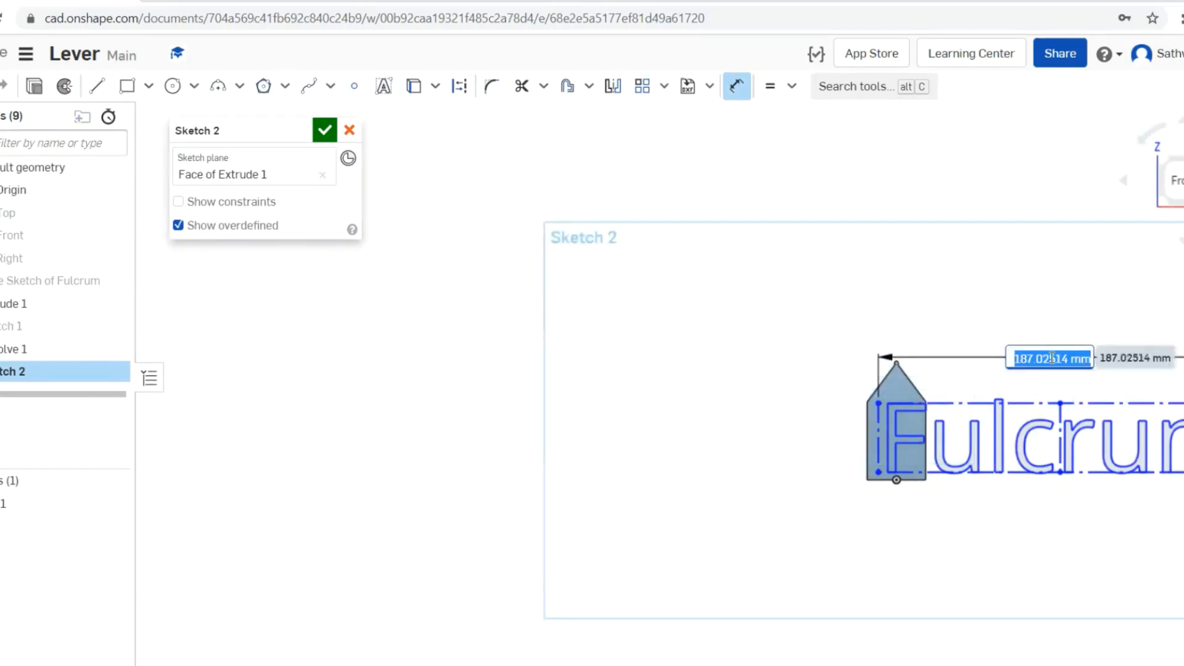
type("25")
key("Return")
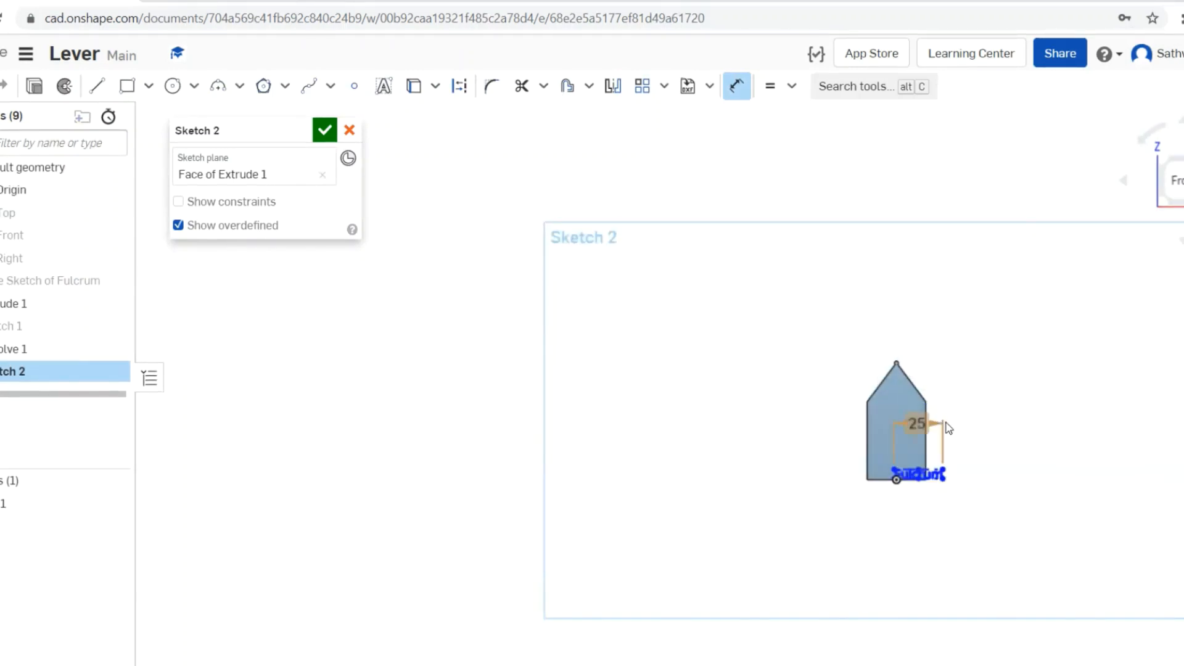
Step: Delete the horizontal constraint from the lower edge of the "Fulcrum" text box
scroll(948, 428, "up", 8)
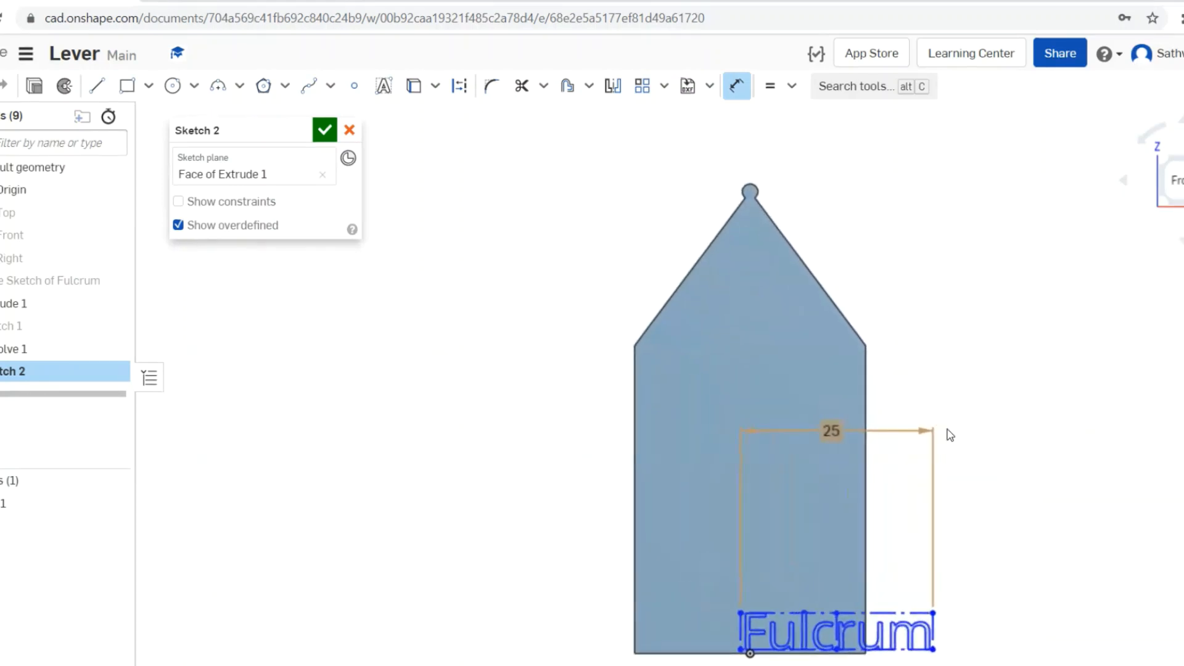
scroll(979, 531, "down", 1)
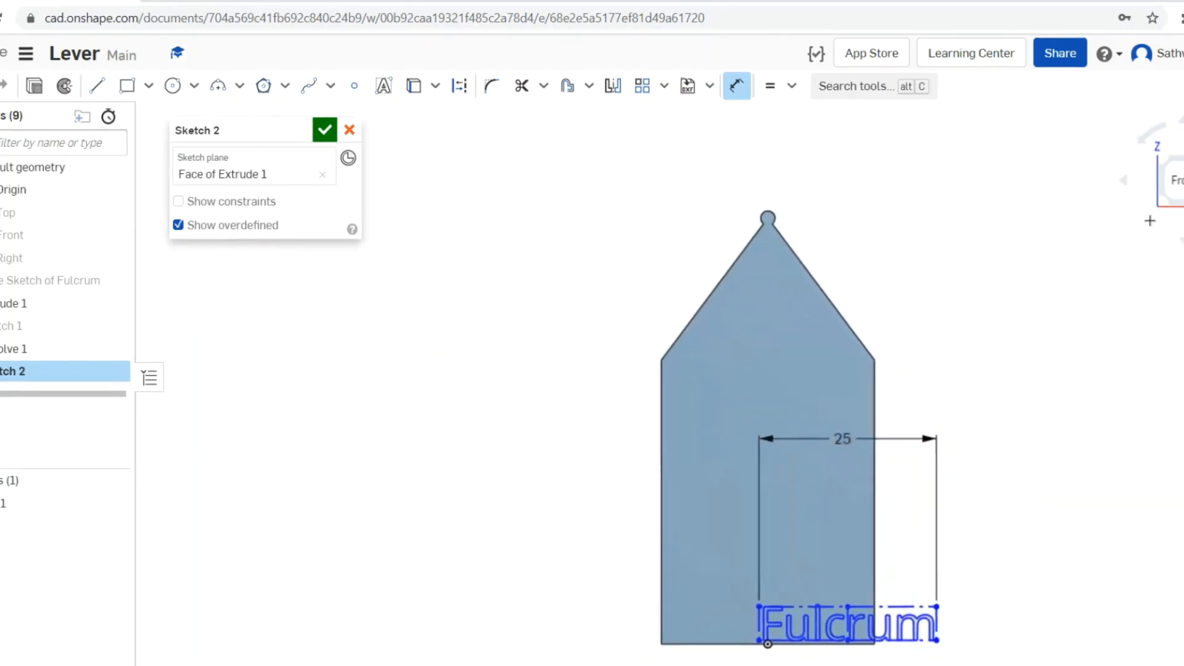
left_click(1174, 182)
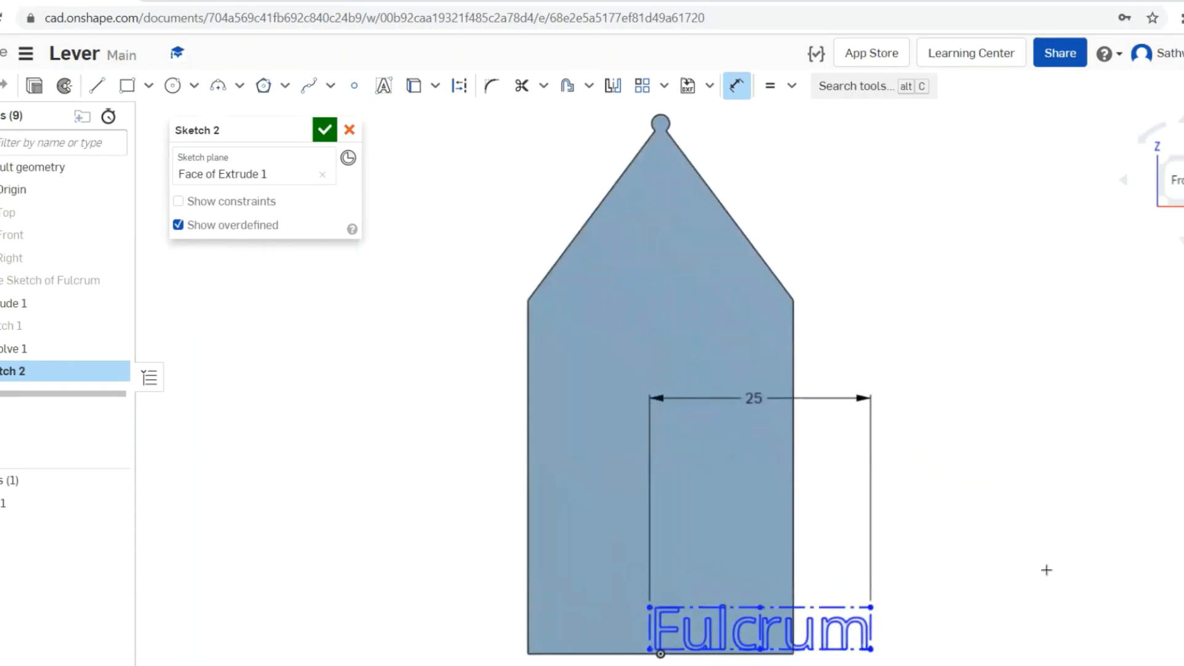
key("Escape")
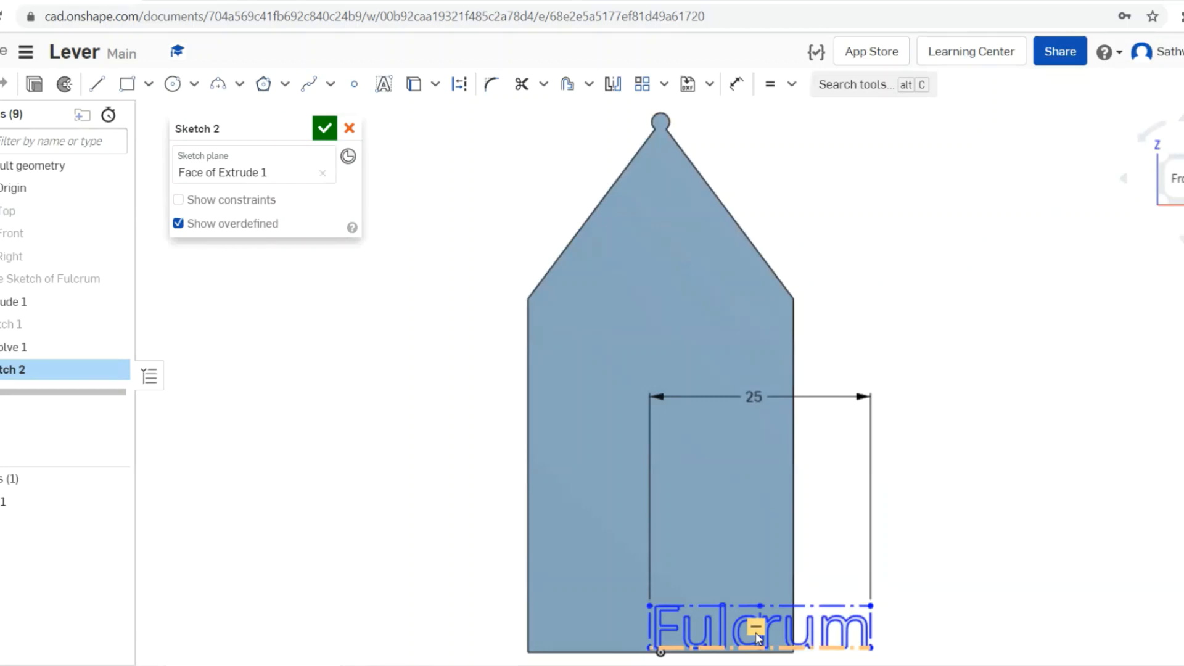
right_click(756, 632)
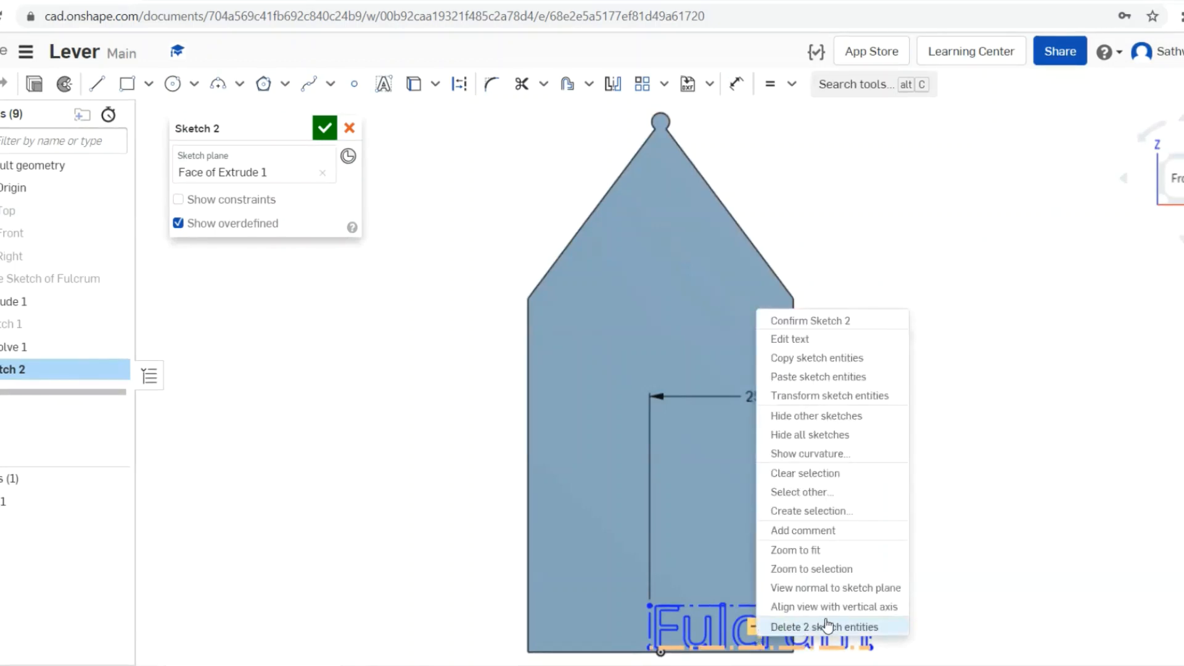
left_click(1005, 616)
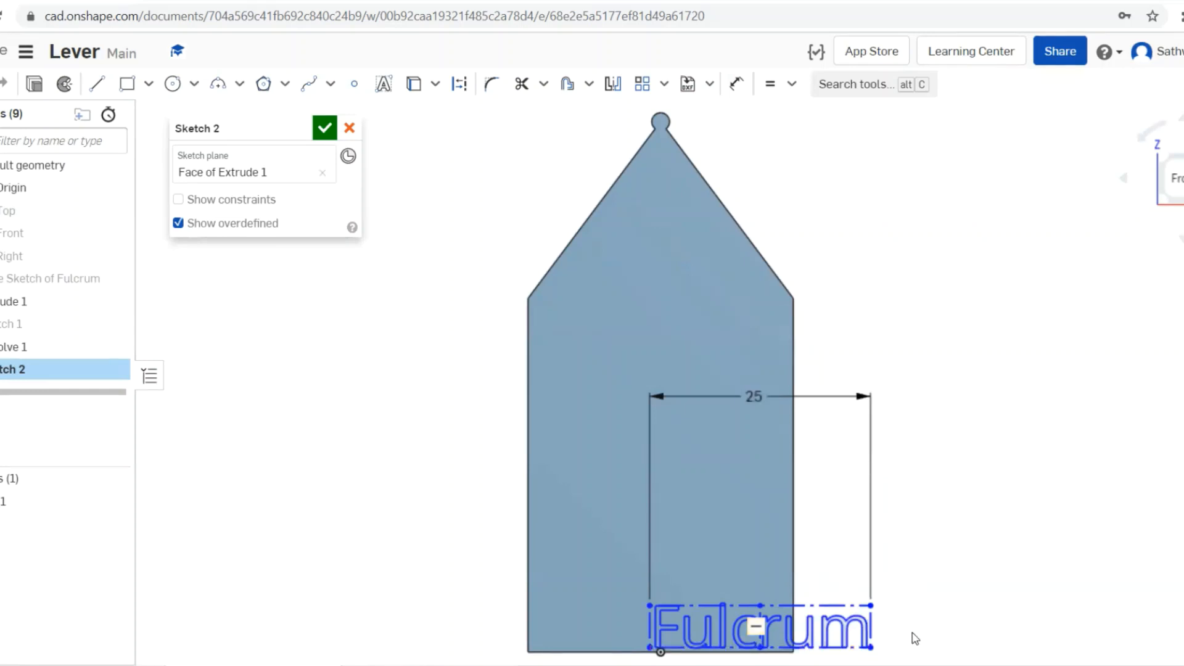
right_click(762, 616)
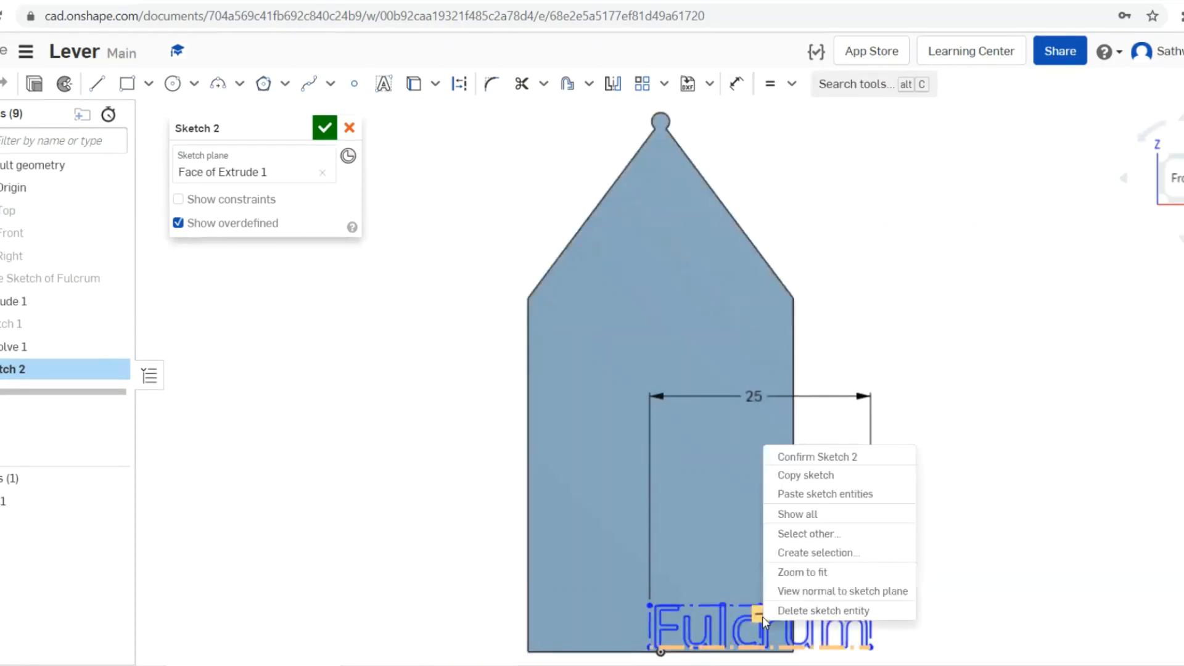
left_click(801, 610)
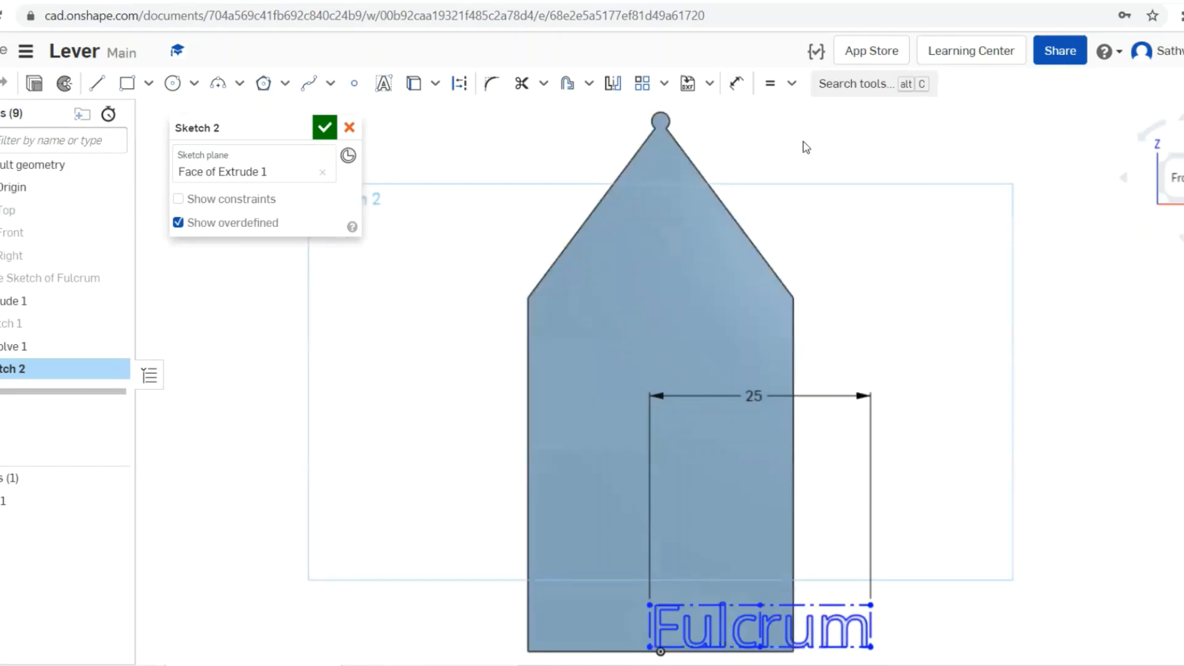
Step: Apply a Vertical constraint to the lower edge of the "Fulcrum" text box so the lettering runs upward
left_click(792, 84)
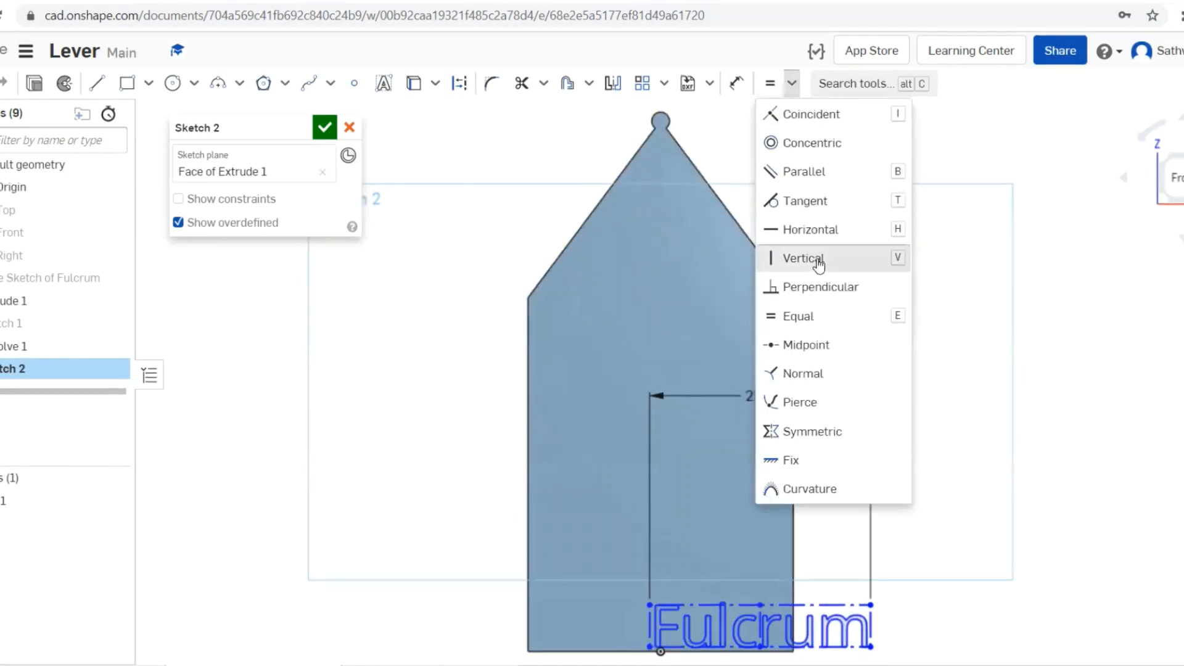
left_click(823, 263)
left_click(829, 648)
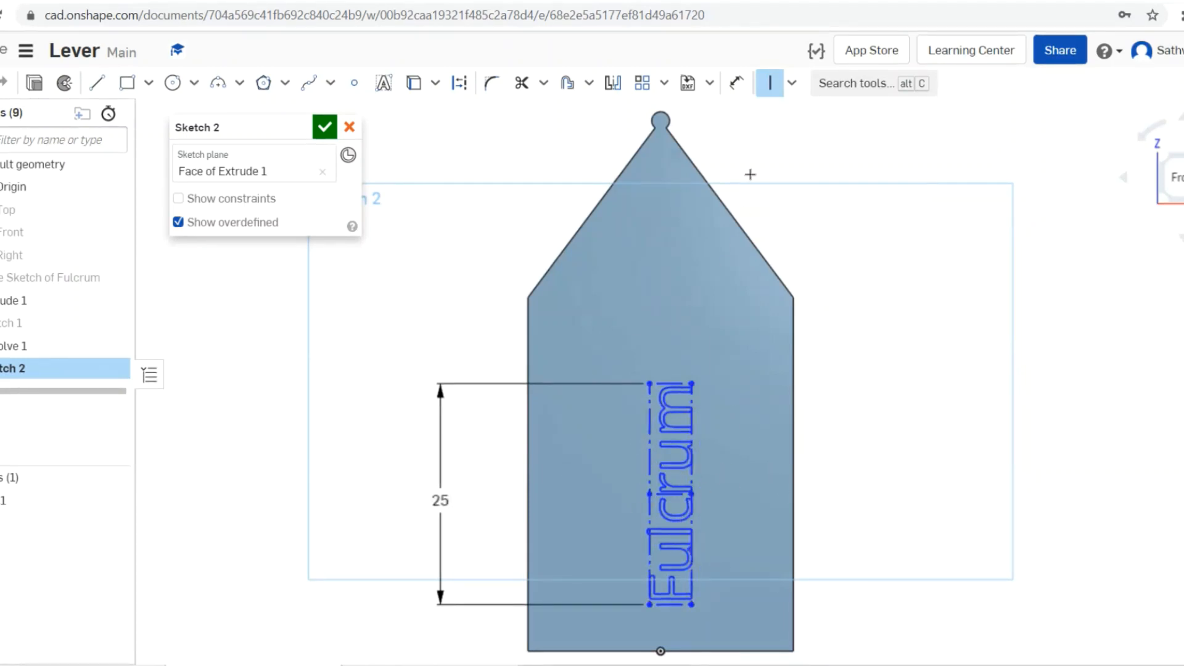
Step: Dimension the distance from the text box's right long edge to the part's right edge as 12 mm
left_click(738, 82)
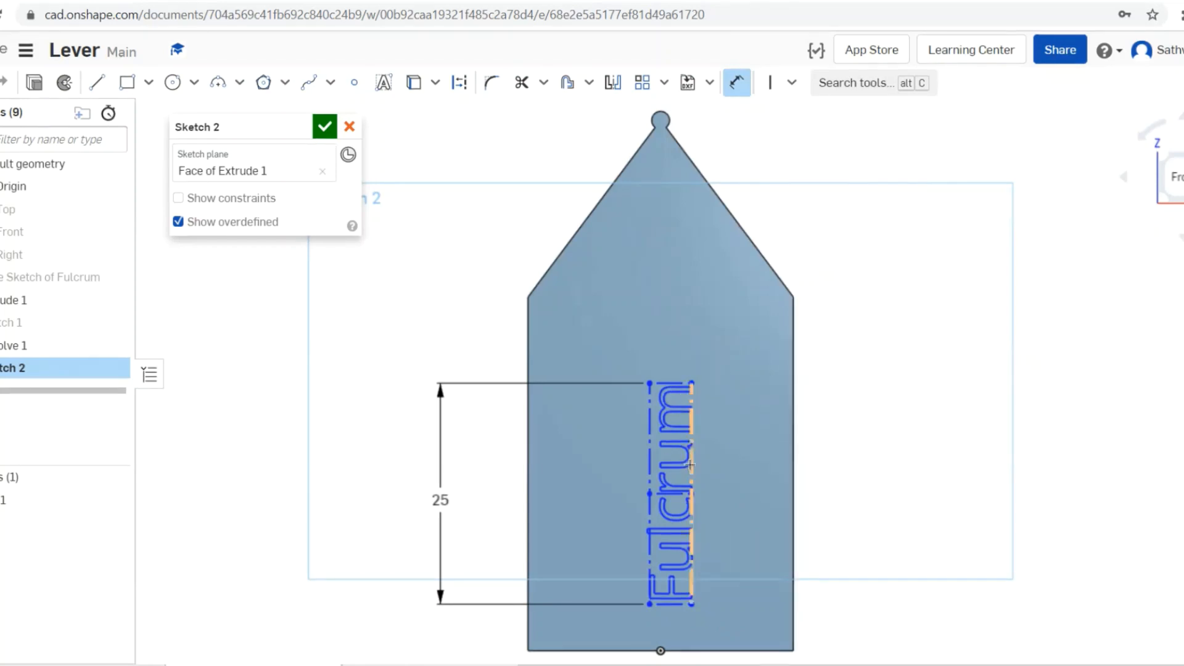
left_click(691, 466)
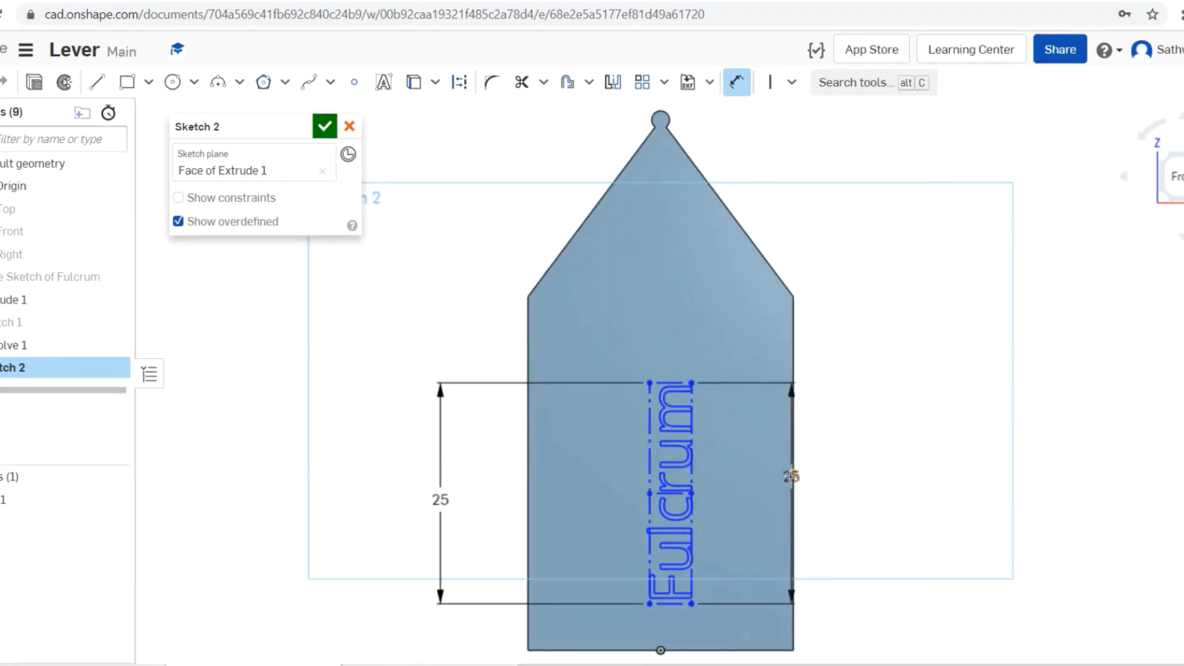
left_click(792, 476)
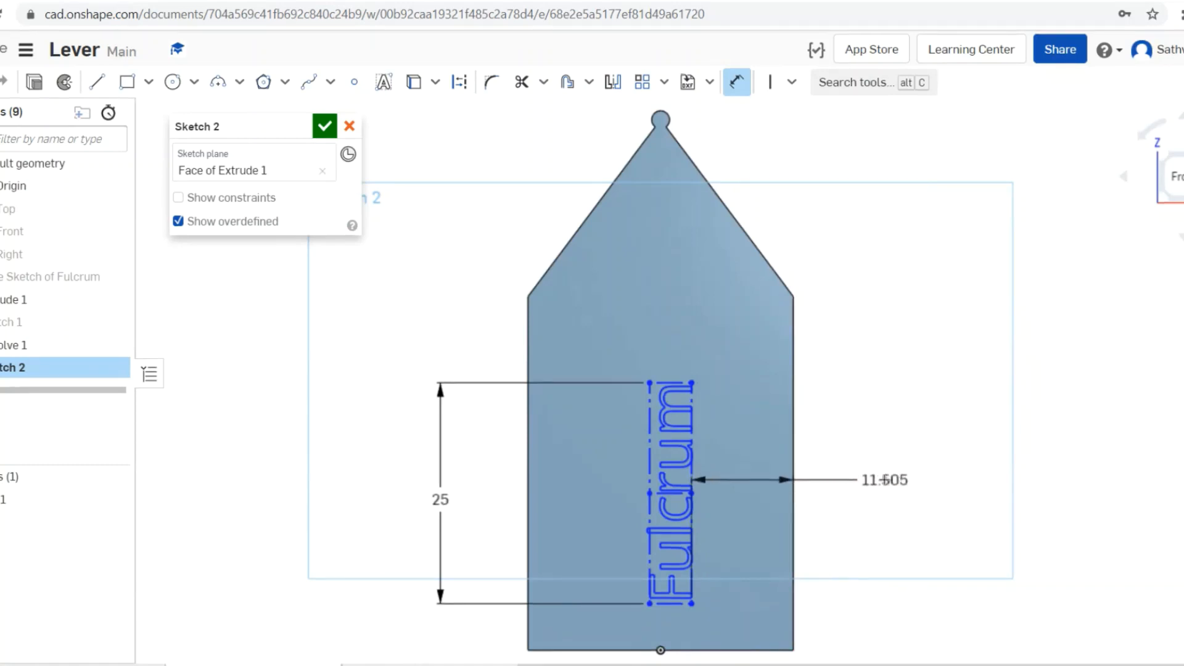
left_click(887, 476)
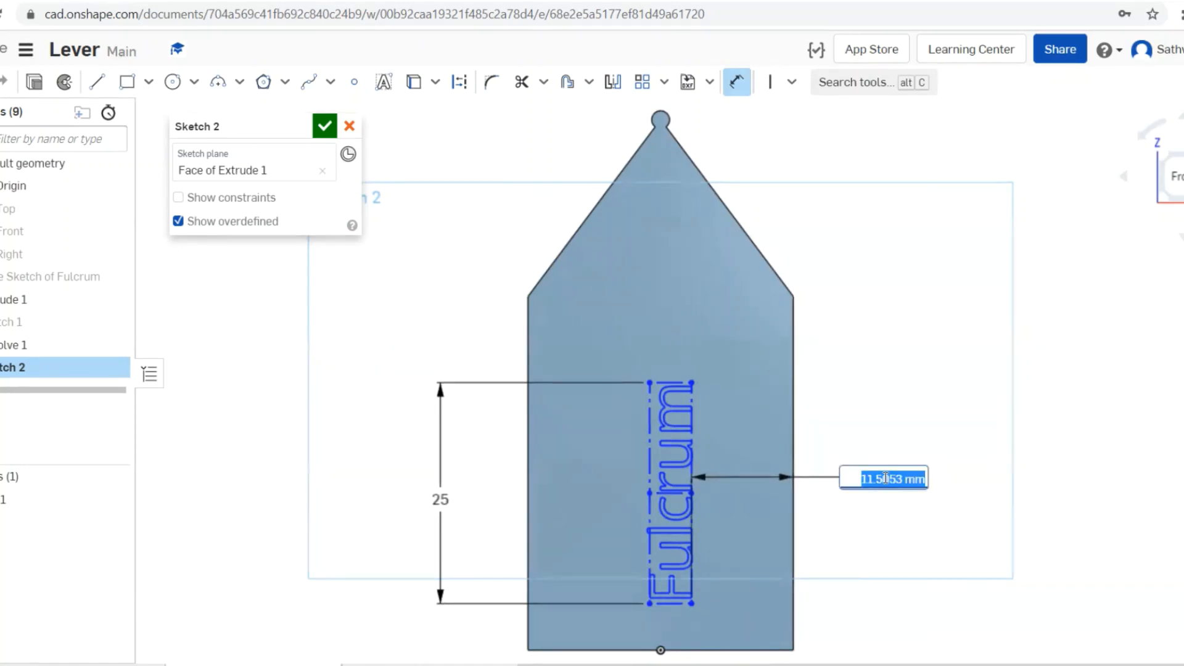
type("12")
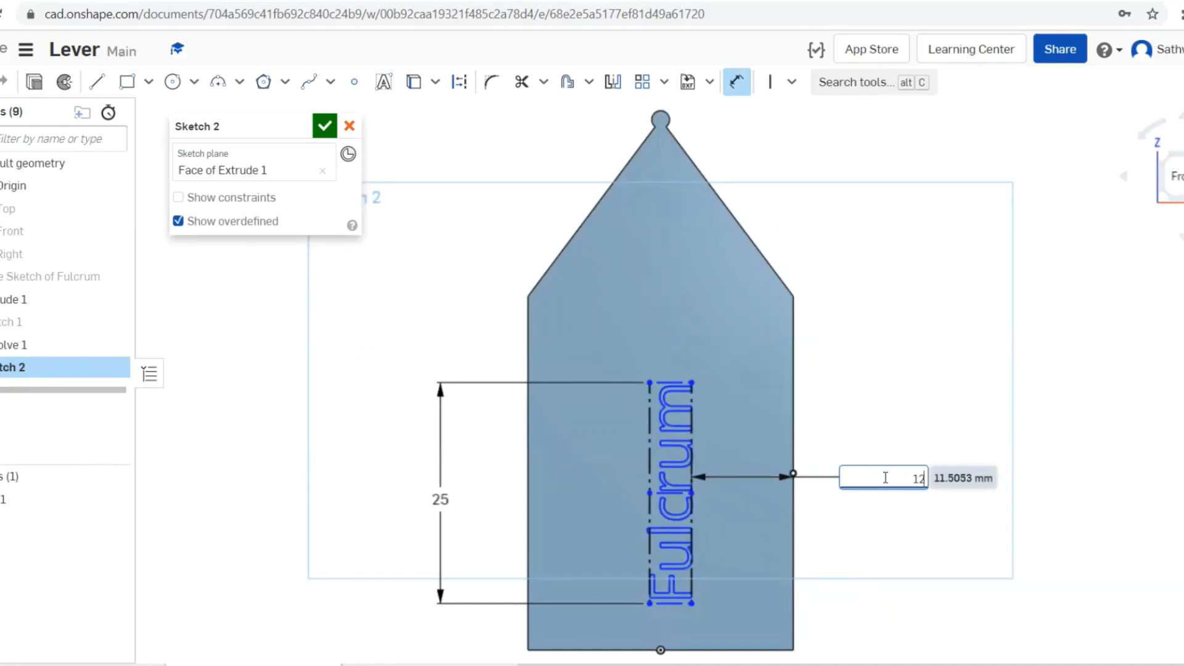
key("Return")
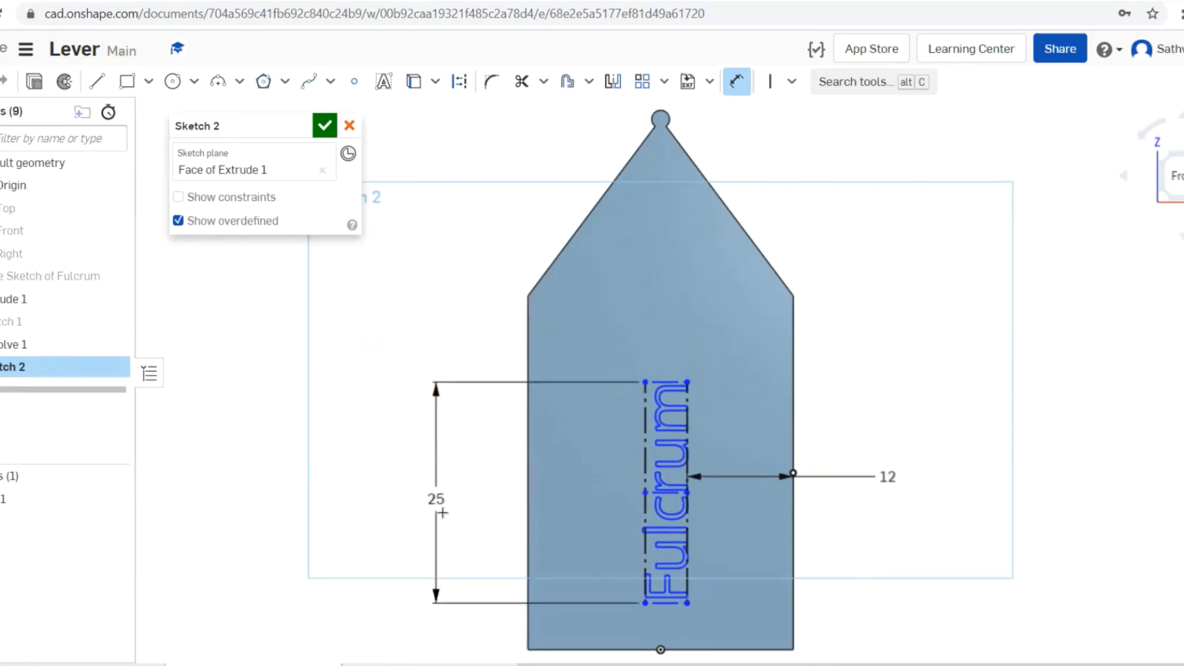
Step: Set the length dimension of the "Fulcrum" text box to 30 mm
double_click(430, 498)
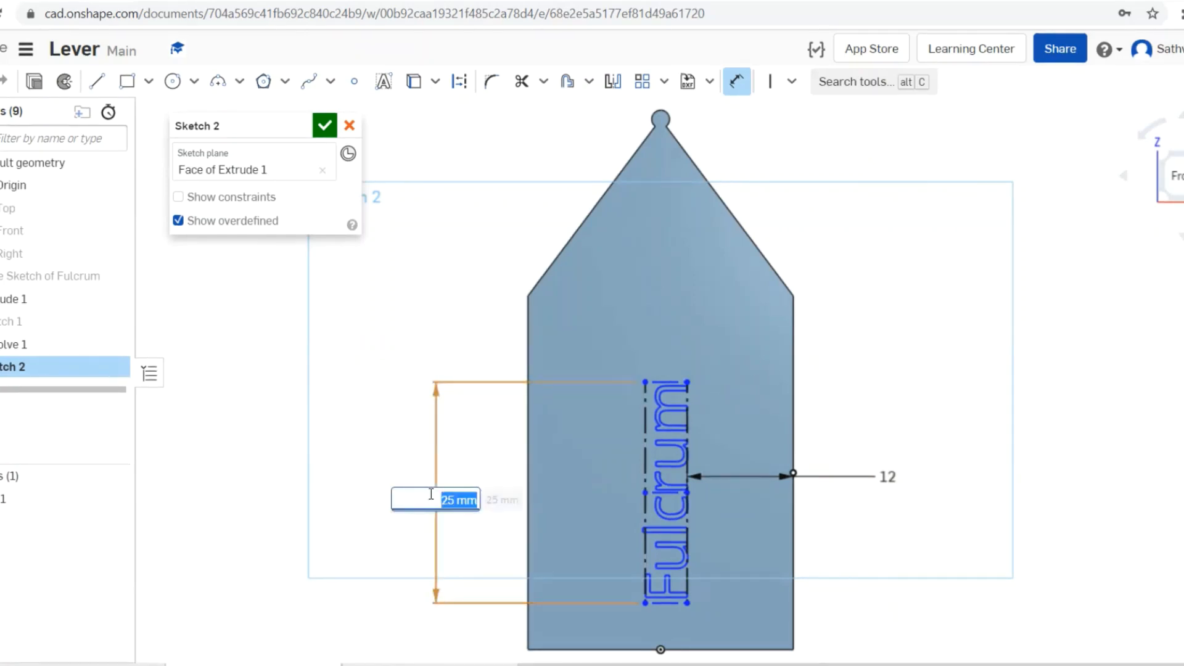
type("30")
key("Return")
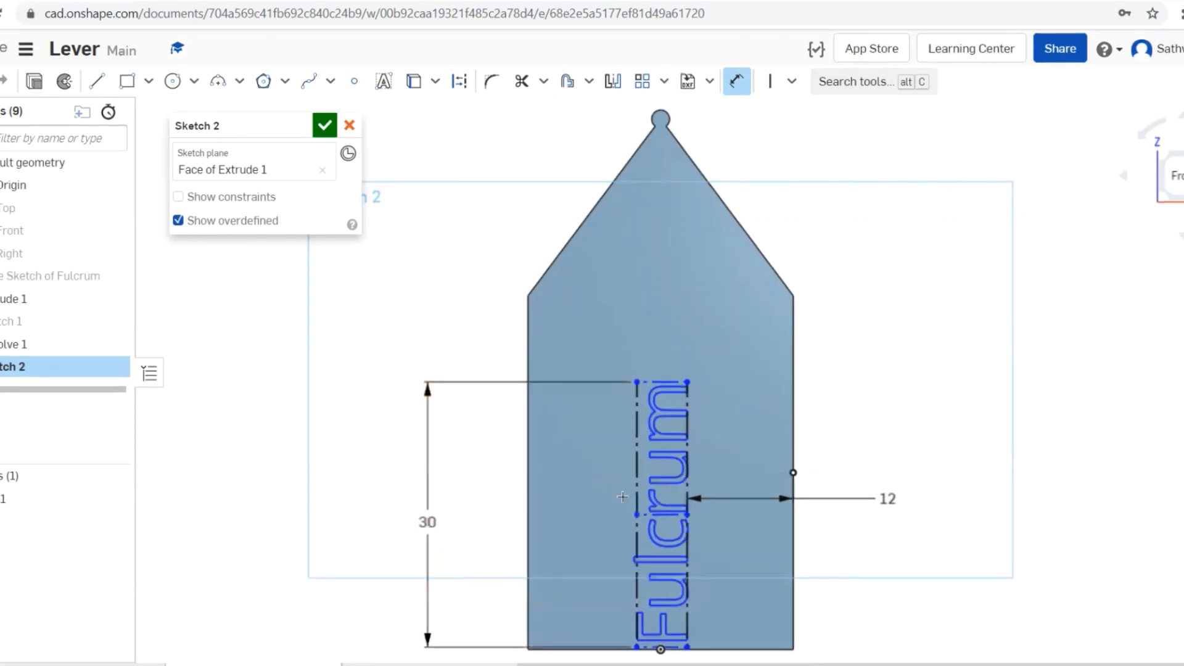
Step: Dimension the lower end of the text box 10 mm above the part's bottom edge and finish the sketch
scroll(724, 541, "down", 2)
scroll(724, 540, "up", 2)
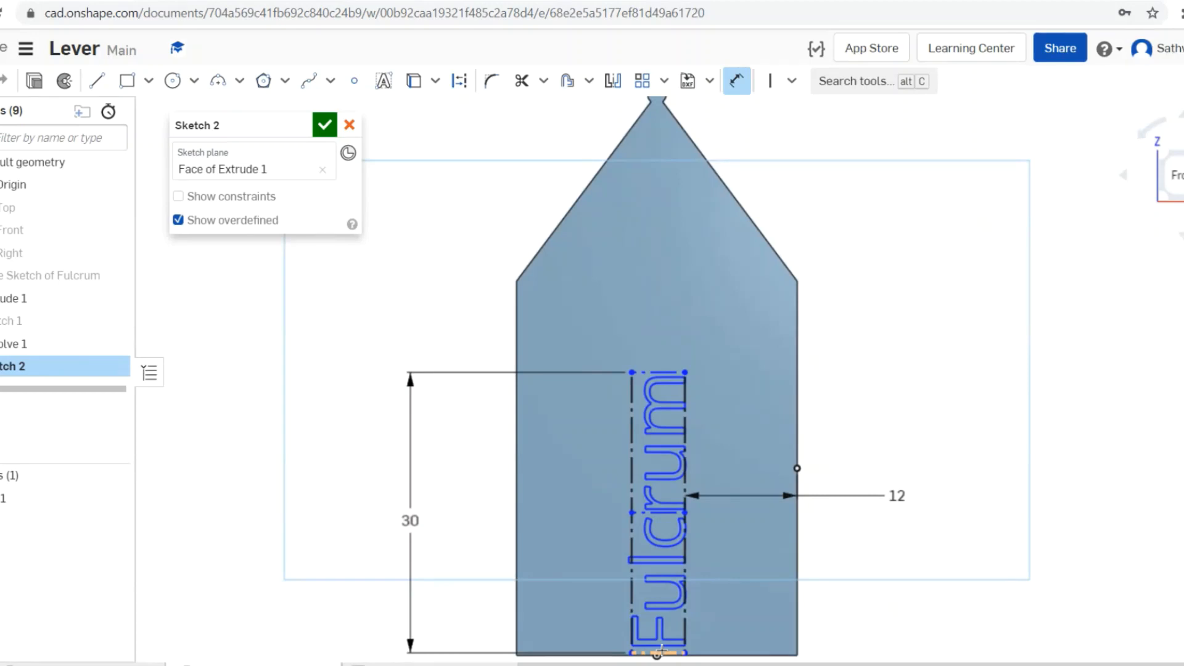
left_click(661, 649)
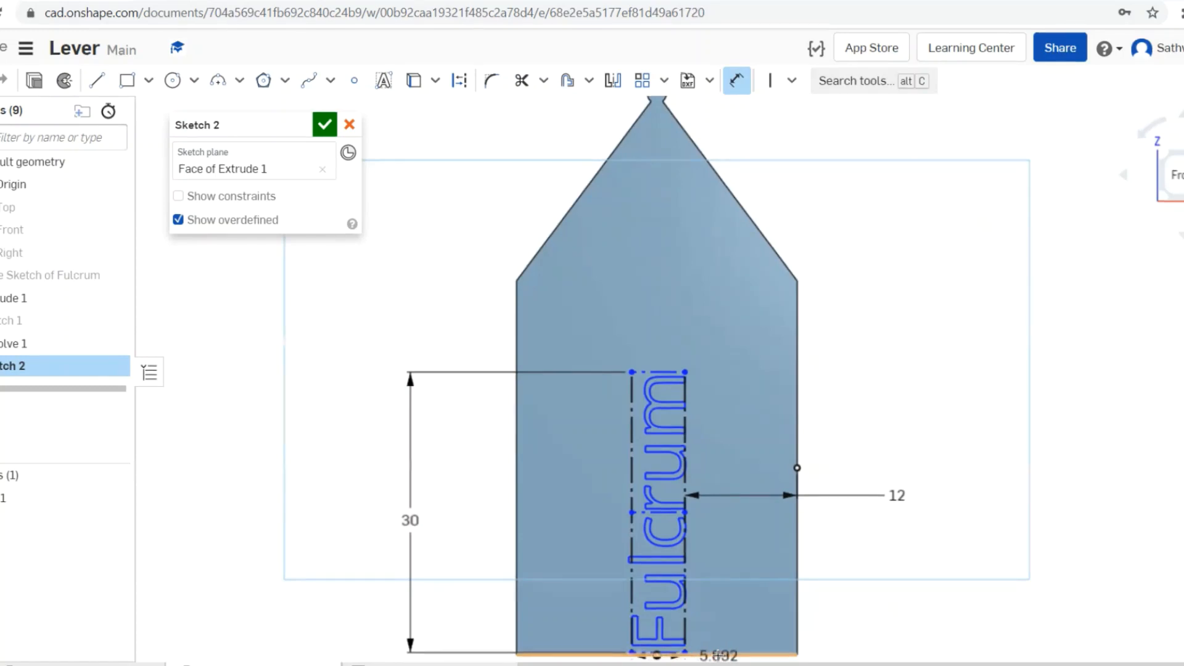
left_click(731, 653)
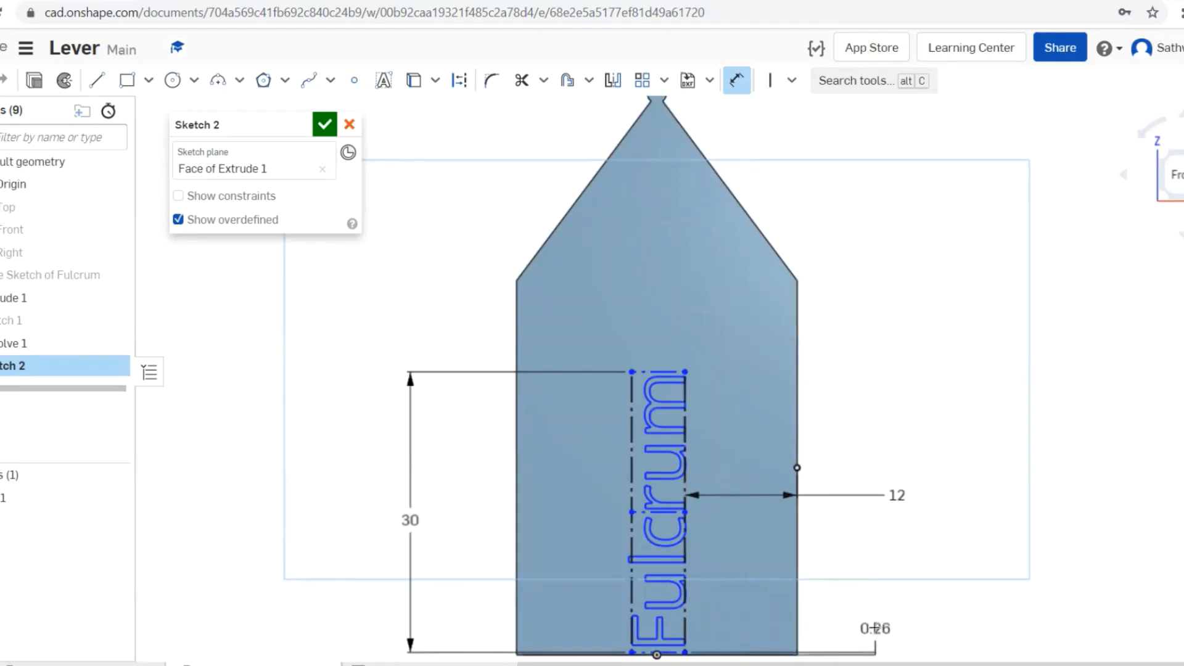
left_click(876, 628)
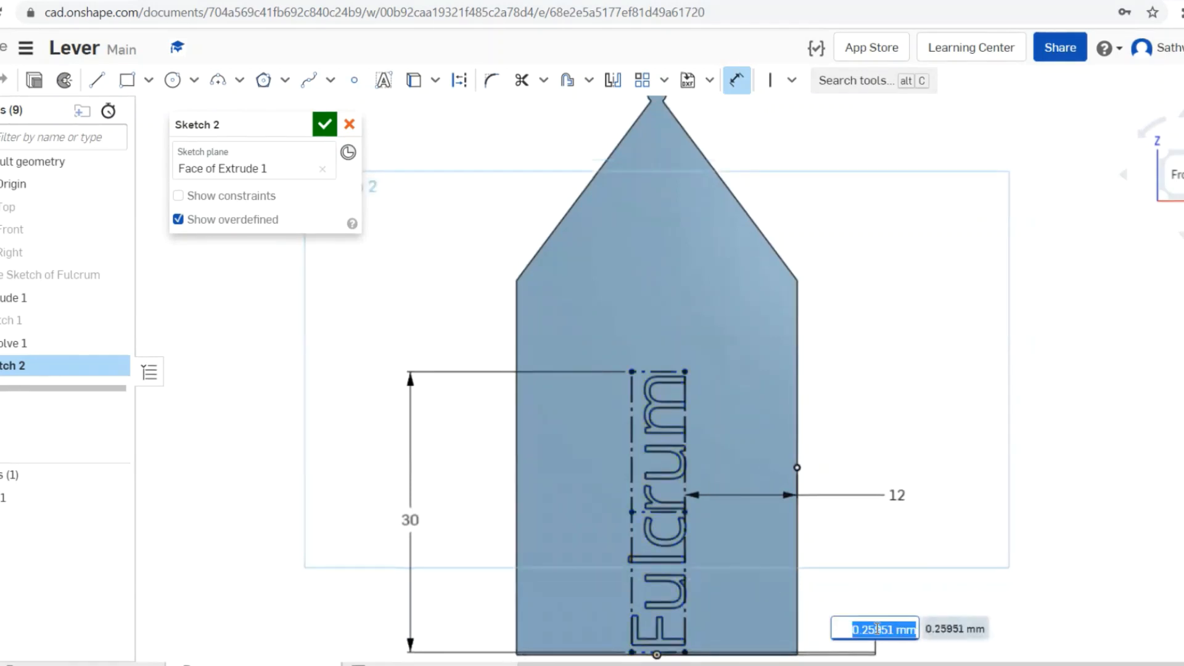
type("10")
key("Return")
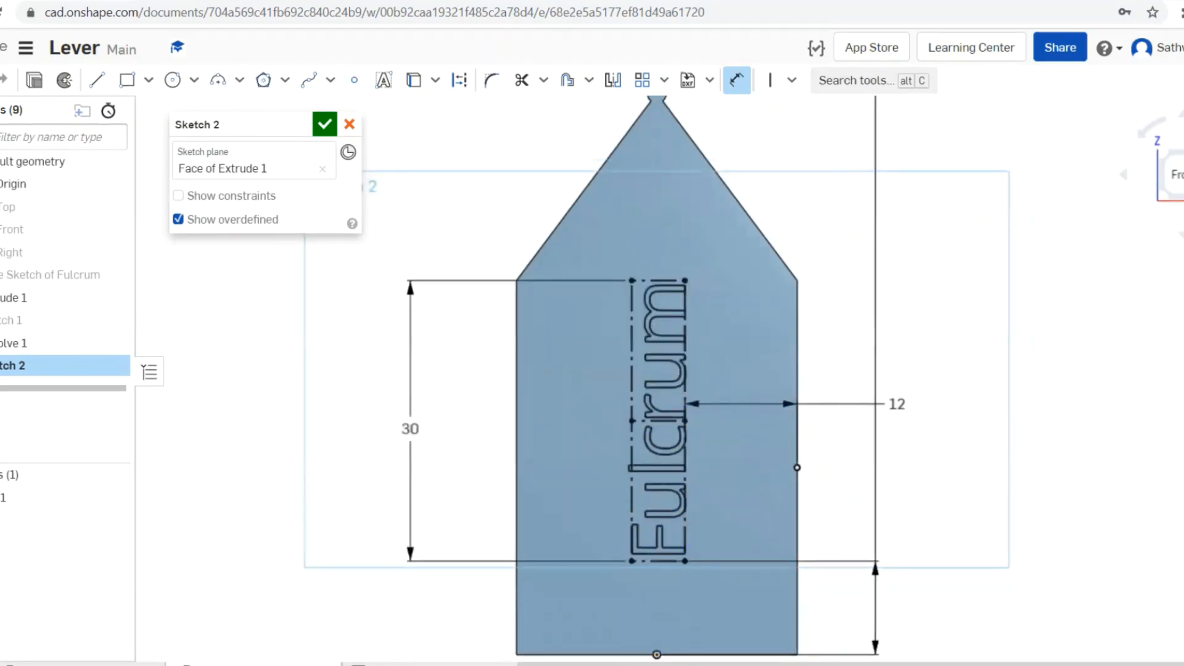
scroll(1029, 587, "down", 1)
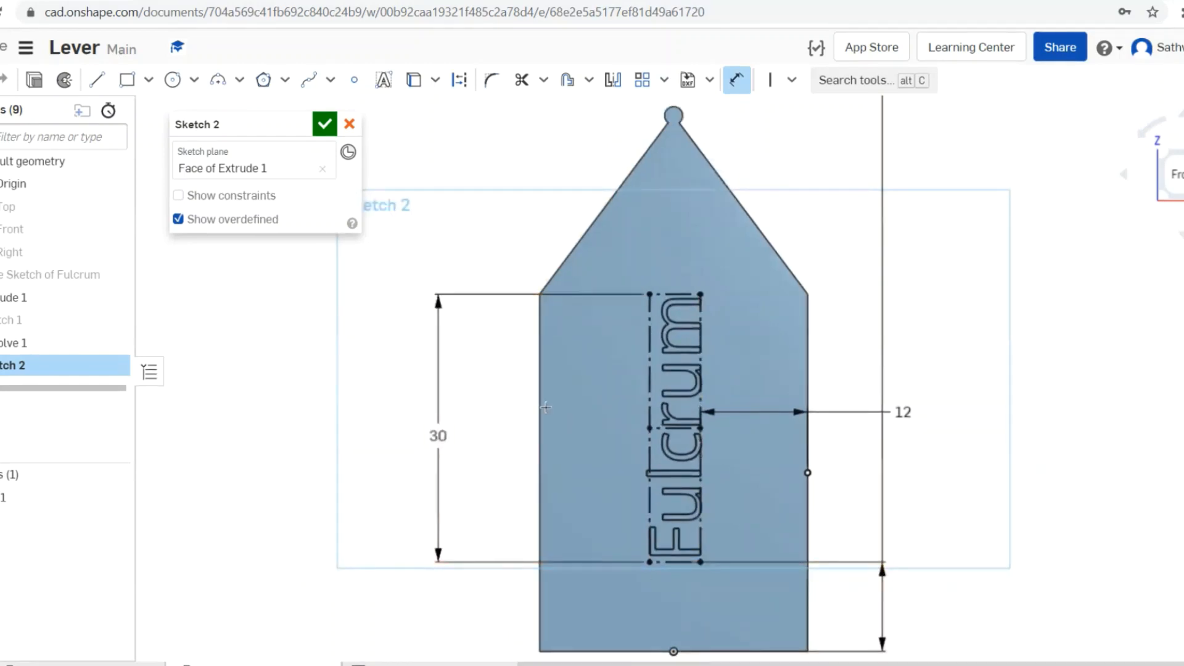
left_click(324, 123)
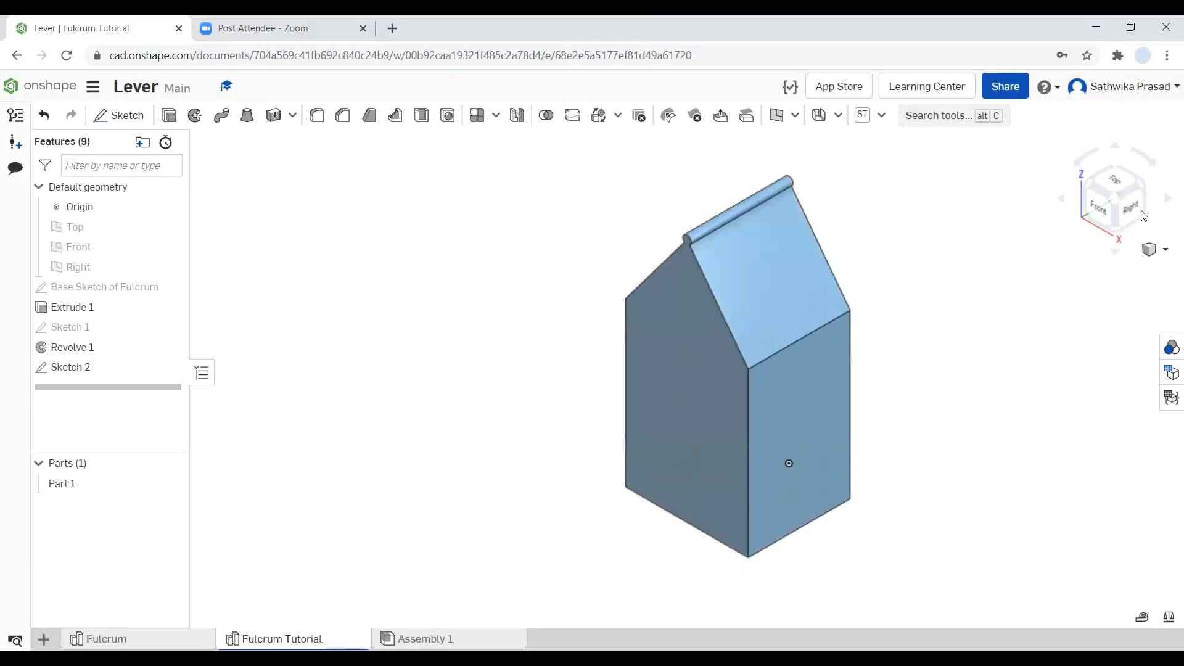
left_click(1104, 209)
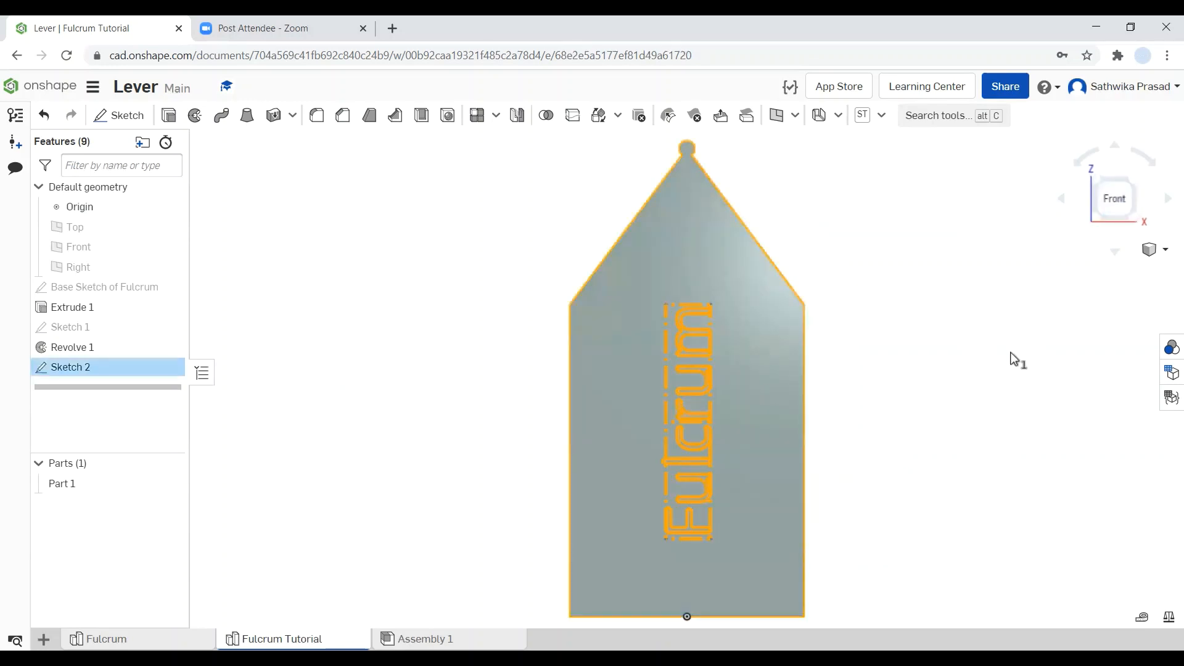
left_click(1021, 358)
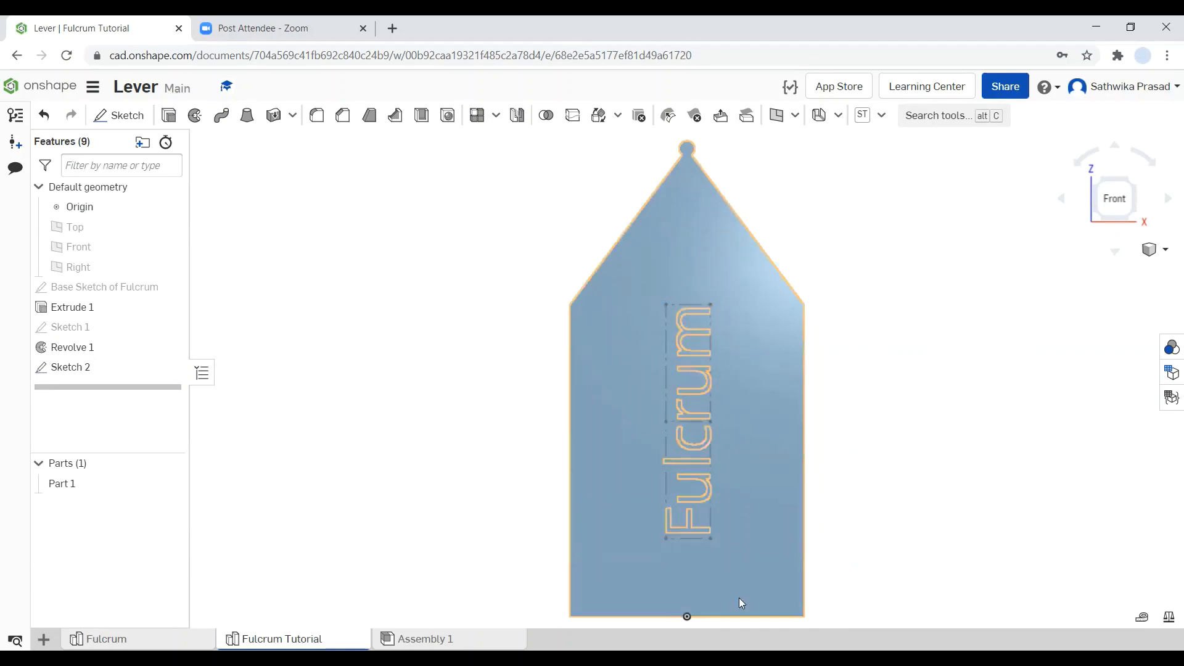
left_click(690, 402)
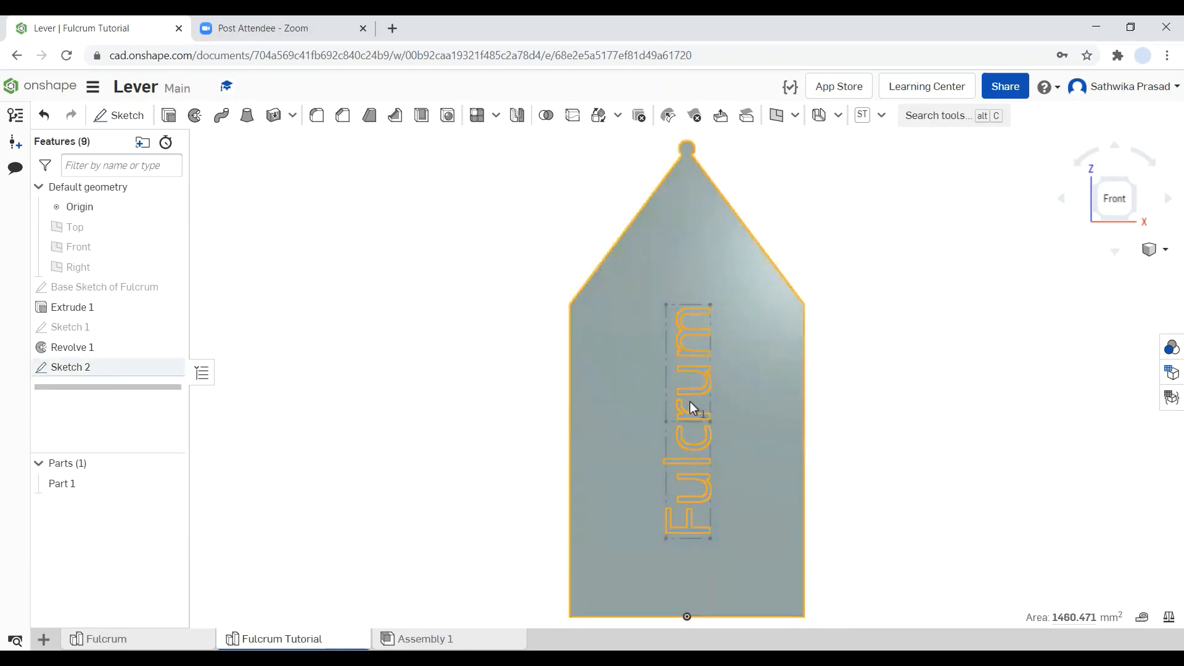
left_click(169, 115)
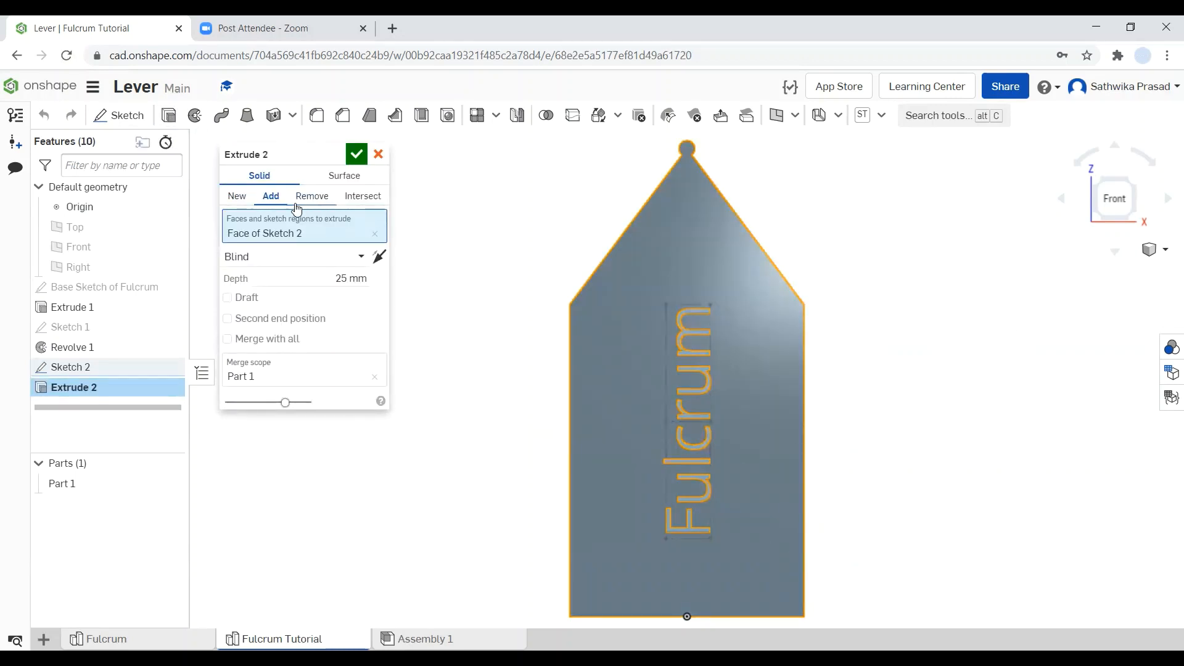
left_click(1159, 249)
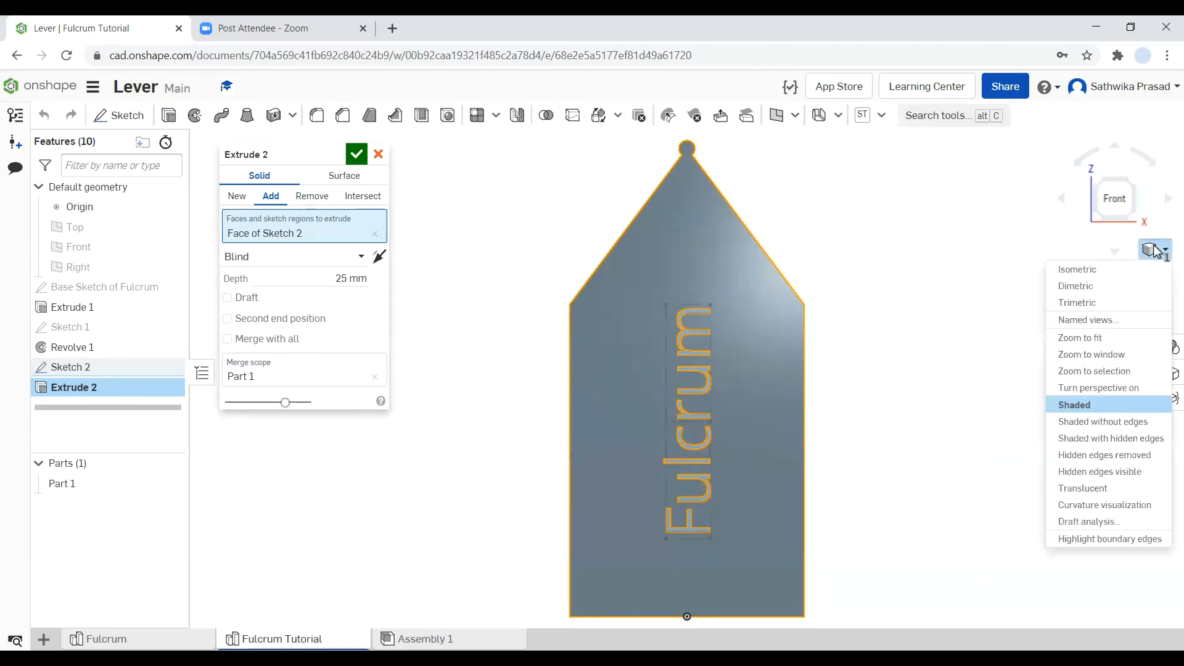
left_click(1104, 269)
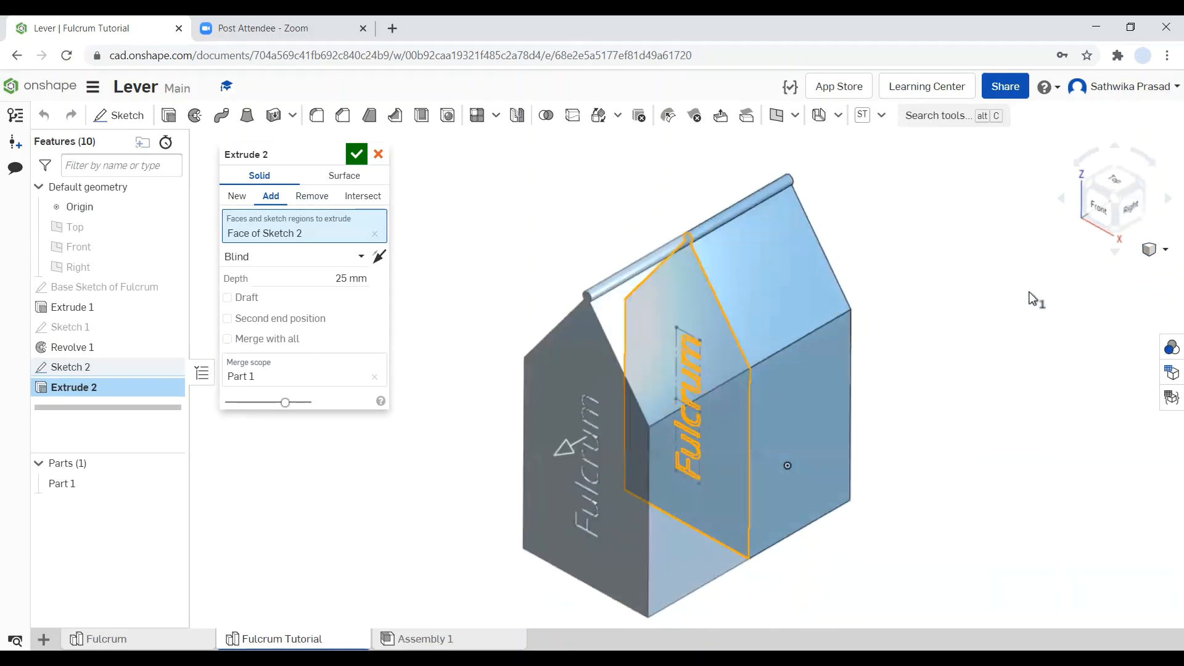
left_click(379, 158)
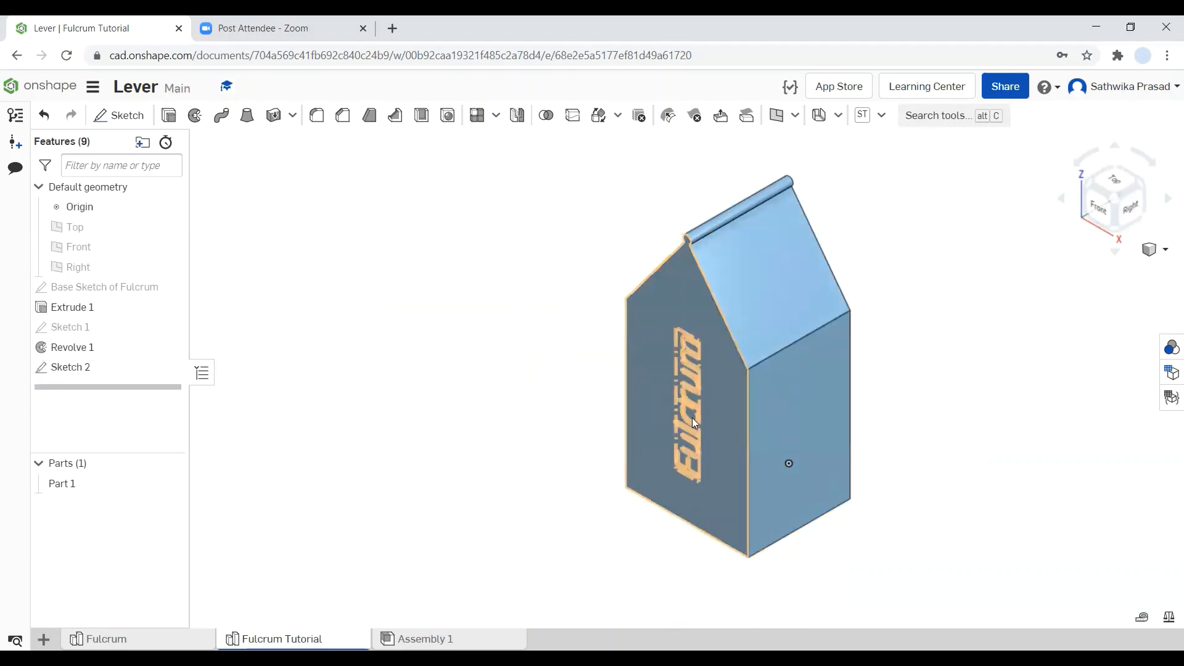
left_click(691, 417)
right_click(689, 417)
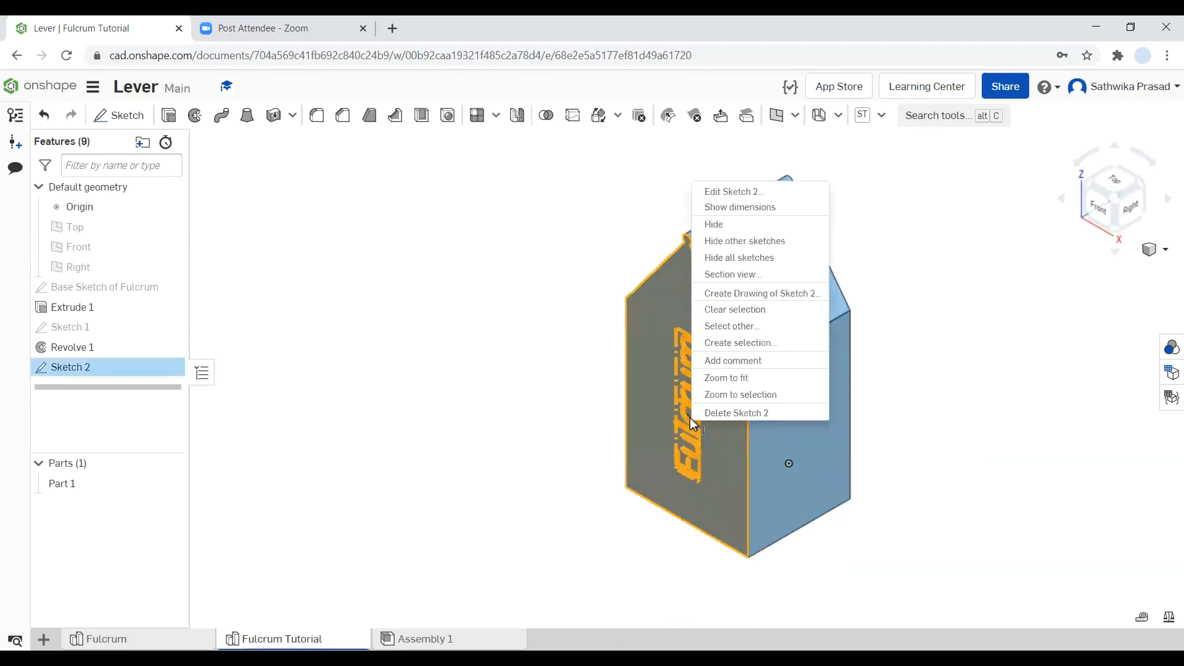
left_click(518, 276)
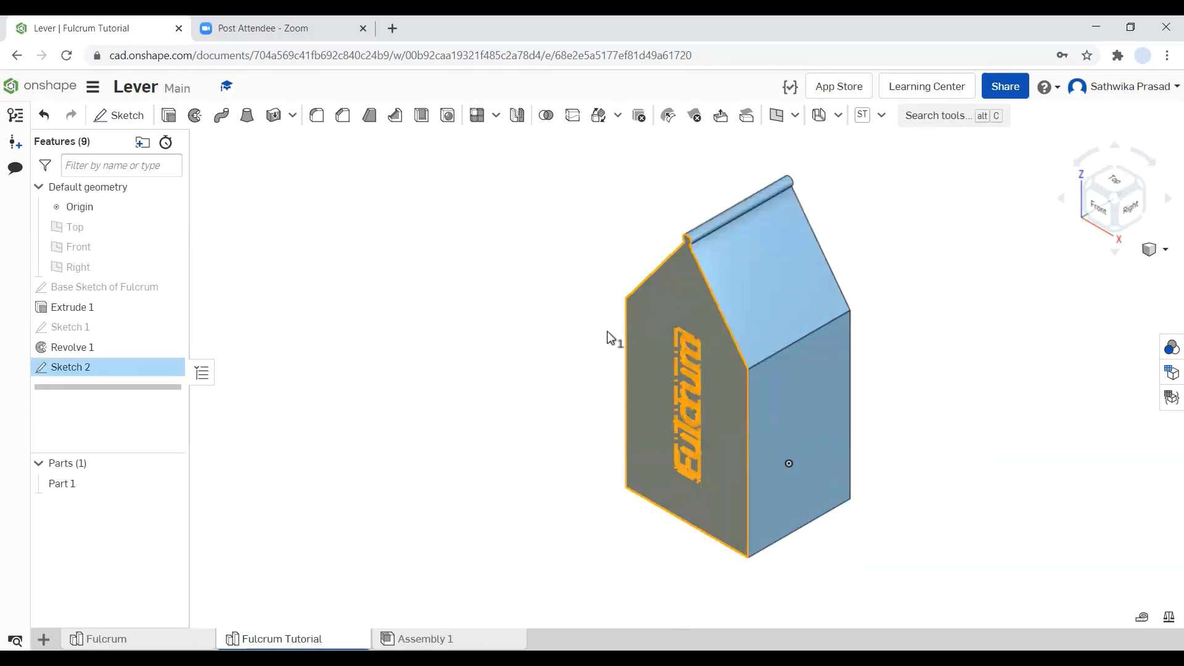
left_click(676, 380)
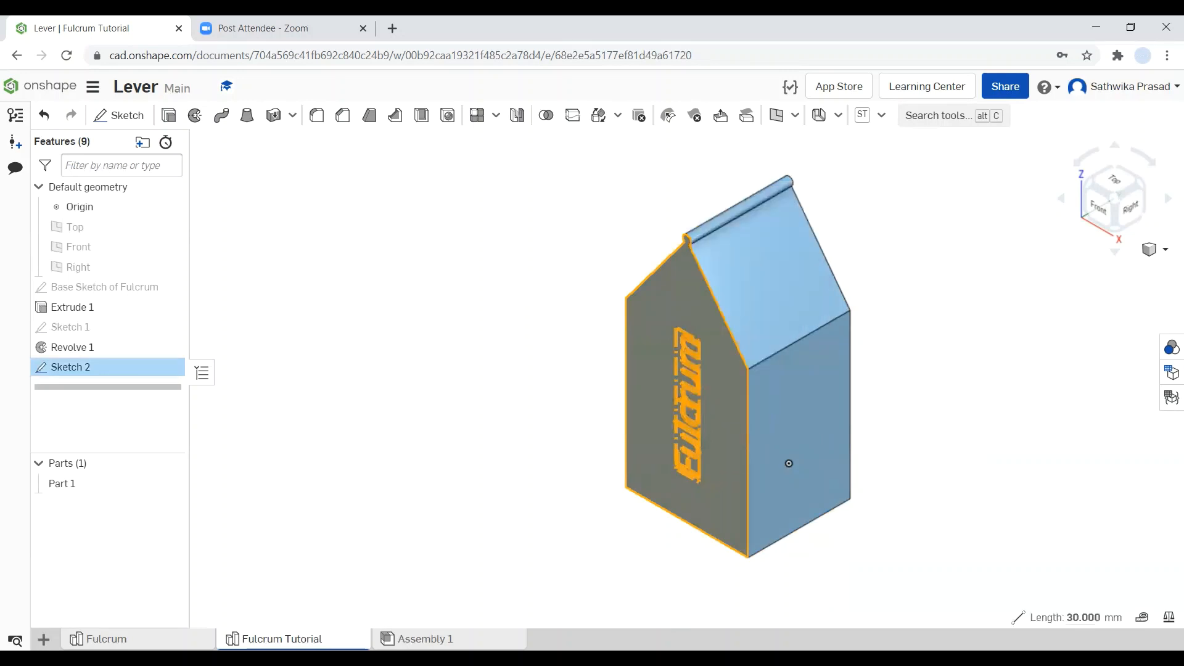
left_click(117, 116)
left_click(378, 154)
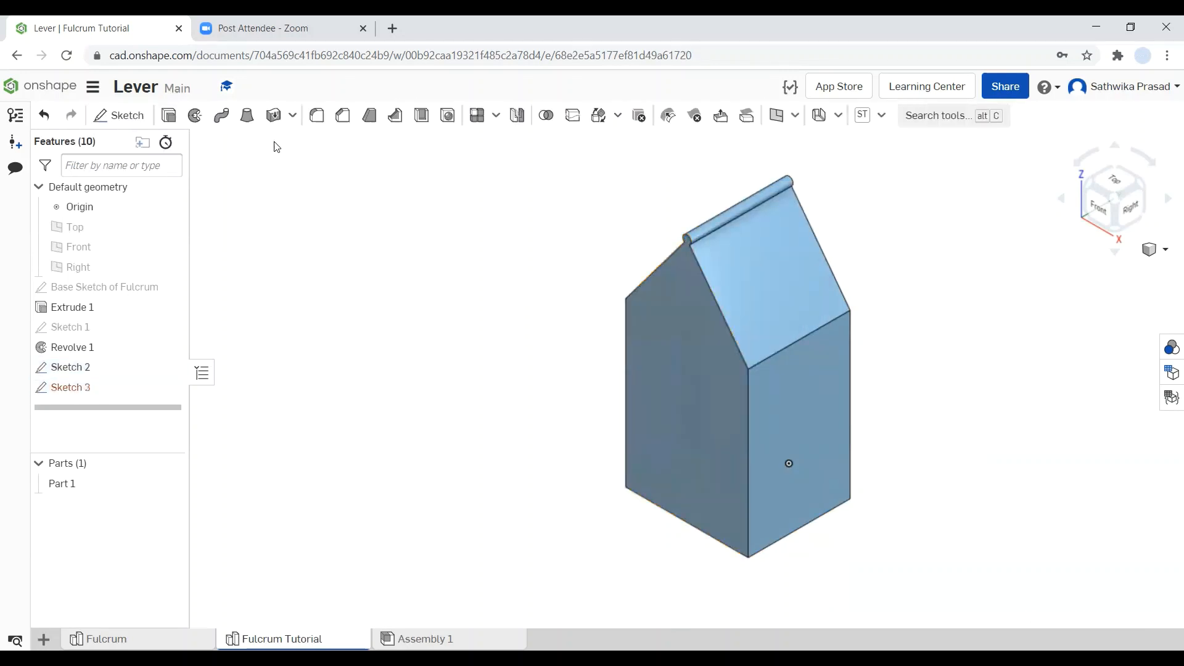
Step: Extrude the "Fulcrum" lettering sketch outward from the front face by 3 mm, added to the existing part
left_click(173, 116)
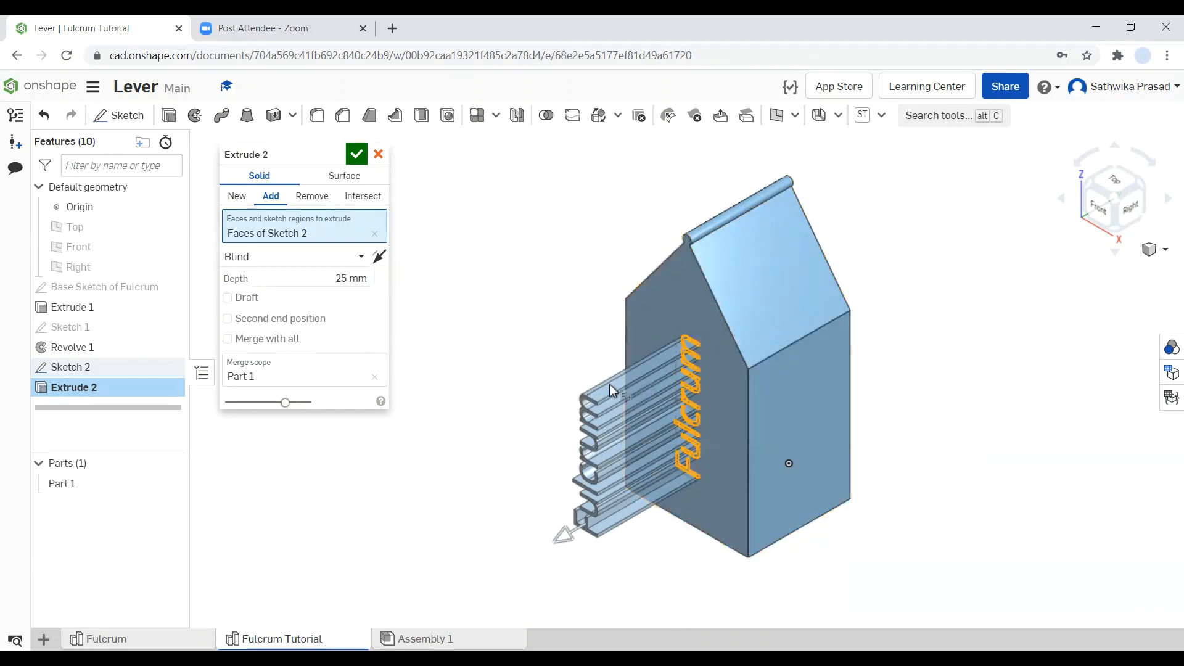
left_click(354, 279)
type("3")
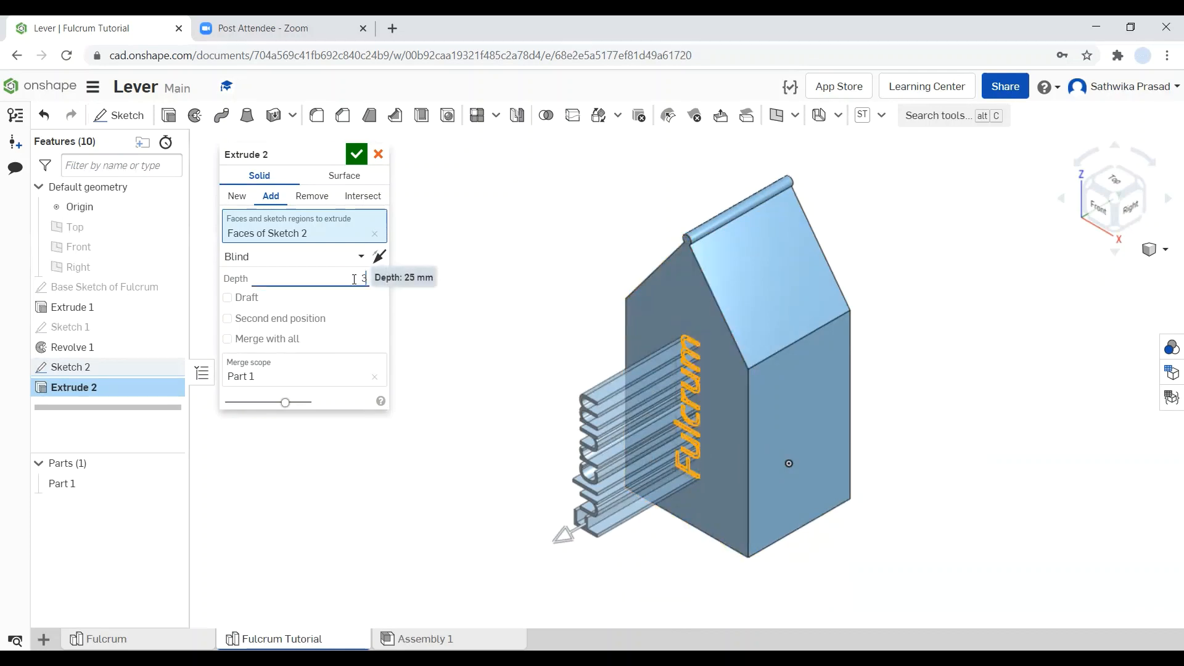
key("Return")
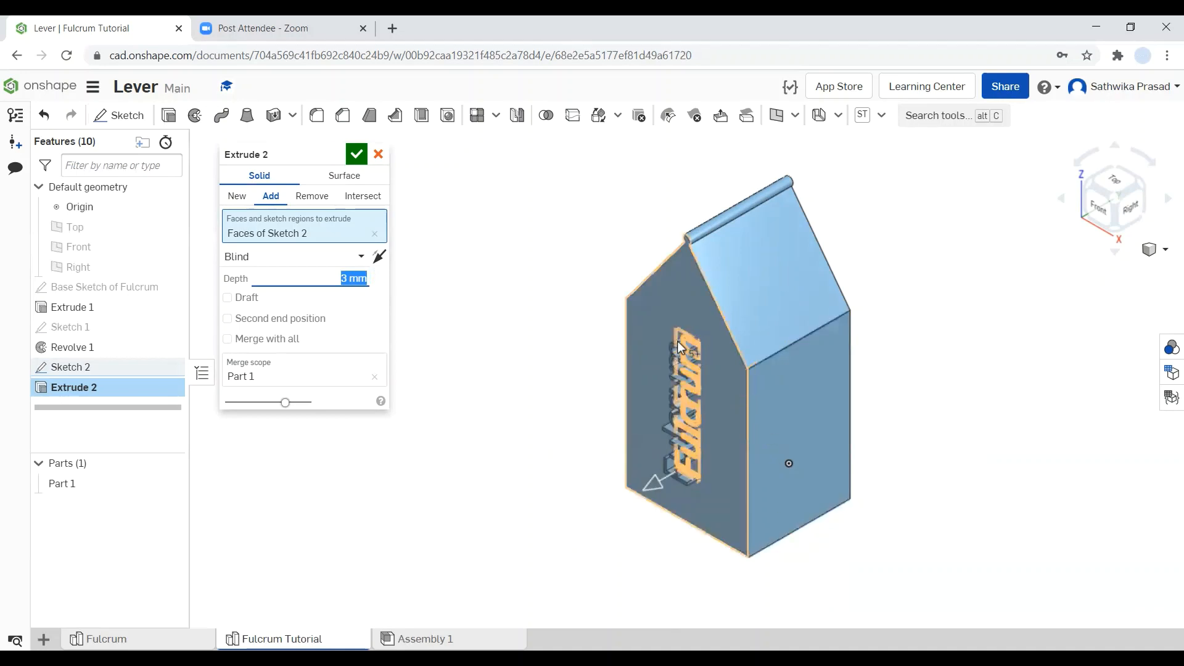
left_click(356, 155)
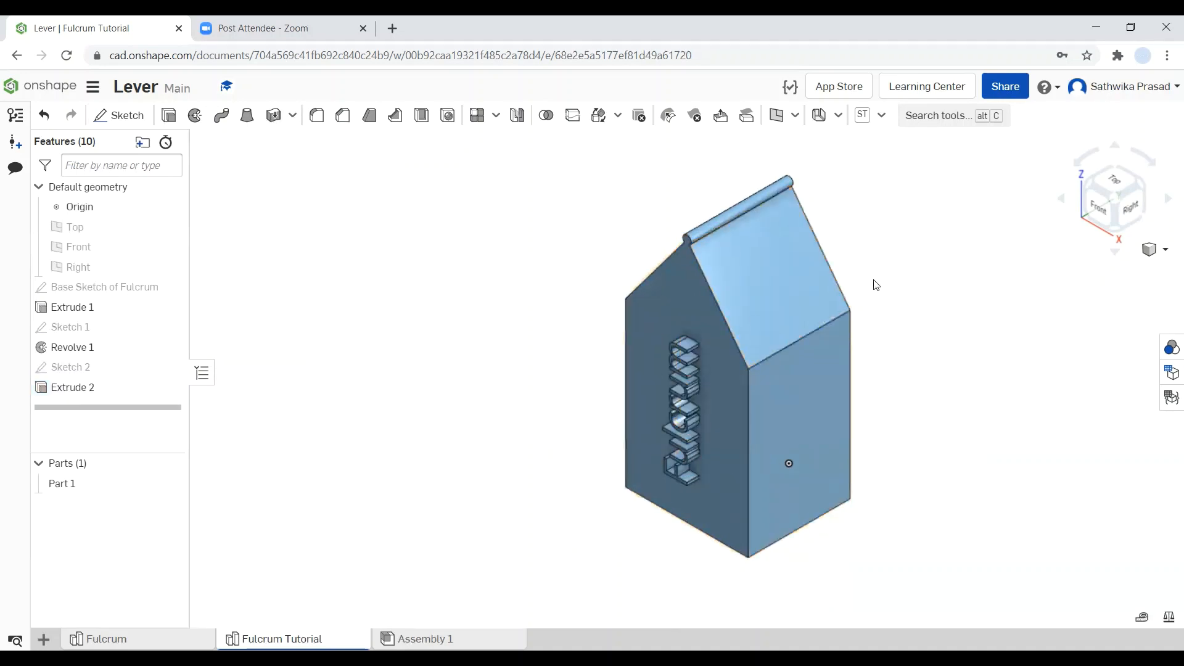
Step: Rename the part as Fulcrum
left_click(1146, 251)
left_click(1141, 269)
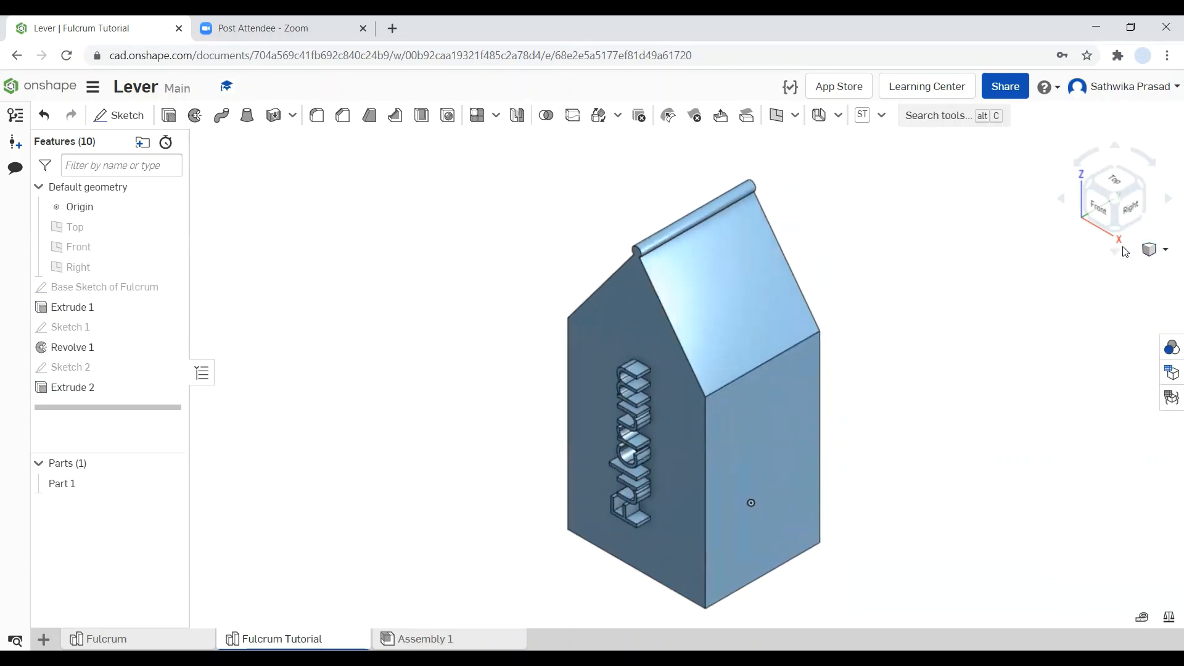
left_click(1102, 208)
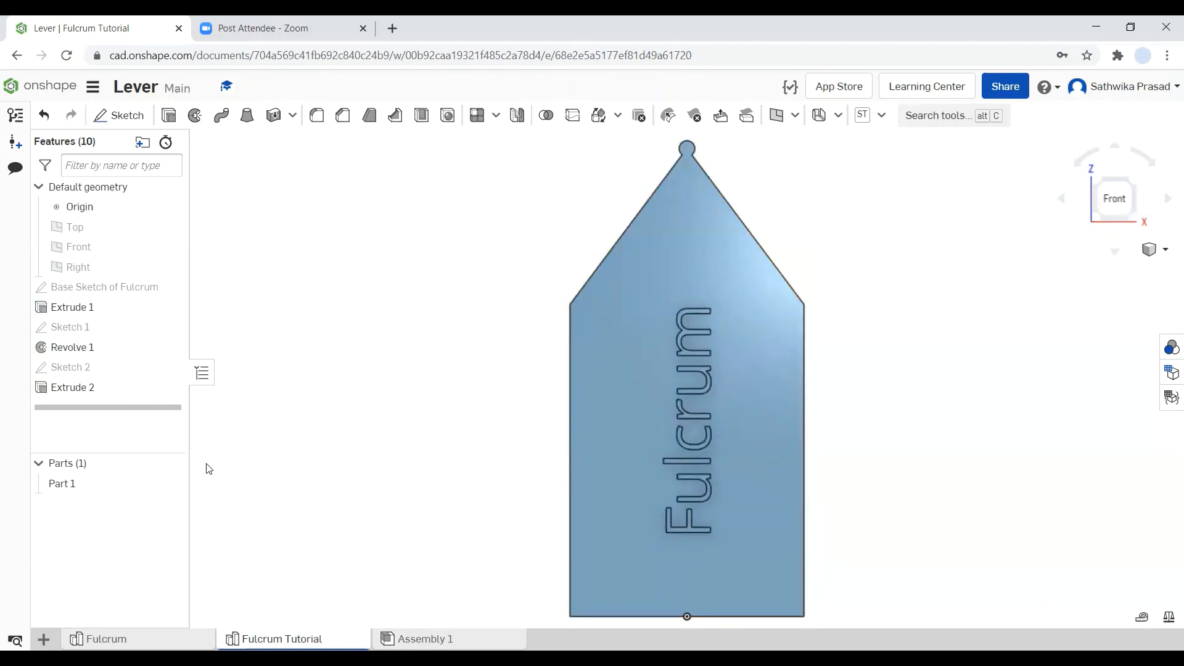
right_click(100, 483)
left_click(167, 272)
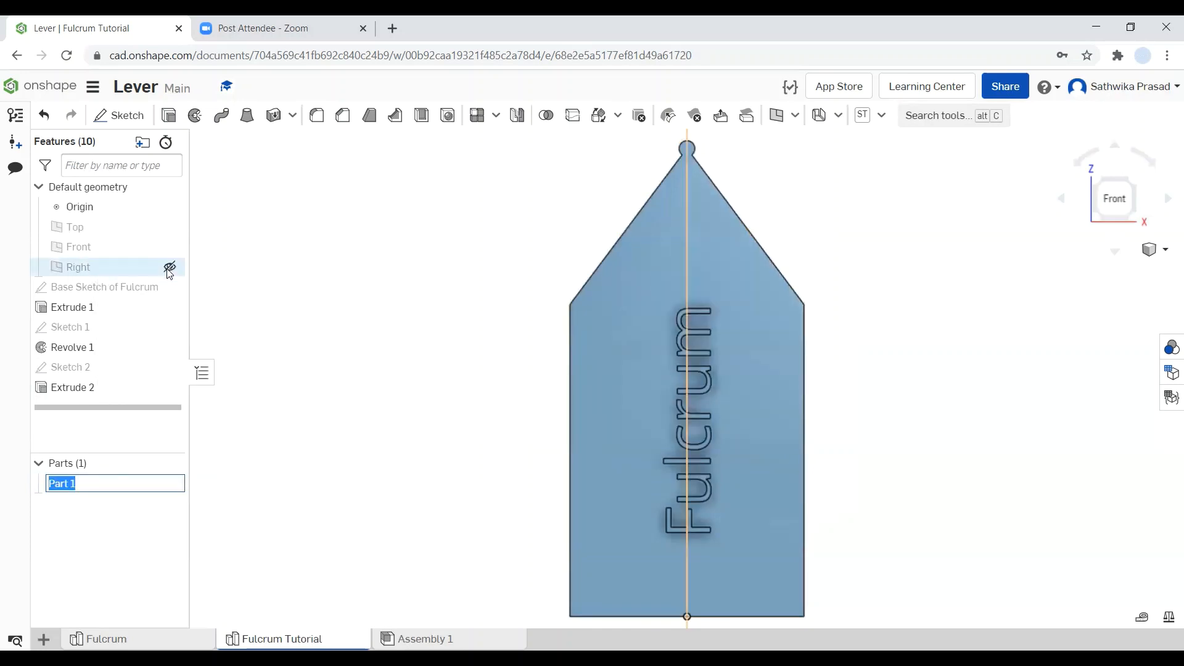
type("Fulcr")
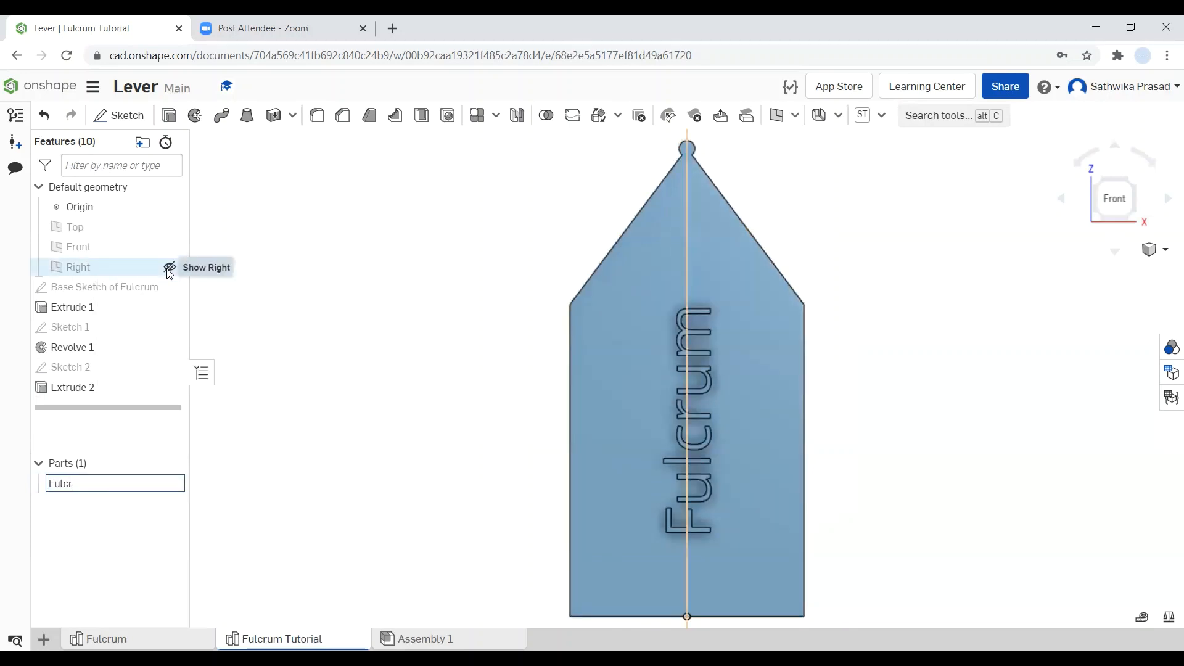
type("um")
key("Return")
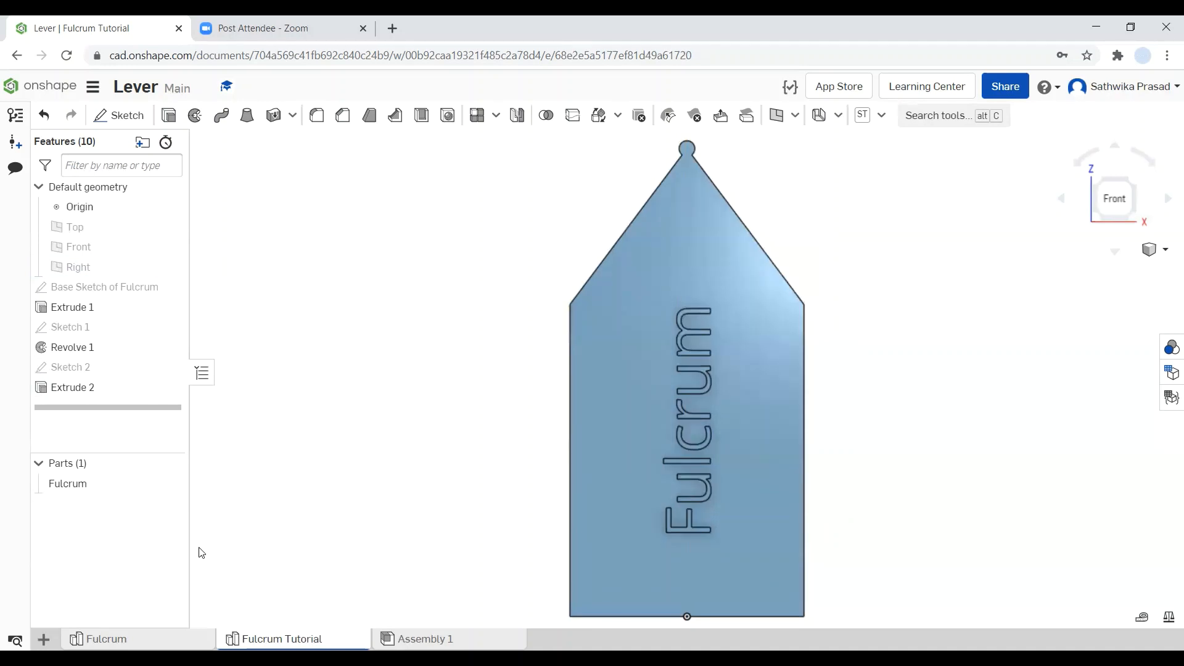
Step: Change the Fulcrum part's appearance to the purple palette colour 981FAC and show the part in isometric view
right_click(113, 480)
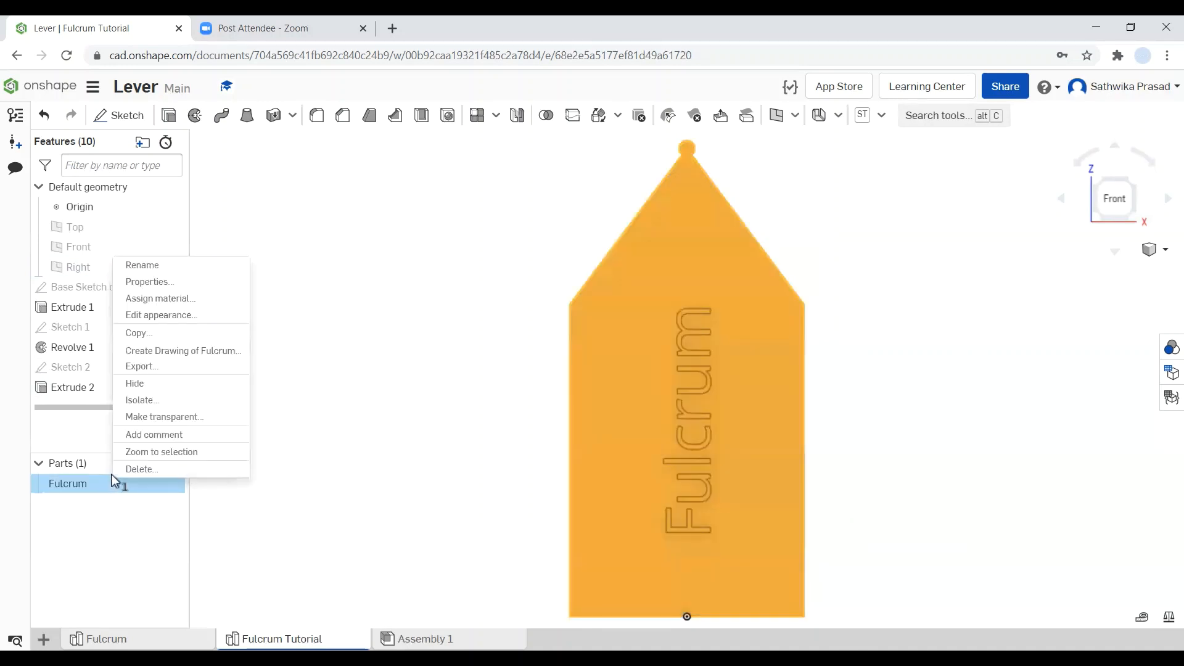
left_click(172, 317)
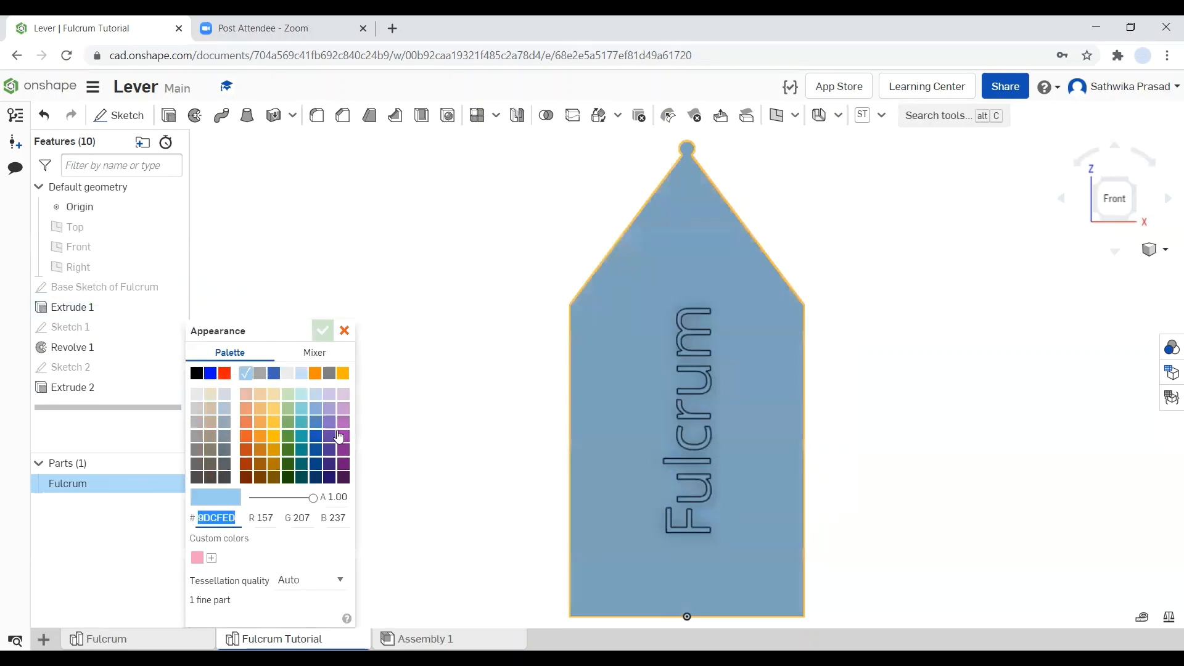
left_click(348, 438)
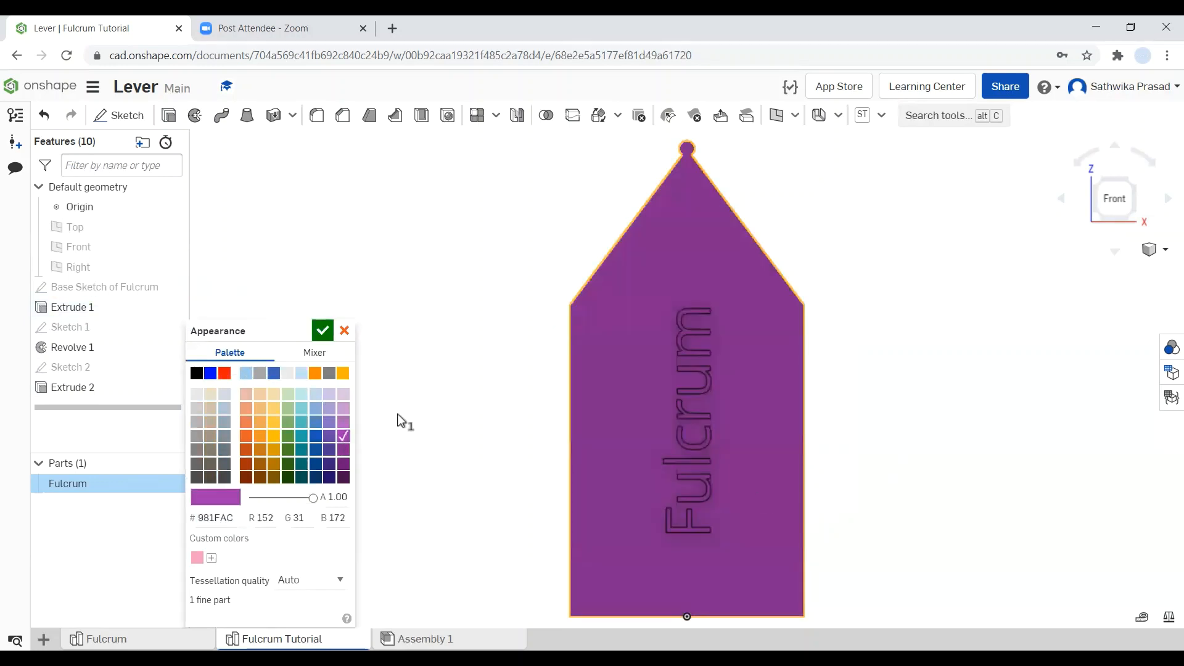
left_click(323, 331)
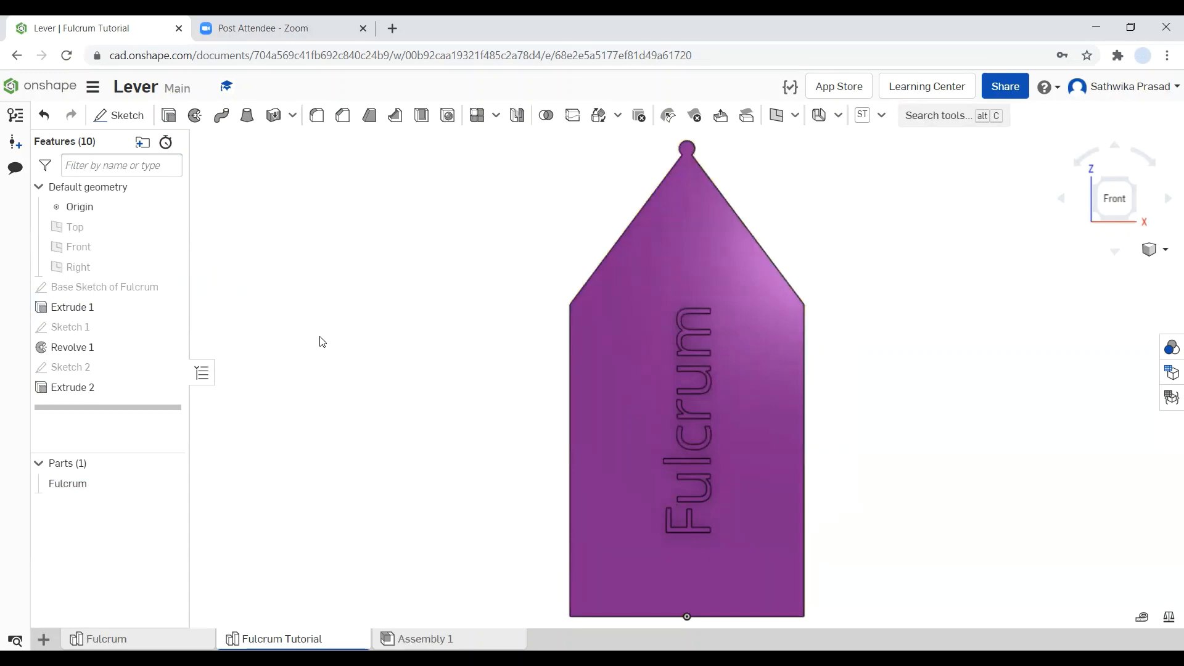
left_click(1152, 250)
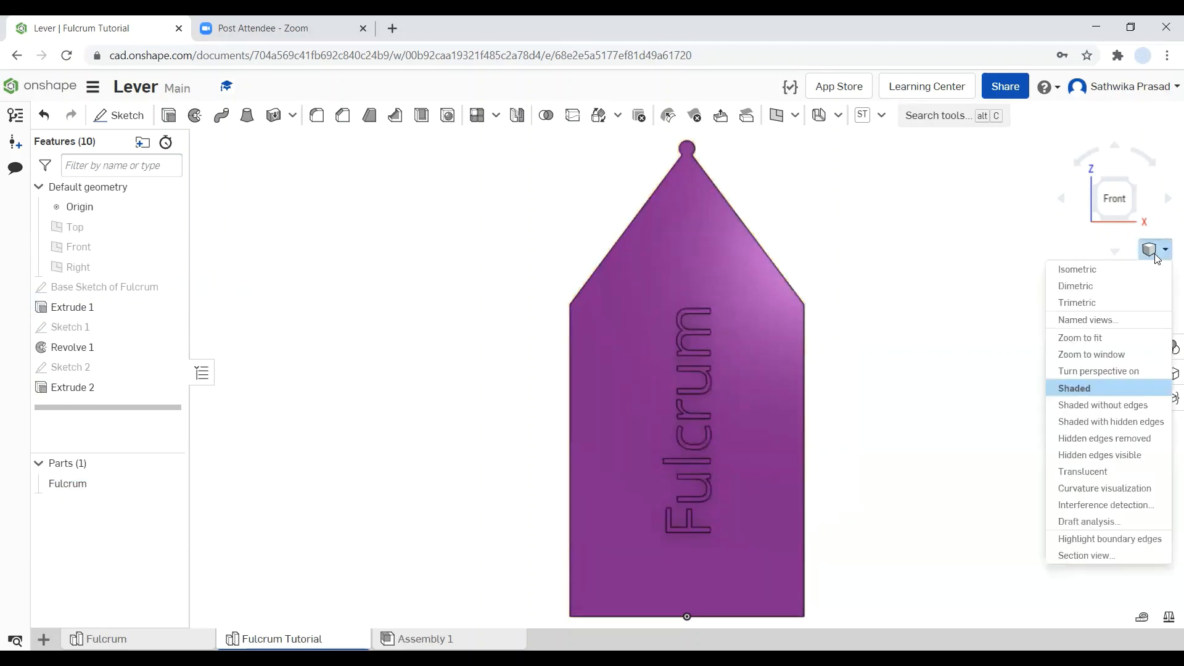
left_click(1143, 269)
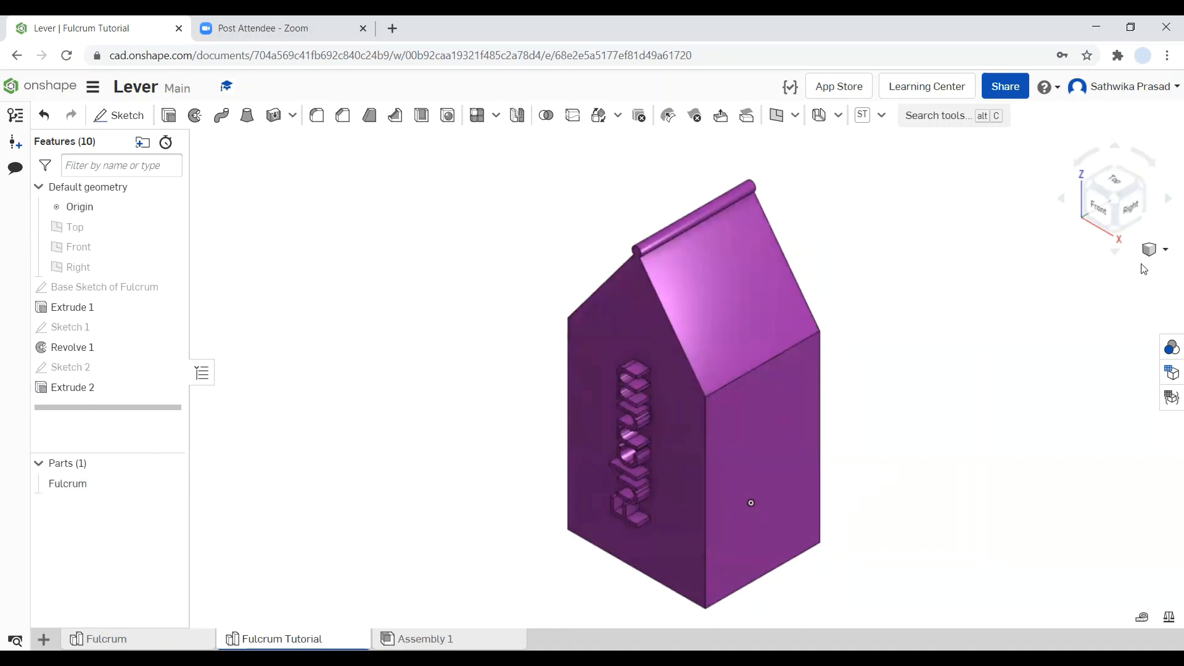